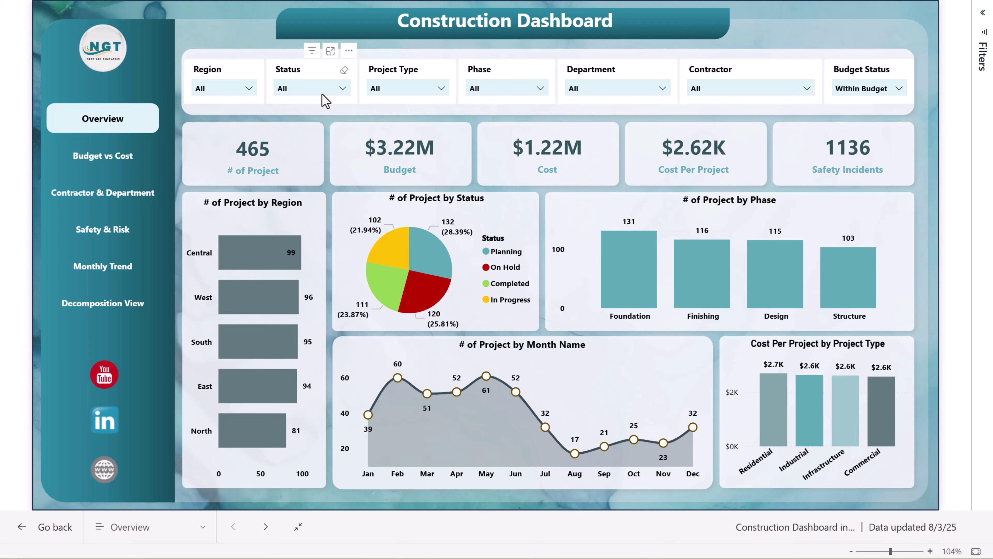
# Try the Department slicer with Project Management and Procurement, then reset it to All
pyautogui.click(627, 92)
pyautogui.click(609, 136)
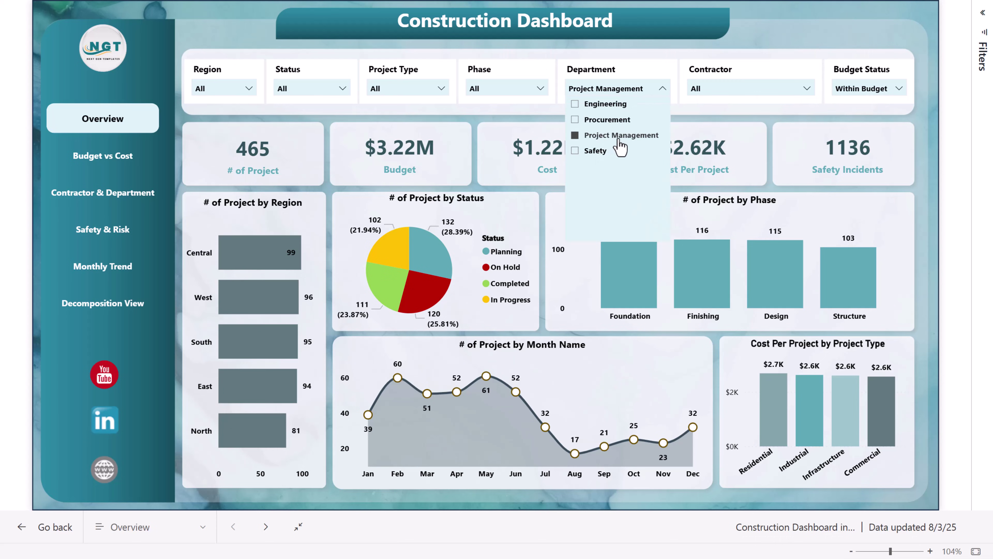
pyautogui.click(610, 124)
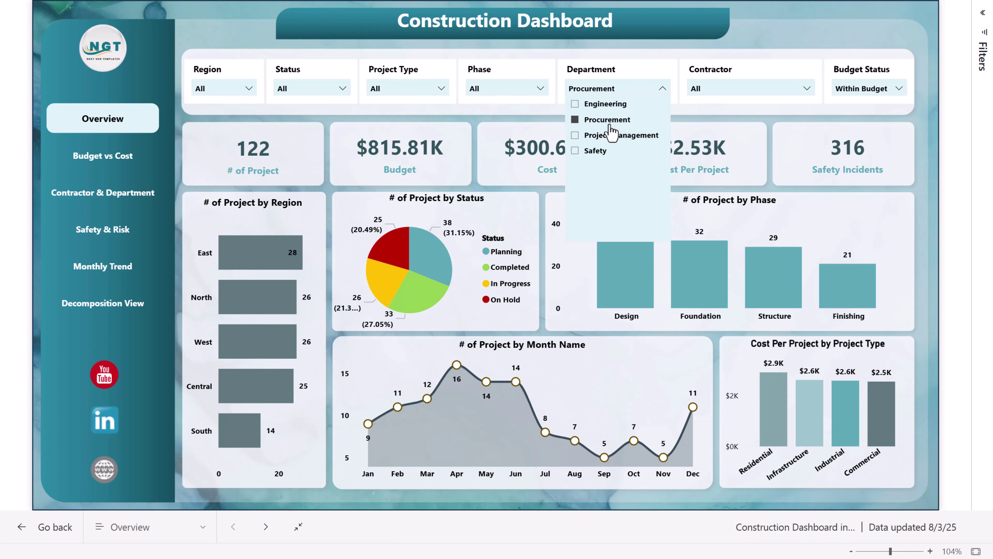
pyautogui.click(609, 125)
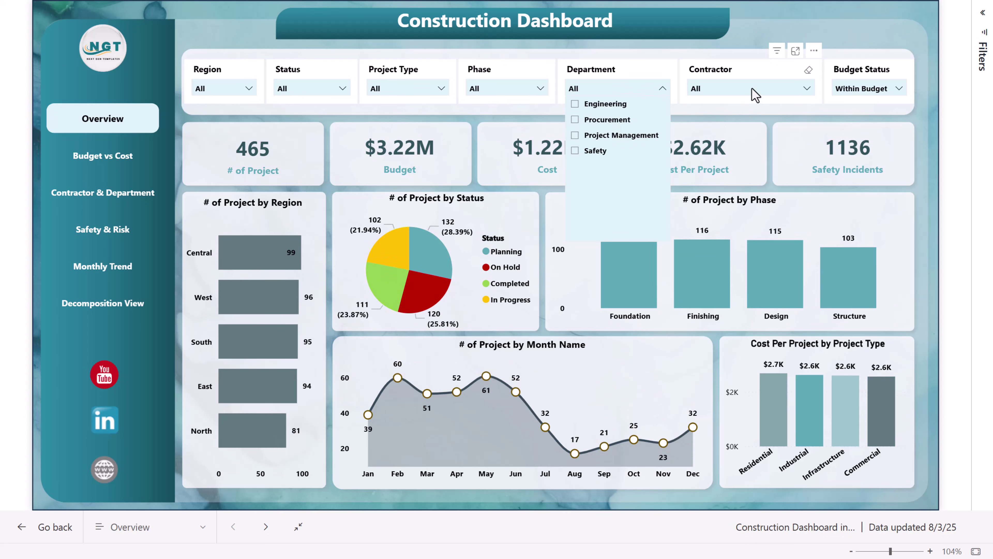
# Search the Contractor slicer for 'ben', filter to Bender-Waters, then clear it
pyautogui.click(755, 95)
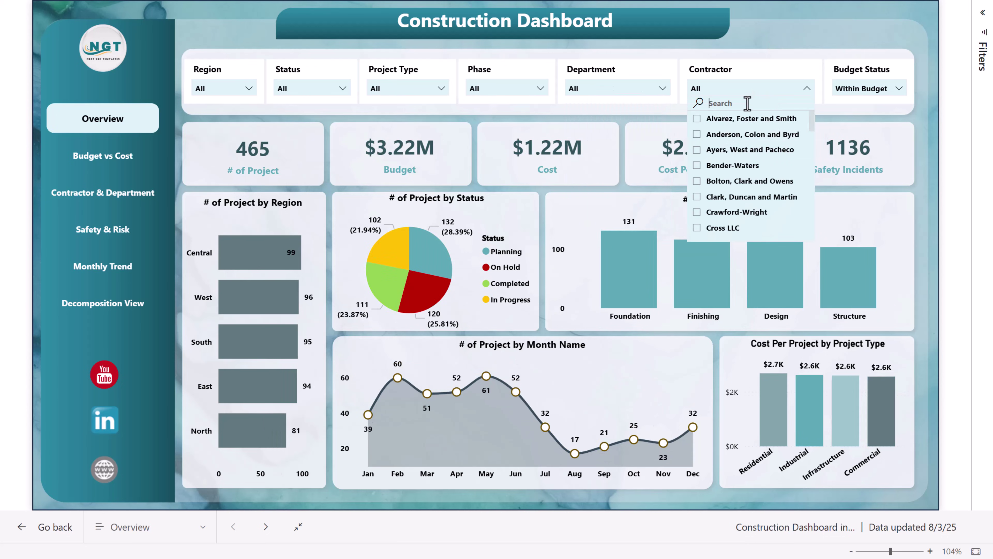
pyautogui.write('ben')
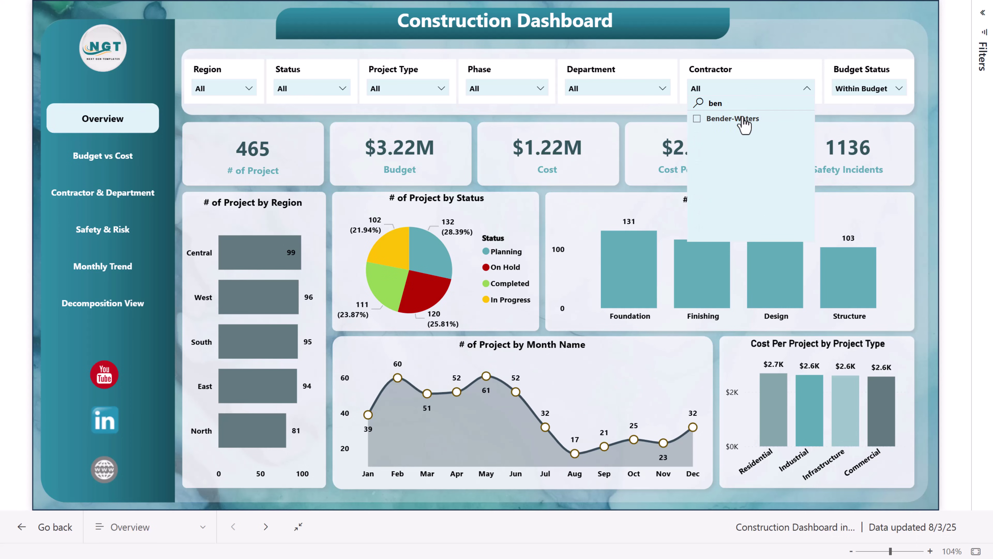
pyautogui.click(744, 124)
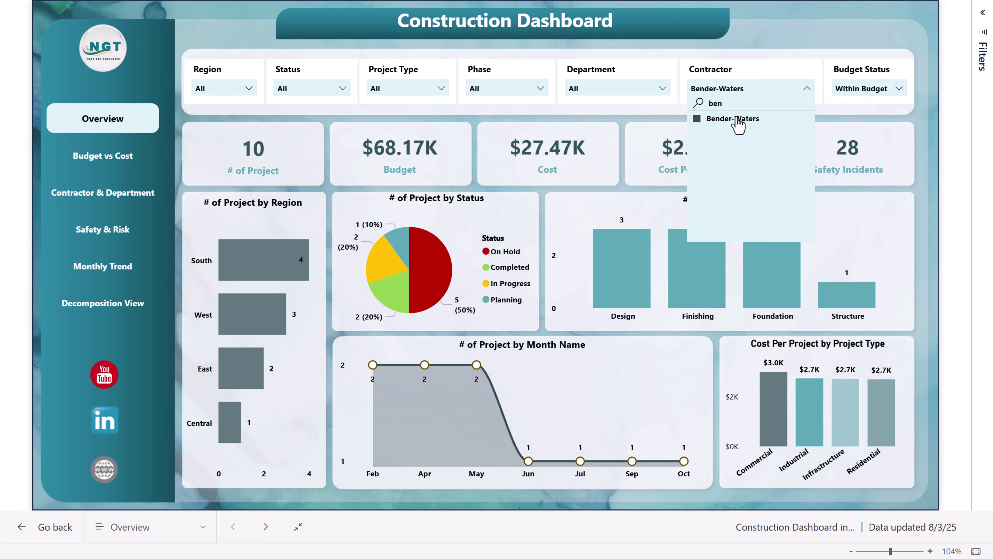
pyautogui.click(808, 70)
# Filter Budget Status to Over Budget, then clear it back to All
pyautogui.click(880, 90)
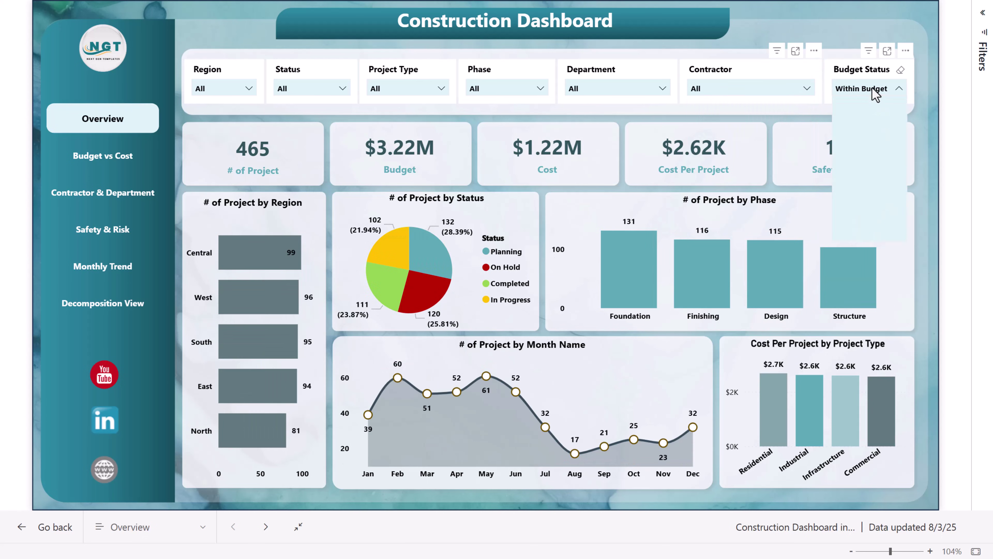
pyautogui.click(867, 105)
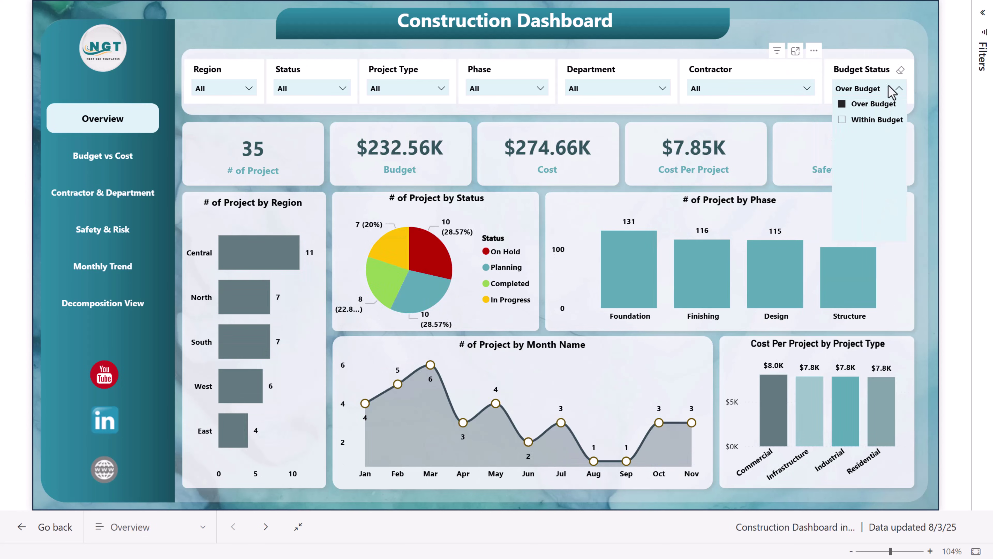
pyautogui.click(844, 106)
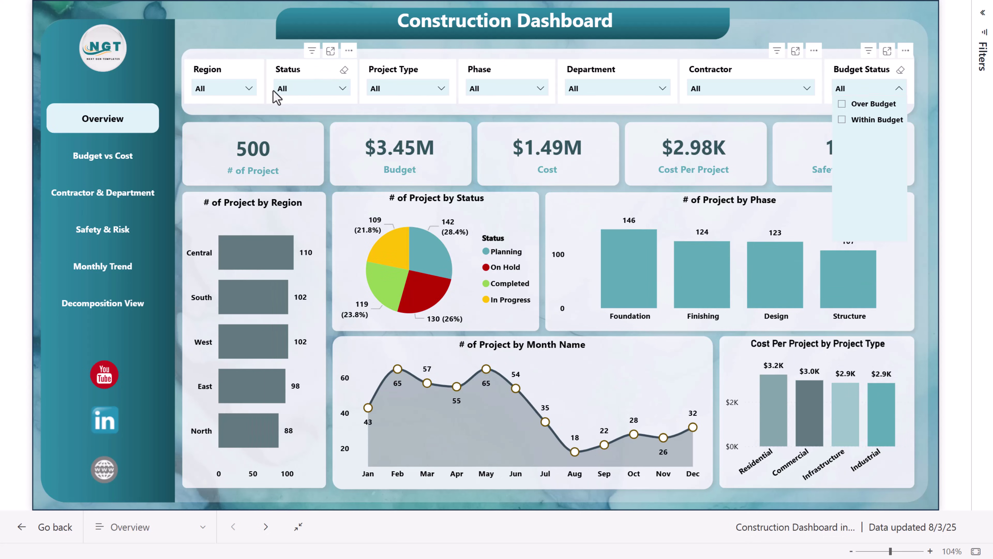
pyautogui.click(929, 195)
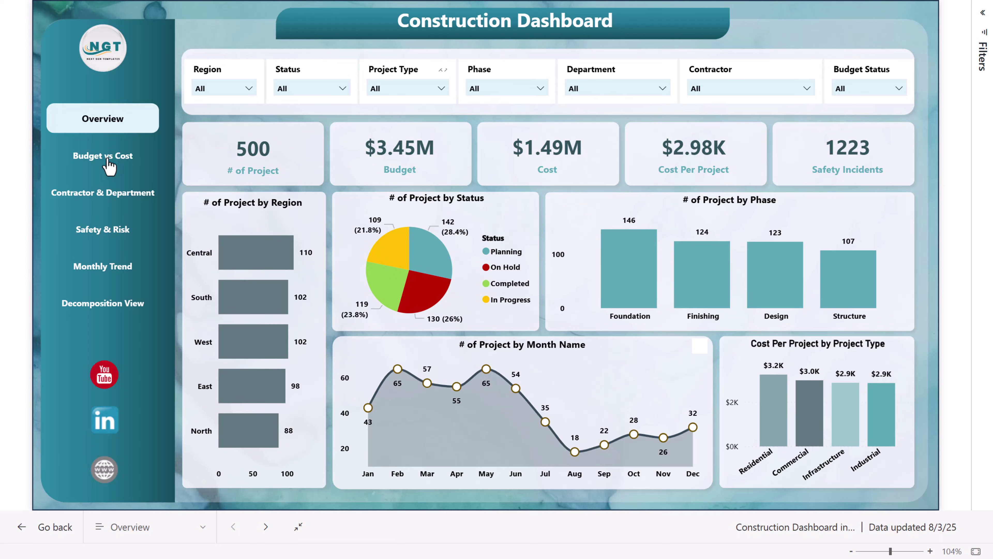
# Visit the Budget vs Cost page, then move to the Contractor & Department page
pyautogui.click(120, 164)
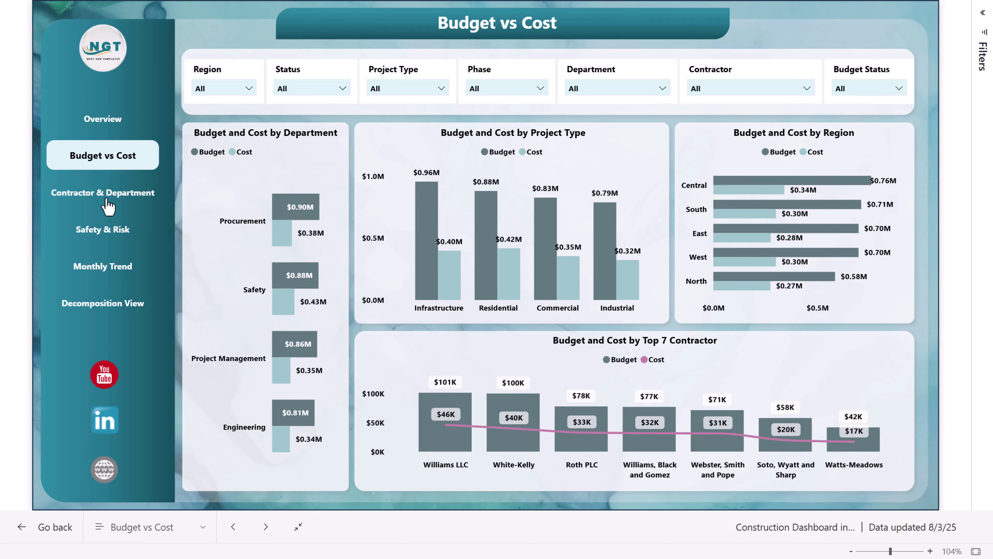
pyautogui.click(141, 211)
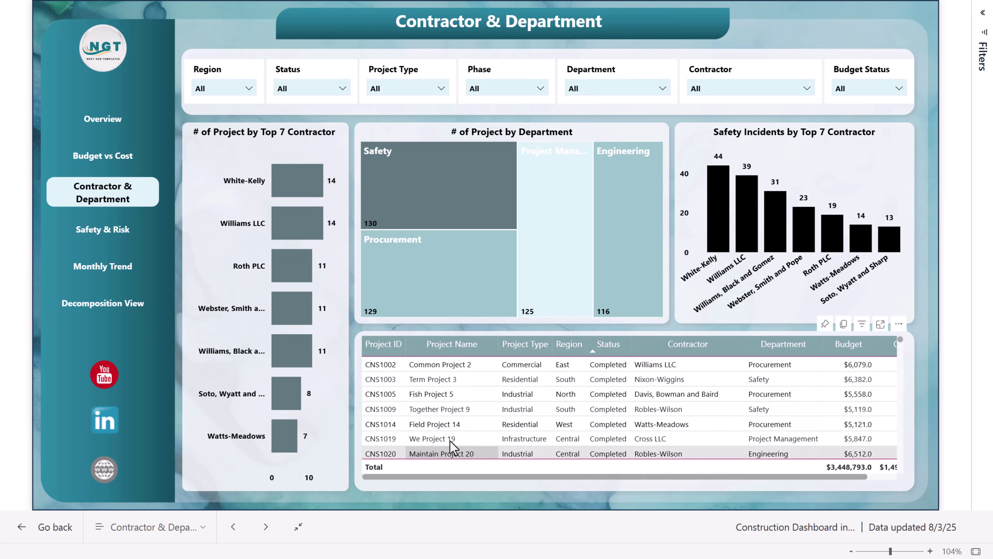
# View the project table in Focus mode, check its More options, then return to the report
pyautogui.moveTo(577, 475); pyautogui.dragTo(645, 475)
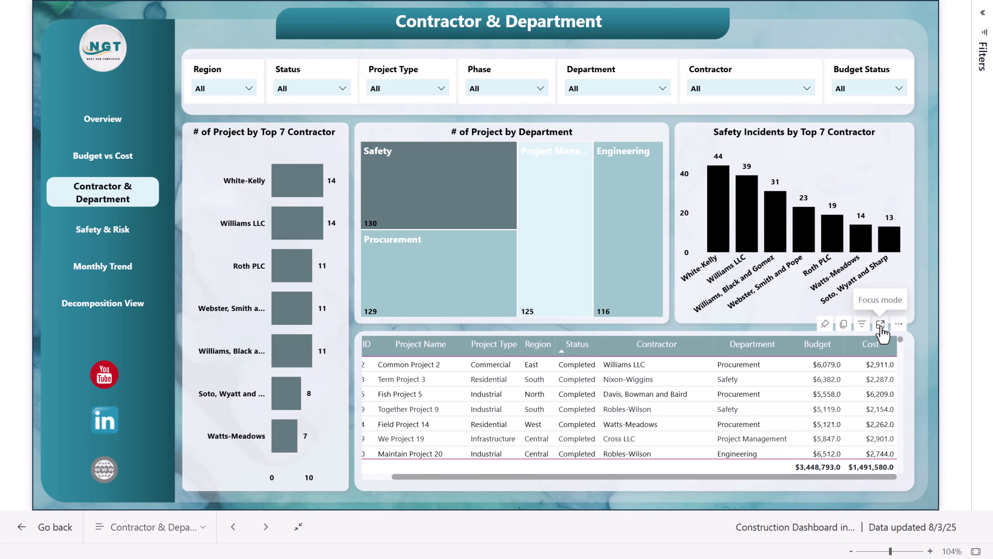
pyautogui.click(880, 324)
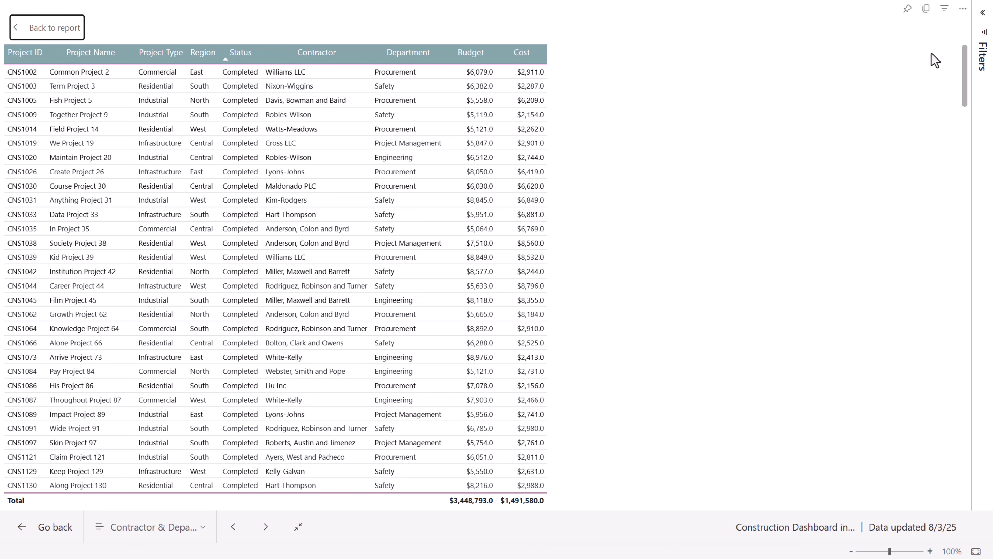
pyautogui.click(963, 10)
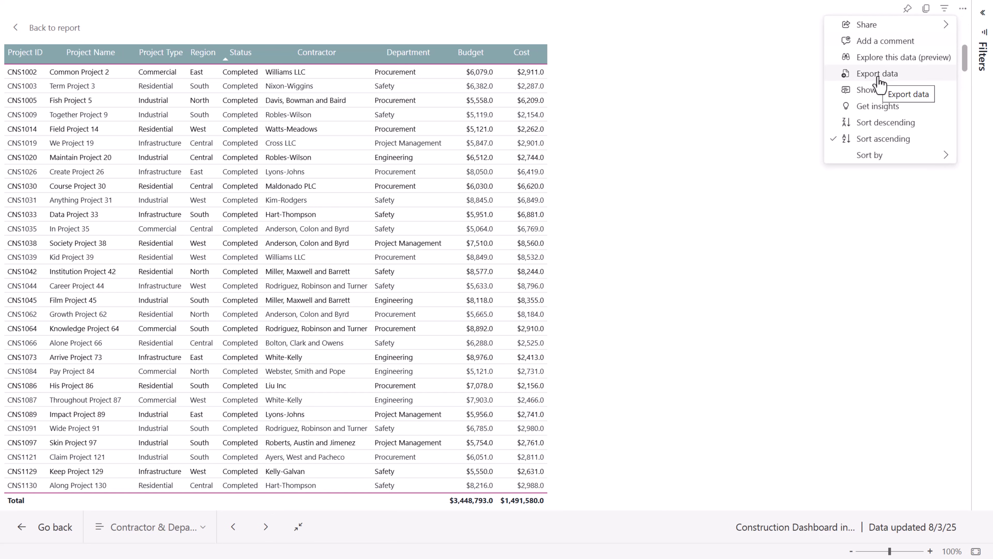
pyautogui.click(18, 29)
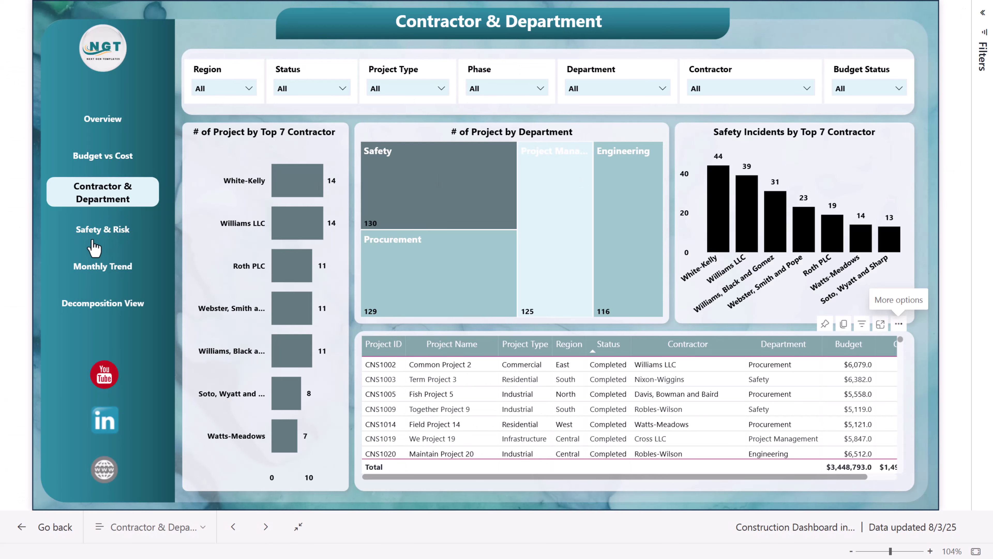
pyautogui.click(108, 236)
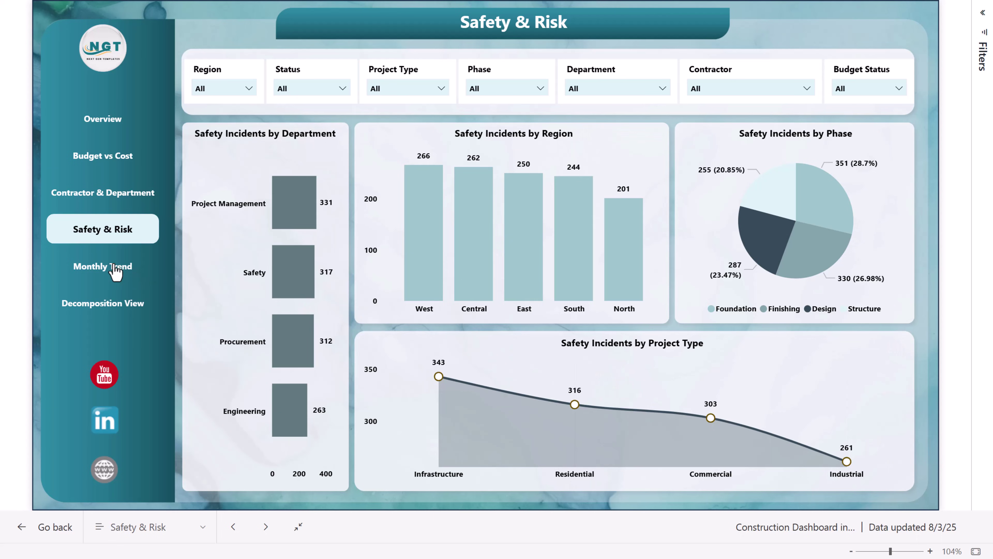
# On Monthly Trend, view the Budget and Cost by Month chart in Focus mode, then return
pyautogui.click(100, 276)
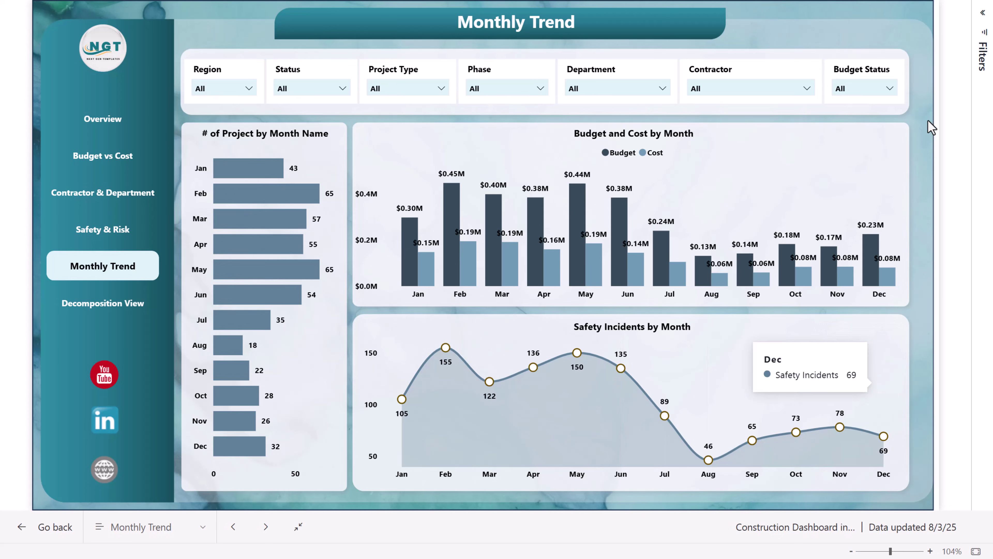
pyautogui.click(889, 136)
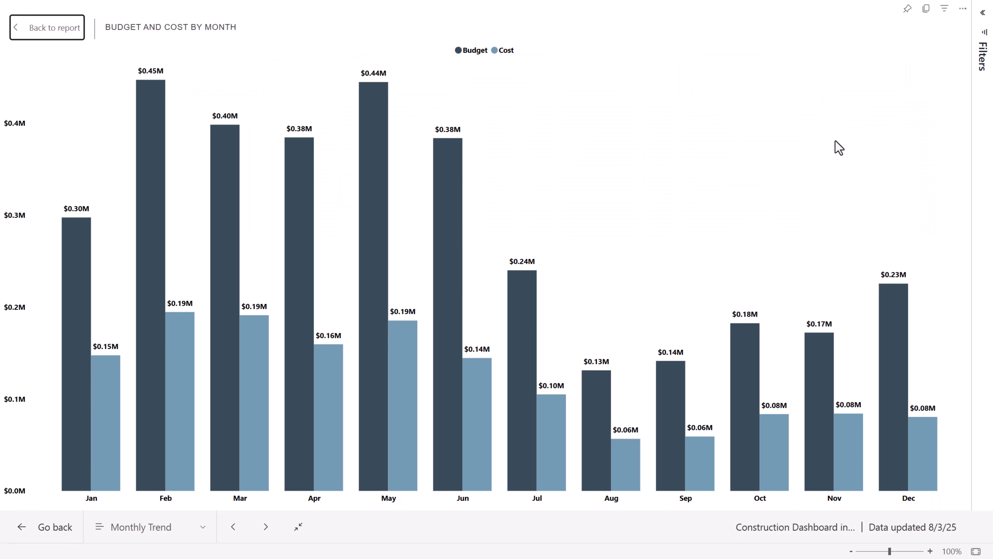
pyautogui.click(62, 36)
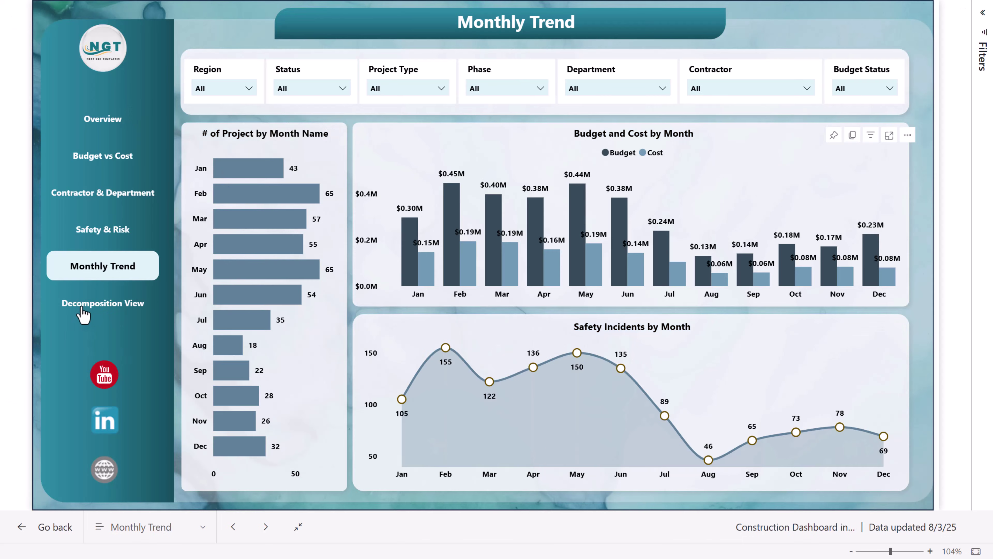
# In Decomposition View, expand the tree through Admit Project 429 and Adult Project 260
pyautogui.click(111, 309)
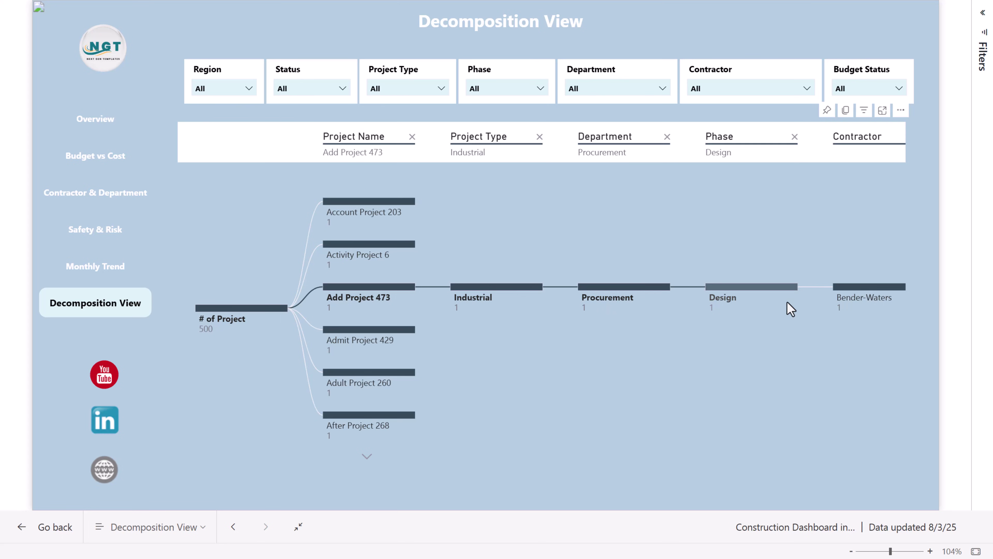
pyautogui.click(387, 350)
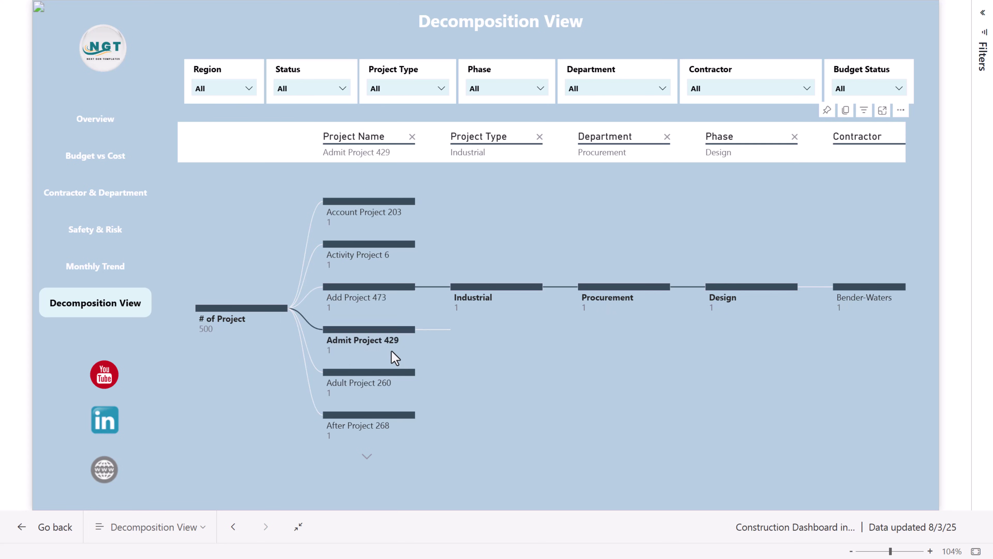
pyautogui.click(395, 387)
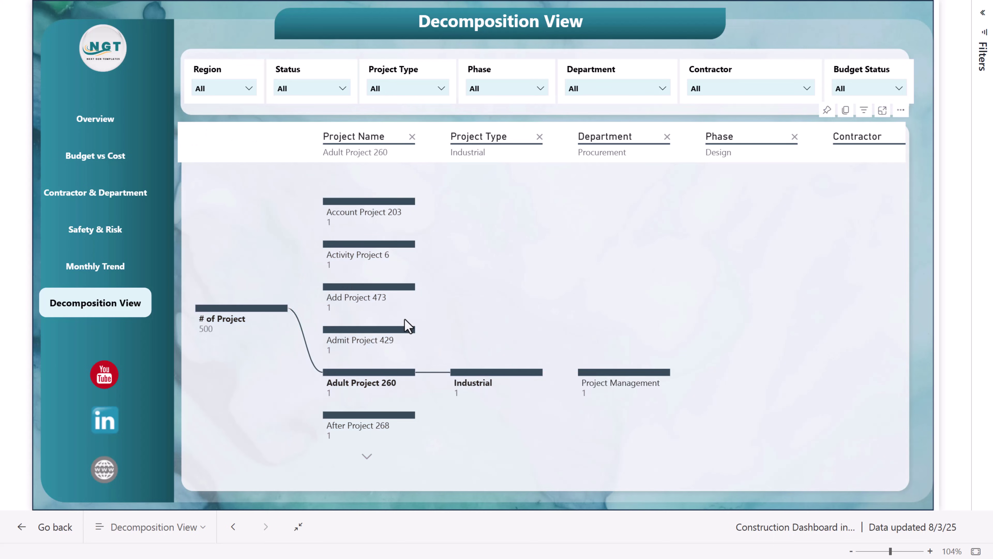
pyautogui.click(120, 128)
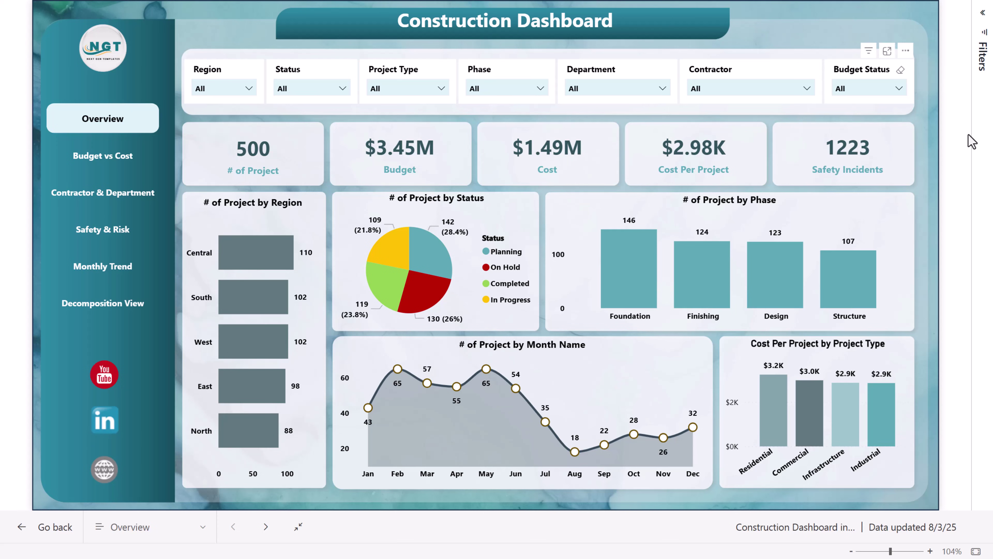
# Exit the browser's full-screen view and switch to the report in Power BI Desktop
pyautogui.click(495, 47)
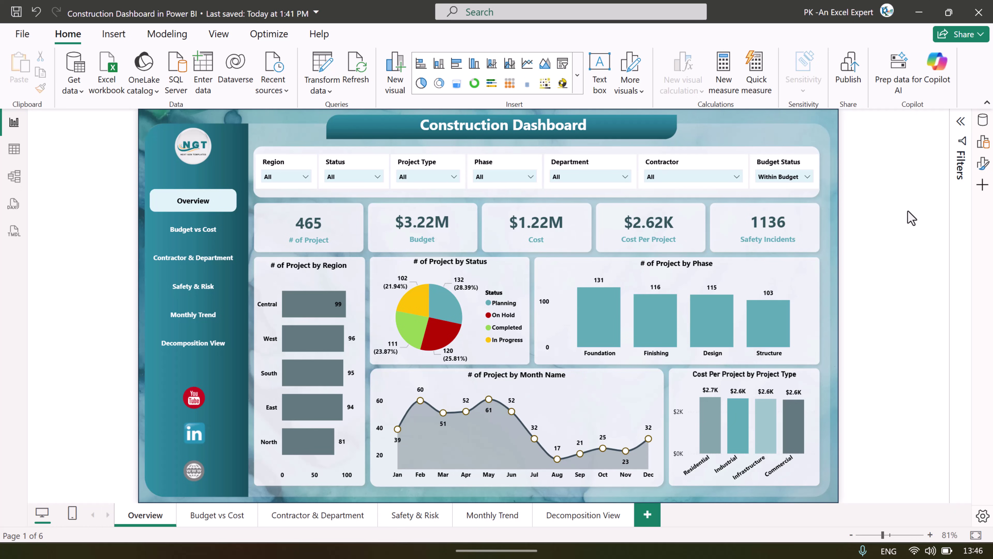
pyautogui.moveTo(477, 554)
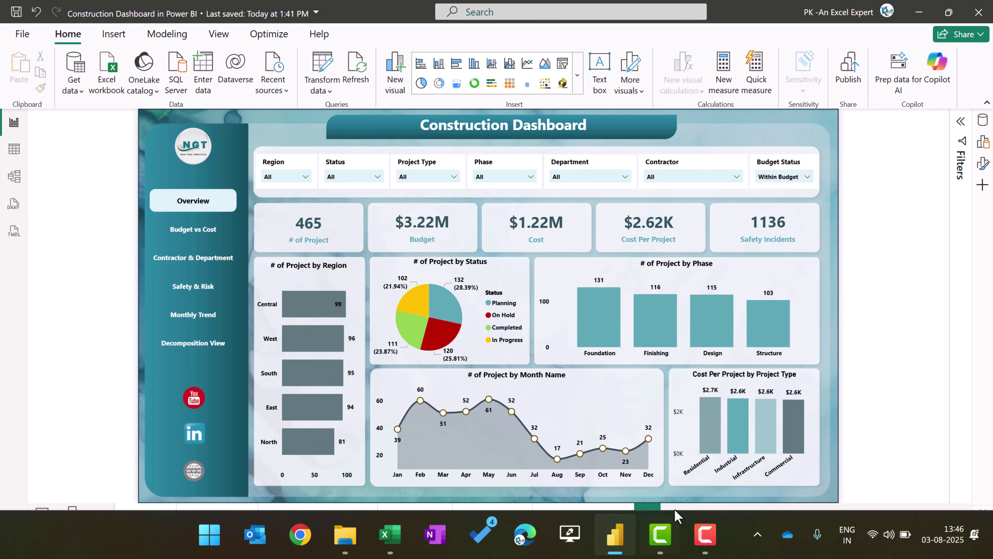
pyautogui.click(390, 534)
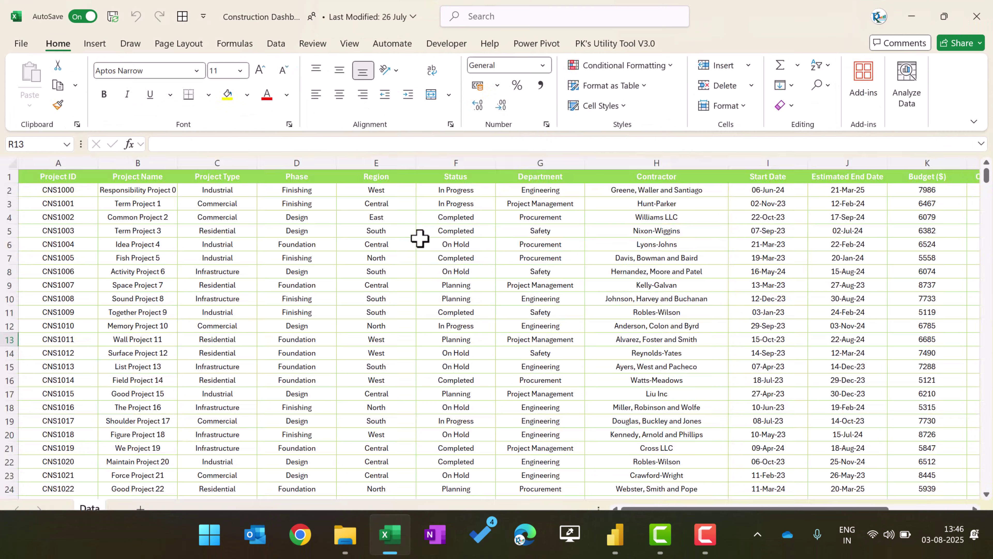
pyautogui.click(418, 239)
pyautogui.moveTo(62, 178); pyautogui.dragTo(56, 279)
pyautogui.moveTo(138, 179); pyautogui.dragTo(136, 262)
pyautogui.moveTo(220, 187); pyautogui.dragTo(218, 258)
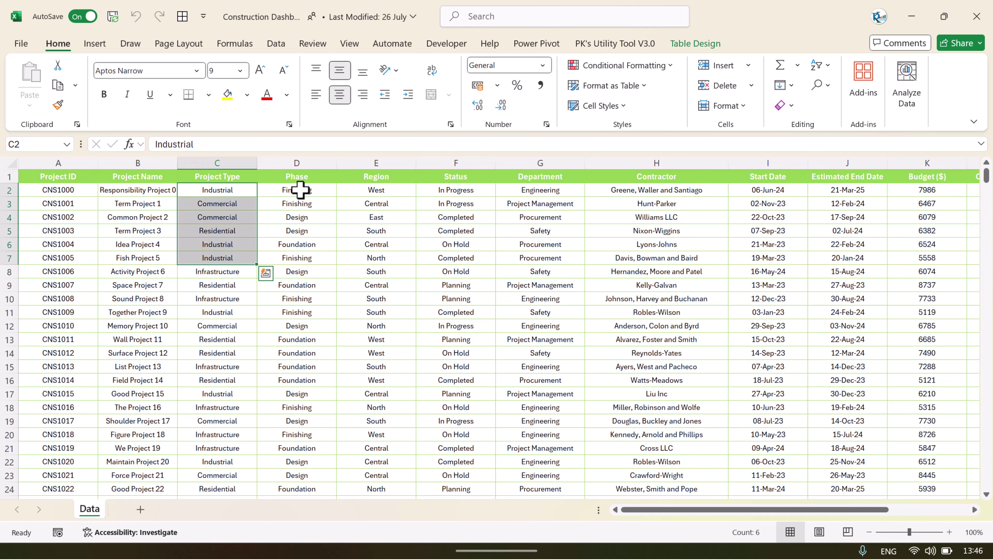
pyautogui.moveTo(297, 190); pyautogui.dragTo(297, 257)
pyautogui.moveTo(377, 176); pyautogui.dragTo(377, 258)
pyautogui.moveTo(455, 190); pyautogui.dragTo(456, 258)
pyautogui.moveTo(541, 190); pyautogui.dragTo(547, 254)
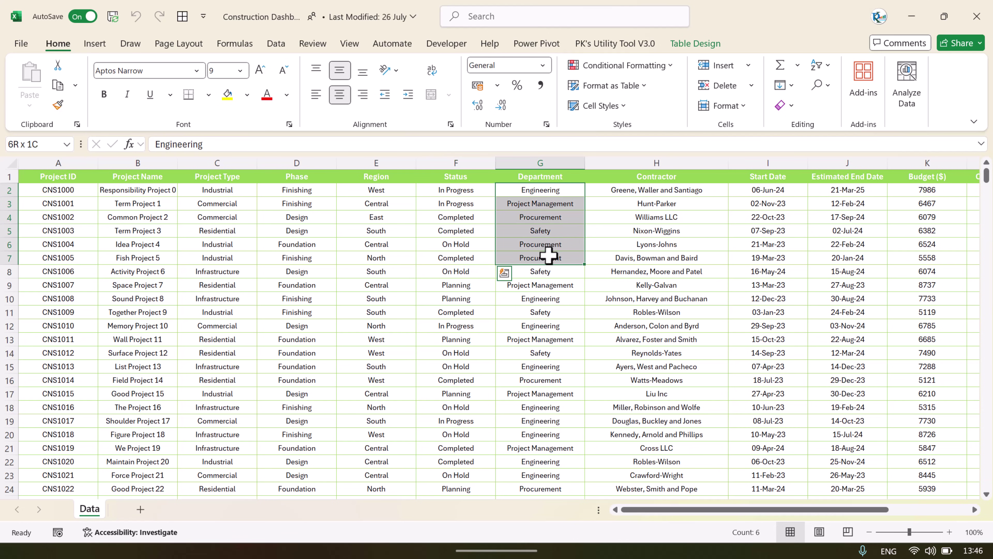
pyautogui.moveTo(657, 190); pyautogui.dragTo(669, 254)
pyautogui.click(767, 190)
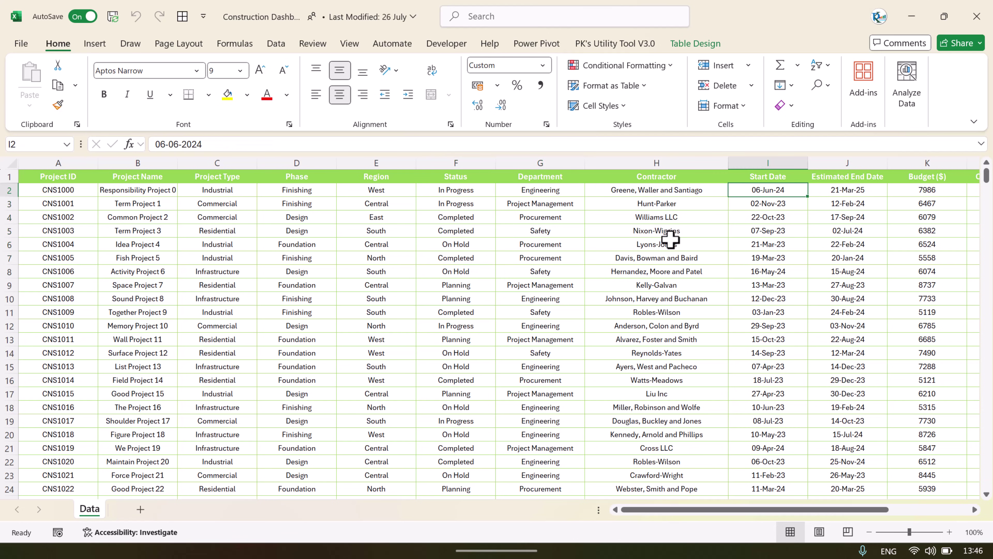
pyautogui.press('Right')
pyautogui.press('Right')
pyautogui.press('Right')
pyautogui.press('Right')
pyautogui.press('Right')
pyautogui.press('Right')
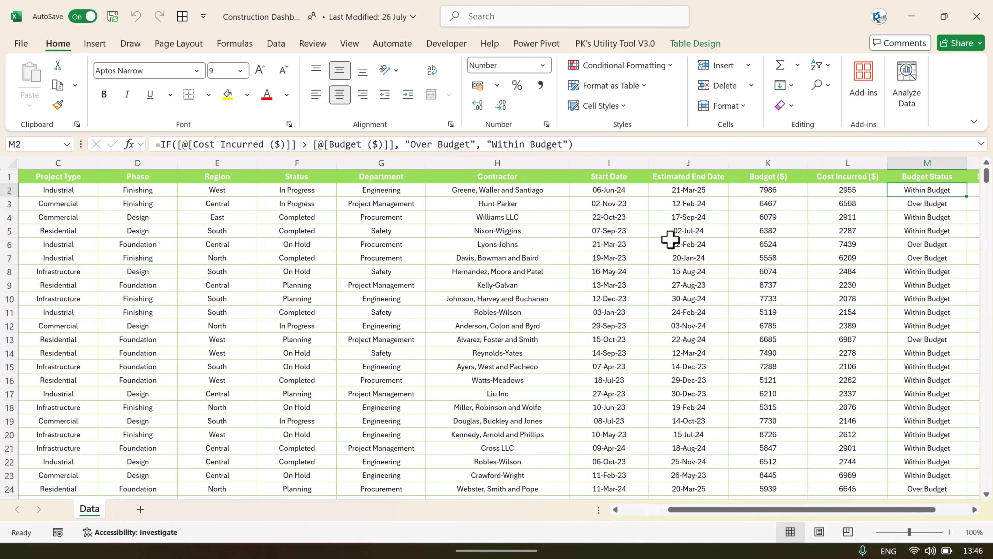
pyautogui.press('Right')
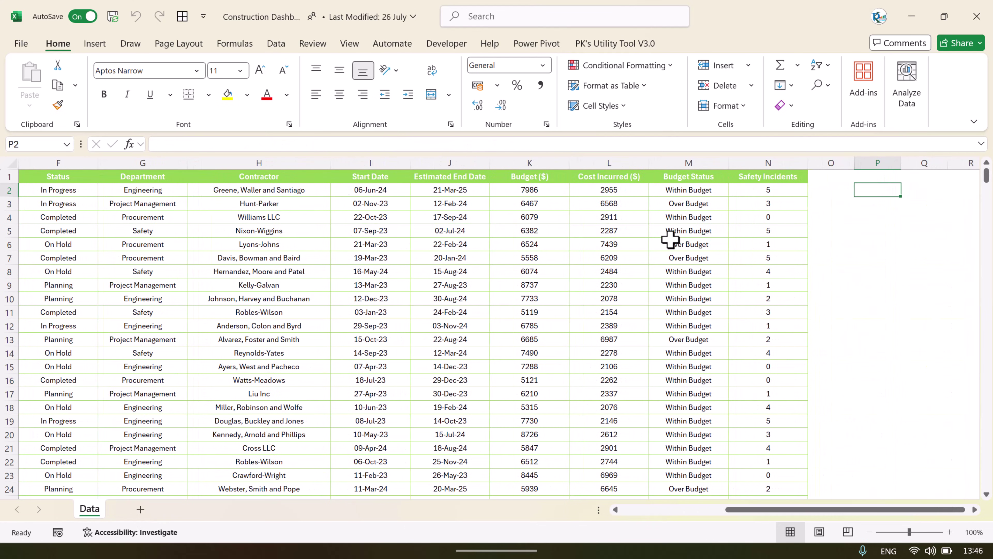
pyautogui.press('Left')
pyautogui.press('Left')
pyautogui.press('Left')
pyautogui.press('Up')
pyautogui.press('Down')
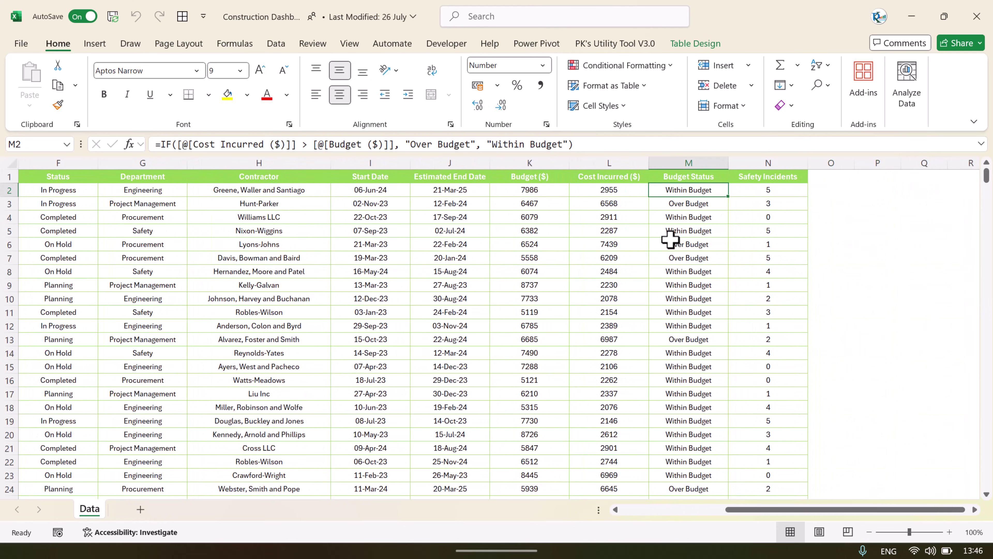
pyautogui.press('Up')
pyautogui.press('Down')
pyautogui.press('Down')
pyautogui.press('Down')
pyautogui.press('Down')
pyautogui.press('Up')
pyautogui.press('Up')
pyautogui.press('Up')
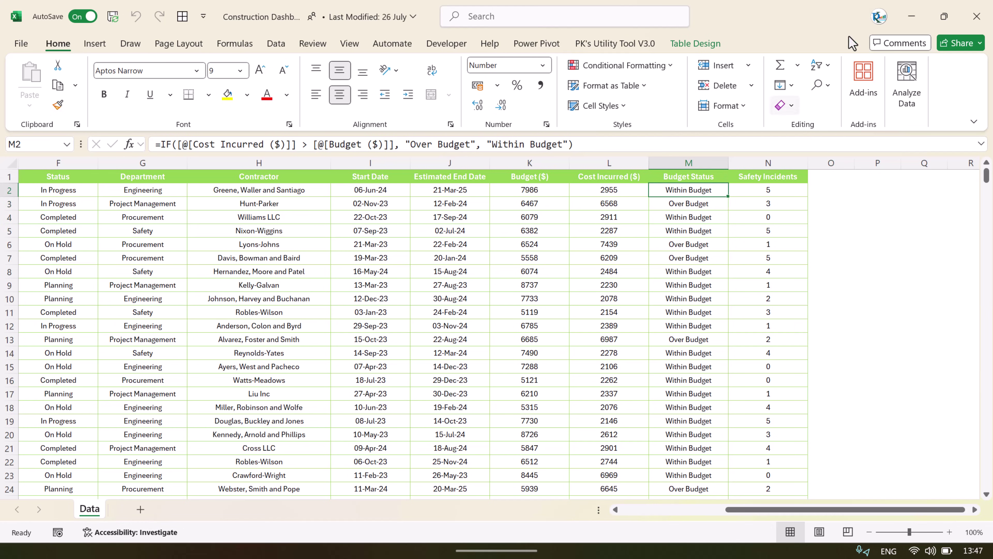
# Close Excel and show the Data table's rows in Table view
pyautogui.click(991, 15)
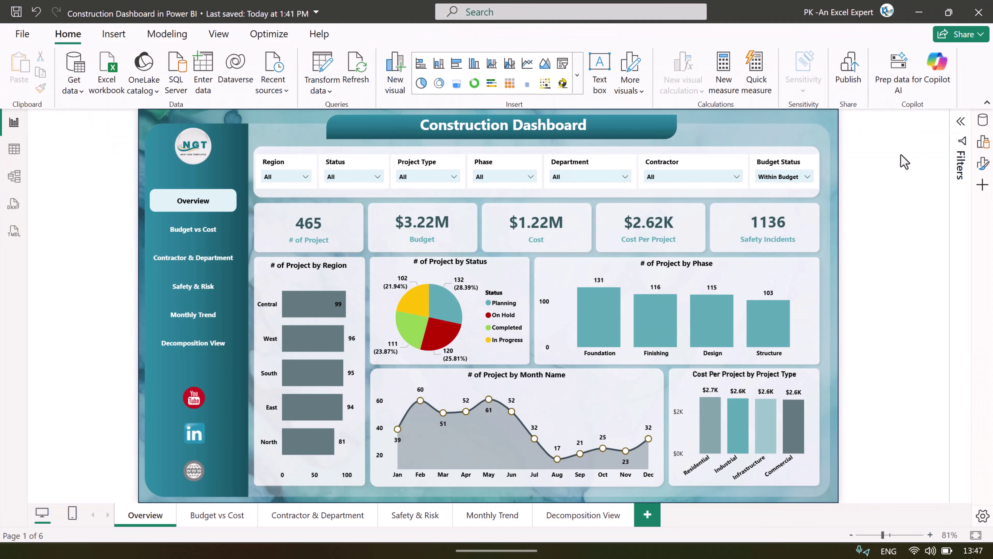
pyautogui.click(14, 149)
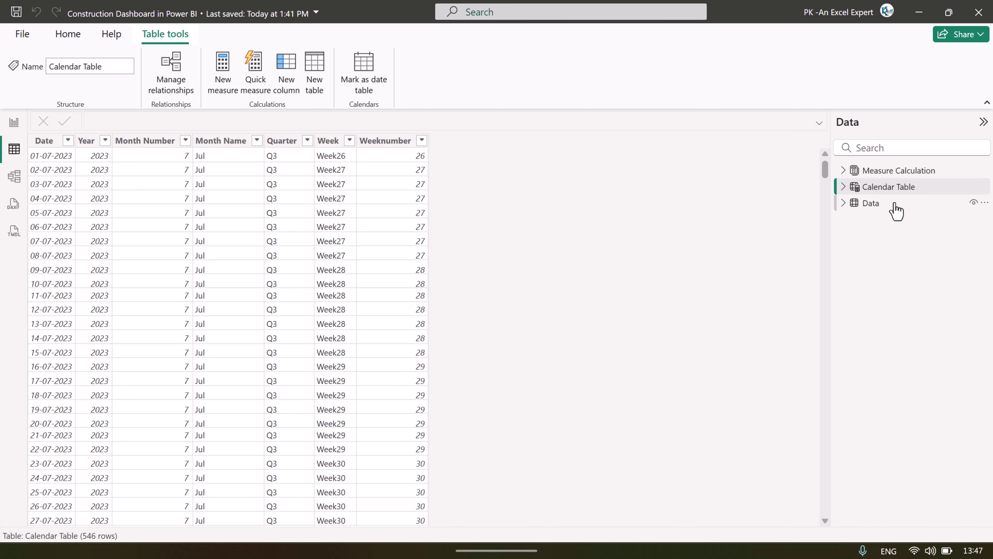
pyautogui.click(871, 205)
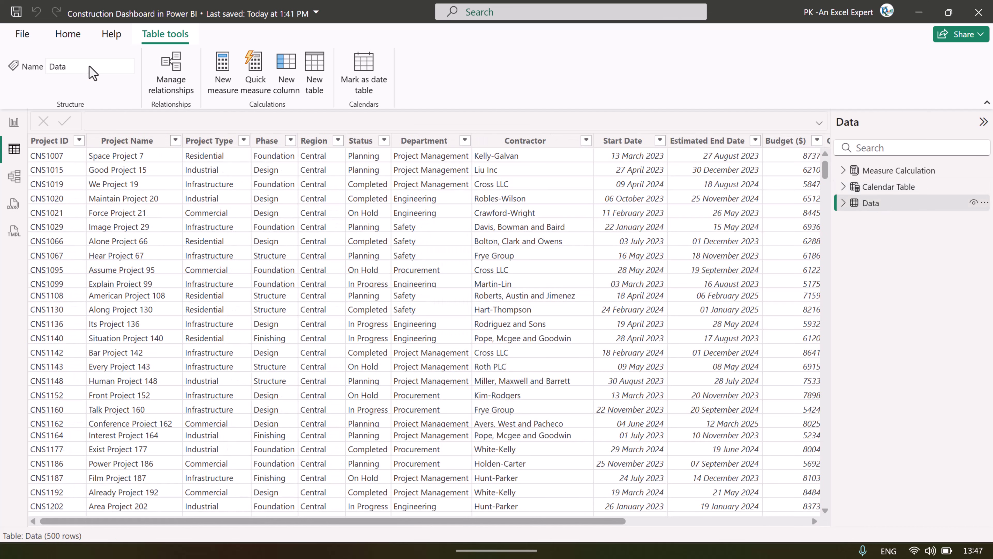
# Open and dismiss Get data, then select the Calendar Table to show its DAX
pyautogui.click(67, 34)
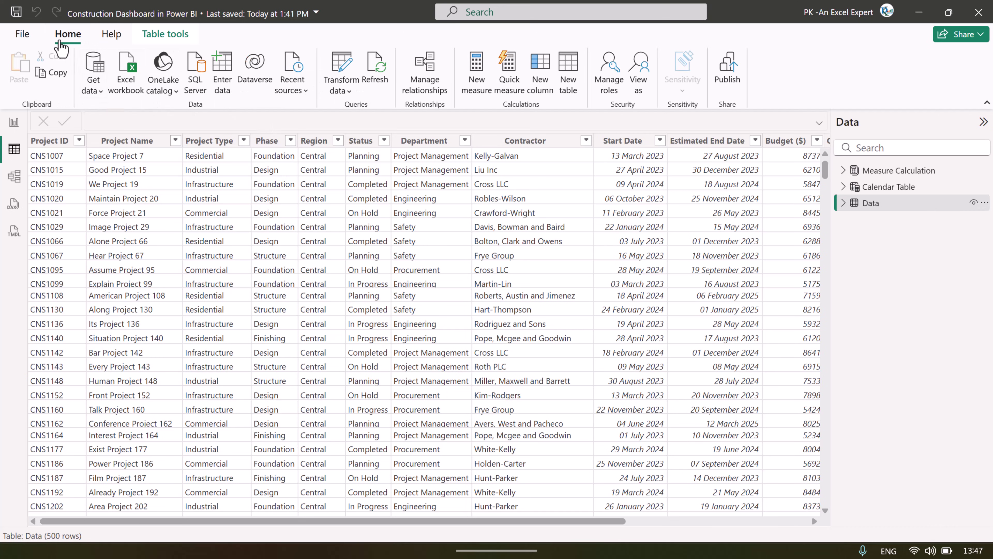
pyautogui.click(93, 74)
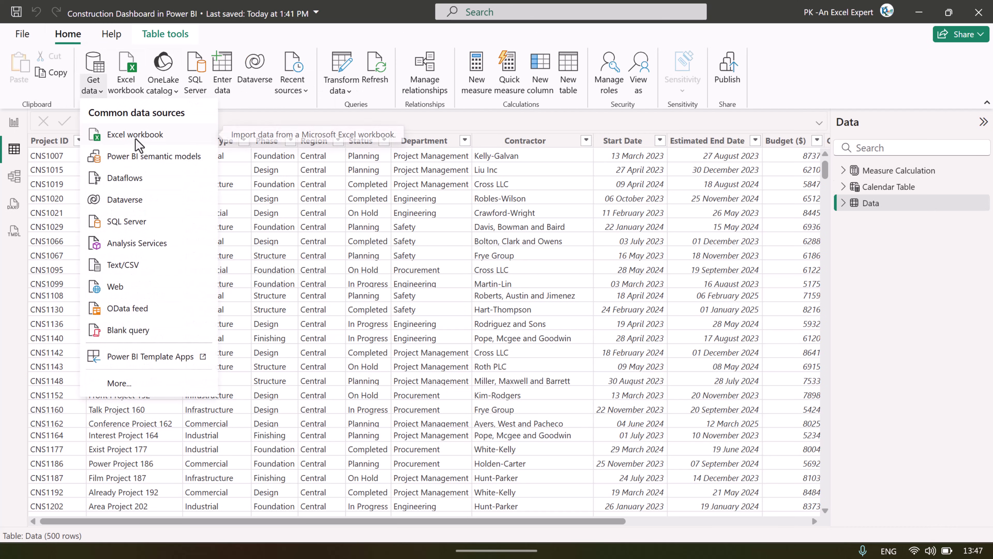
pyautogui.click(938, 76)
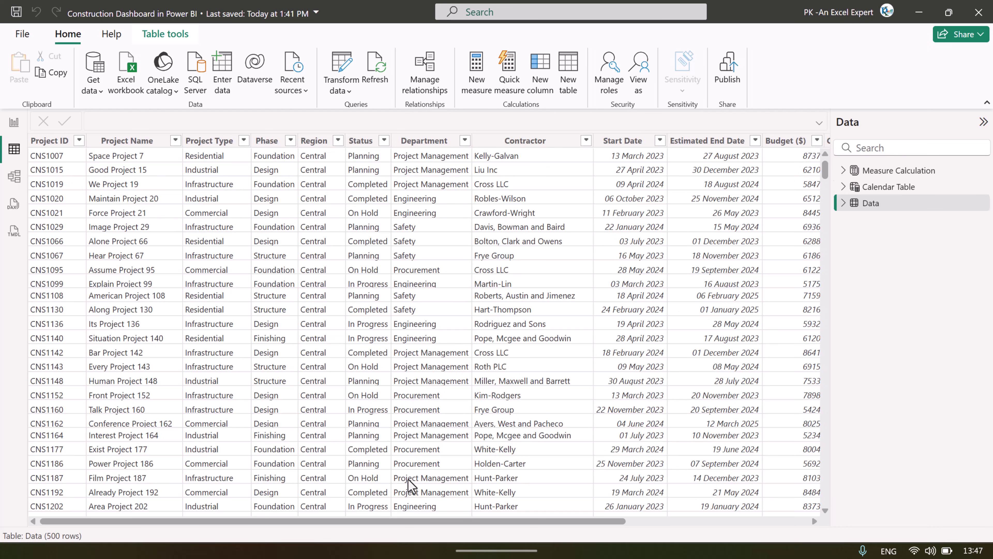
pyautogui.moveTo(318, 523); pyautogui.dragTo(543, 524)
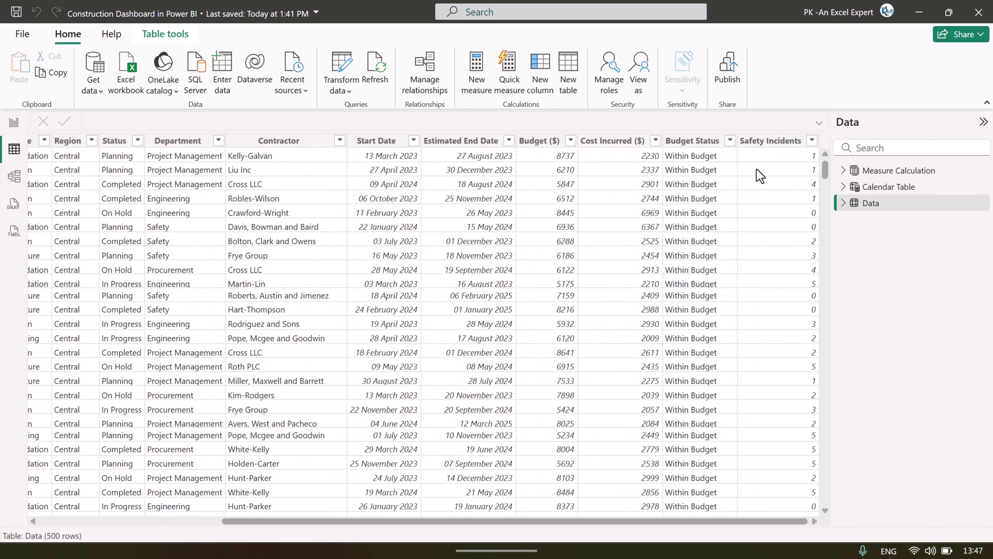
pyautogui.click(881, 188)
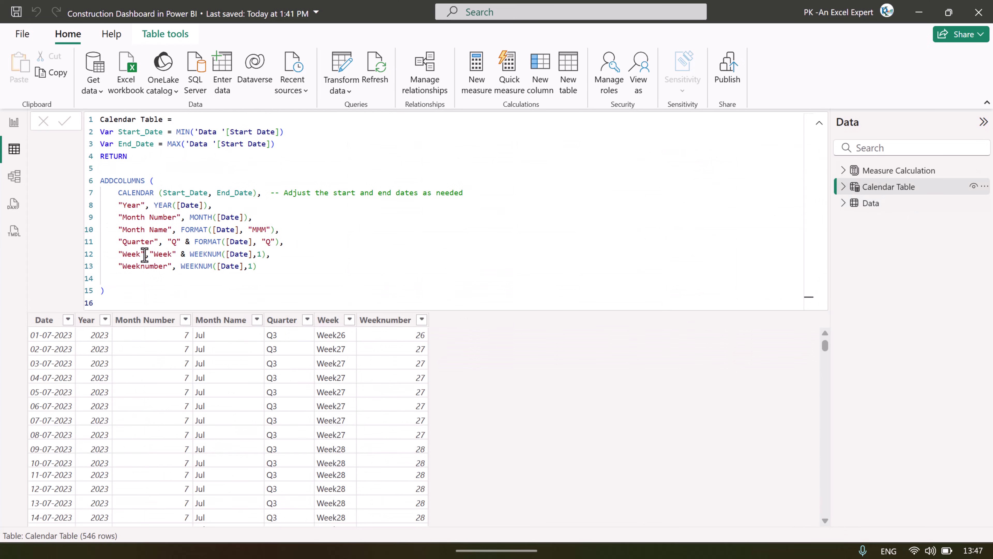
# Highlight the Calendar Table formula and its Start_Date and End_Date MIN/MAX variables
pyautogui.moveTo(117, 289); pyautogui.dragTo(285, 132)
pyautogui.click(236, 169)
pyautogui.click(270, 153)
pyautogui.moveTo(118, 145); pyautogui.dragTo(321, 146)
pyautogui.moveTo(176, 131); pyautogui.dragTo(328, 146)
pyautogui.moveTo(168, 145); pyautogui.dragTo(325, 150)
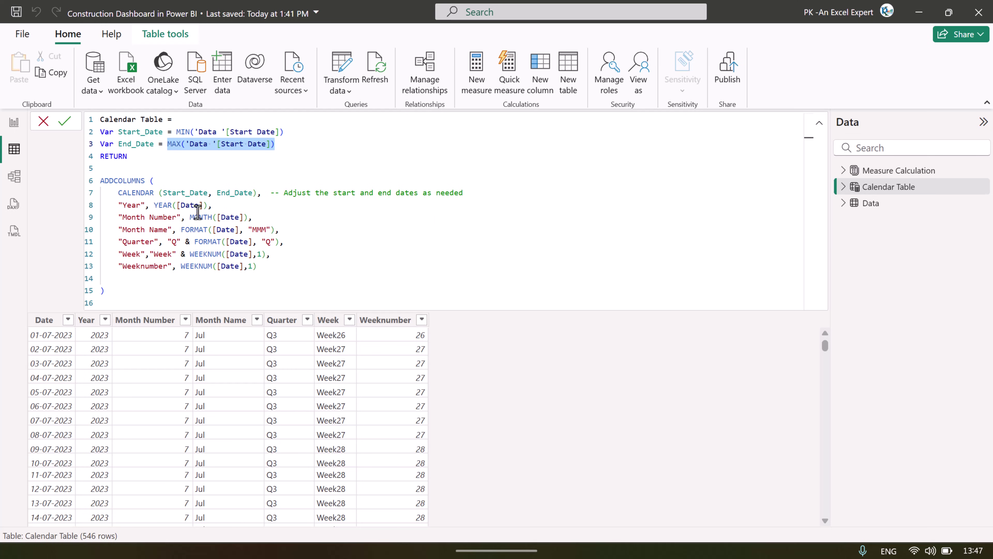
# Trace the CALENDAR(Start_Date, End_Date) call and added columns, then open Measure Calculation
pyautogui.doubleClick(135, 192)
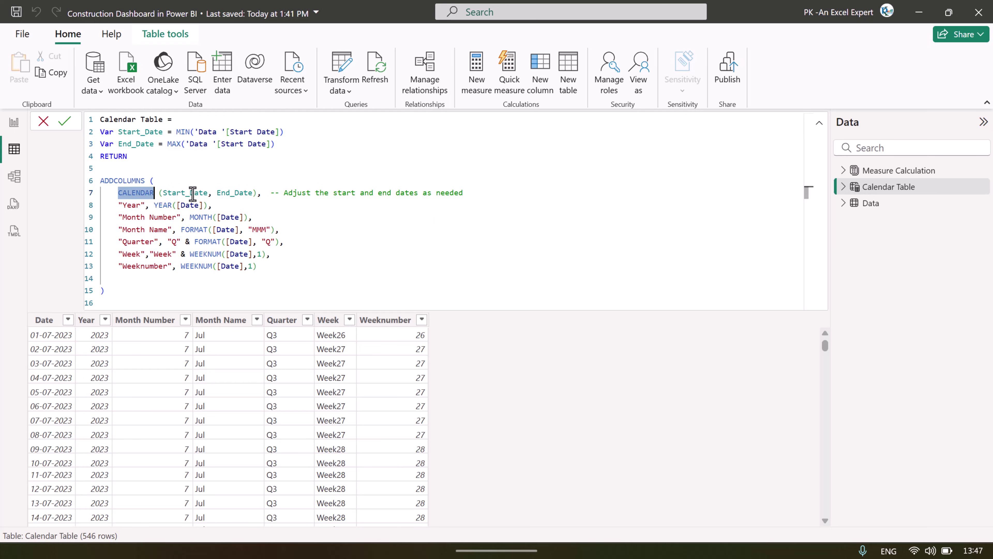
pyautogui.click(181, 193)
pyautogui.click(230, 193)
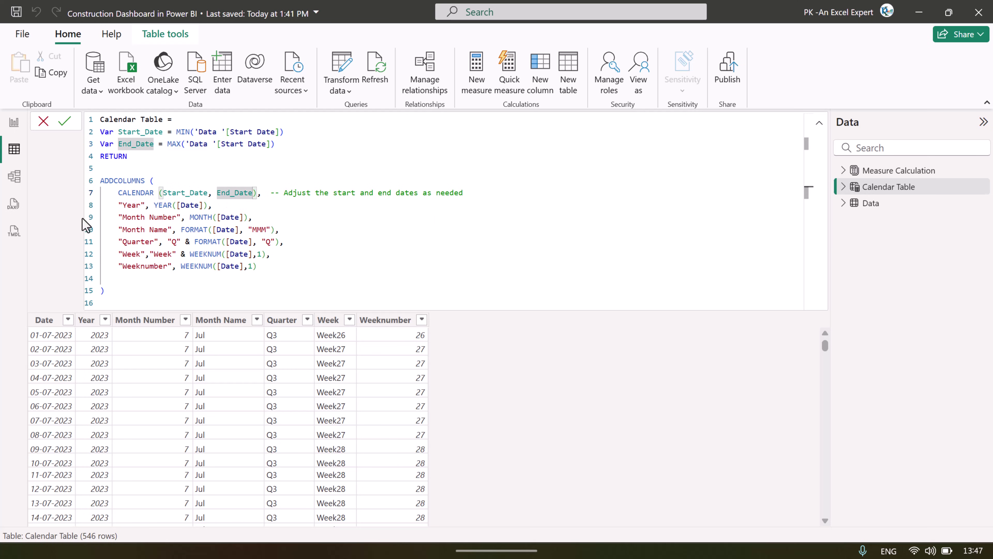
pyautogui.click(103, 172)
pyautogui.moveTo(122, 280); pyautogui.dragTo(109, 209)
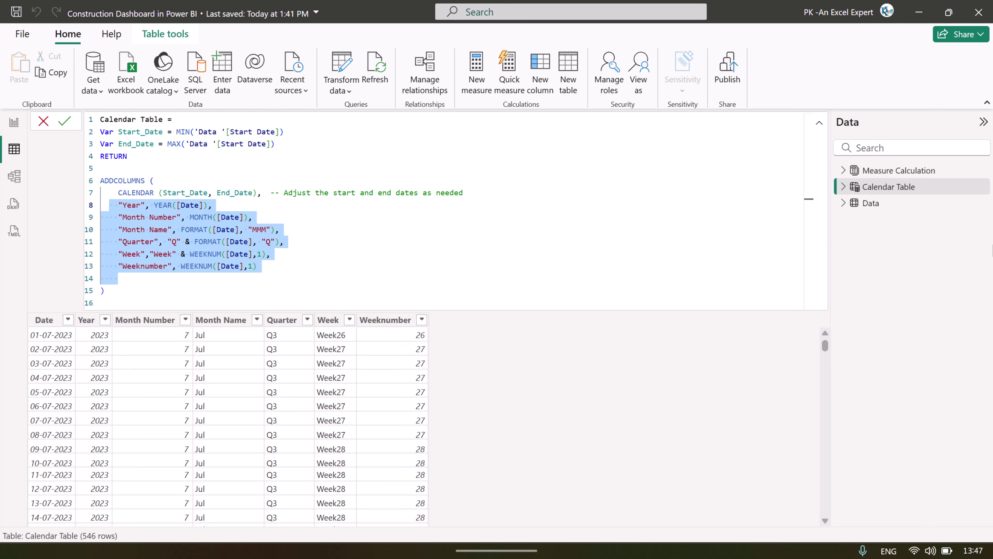
pyautogui.click(883, 171)
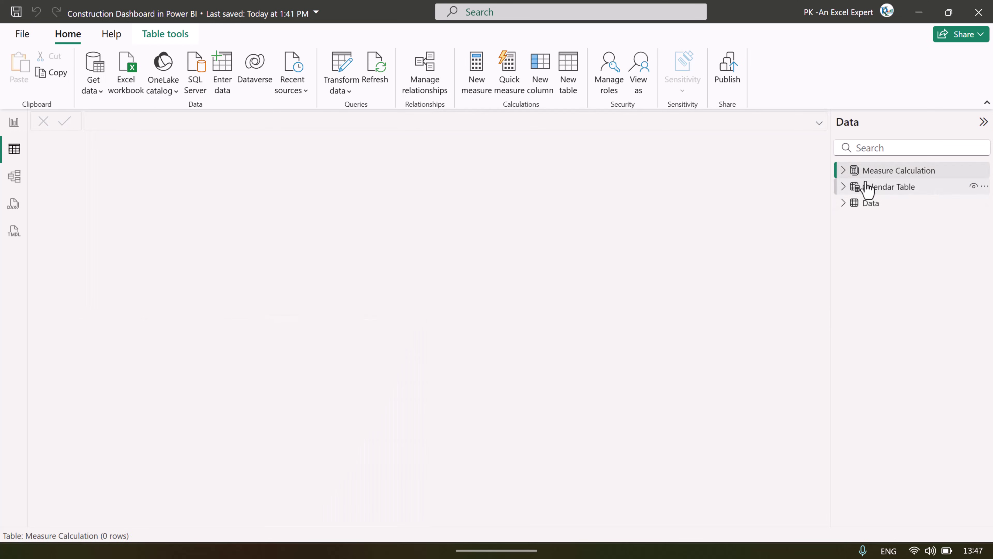
# Expand Measure Calculation and view the # of Project, Budget and Cost formulas
pyautogui.click(843, 170)
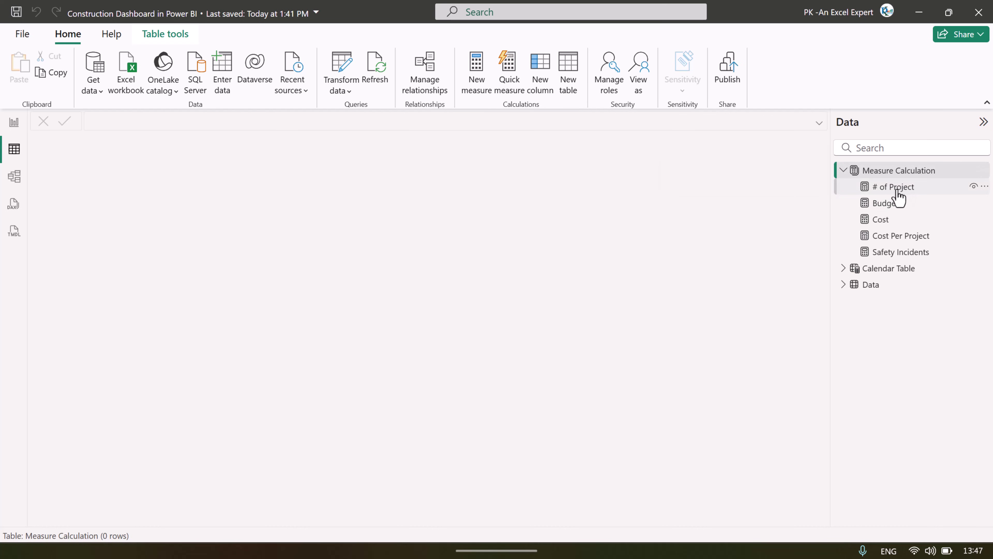
pyautogui.click(893, 191)
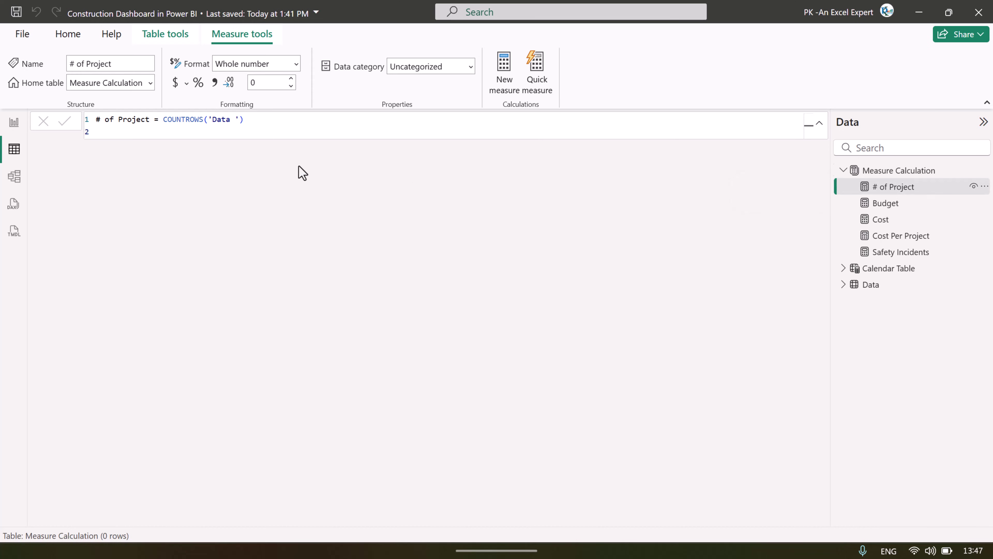
pyautogui.click(886, 205)
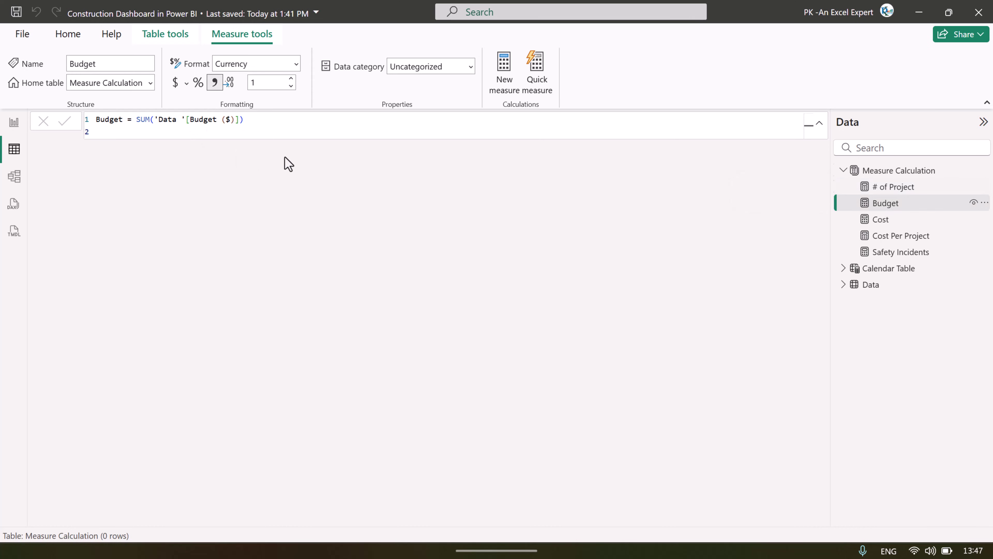
pyautogui.click(881, 220)
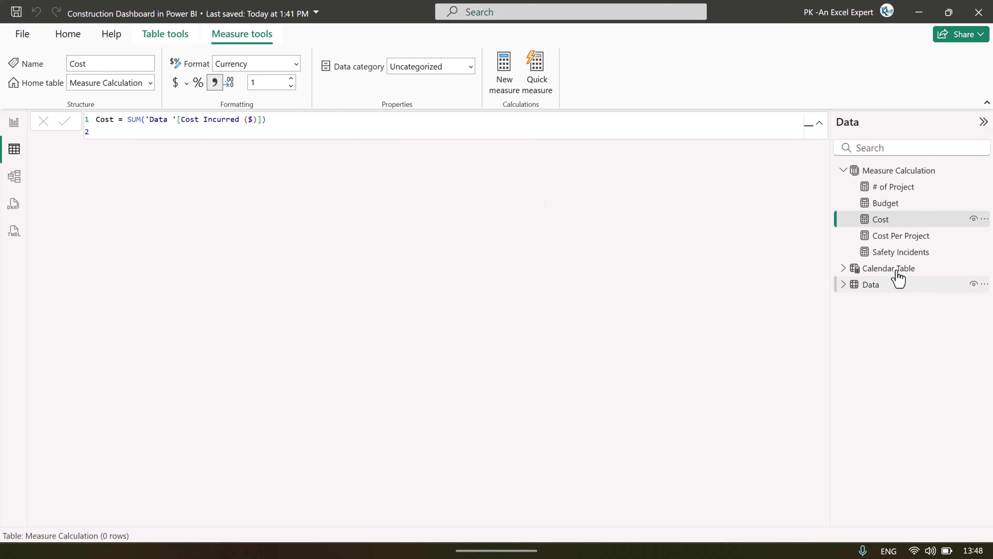
# Review Cost Per Project's Cost and # of Project references, then the Safety Incidents formula
pyautogui.click(890, 237)
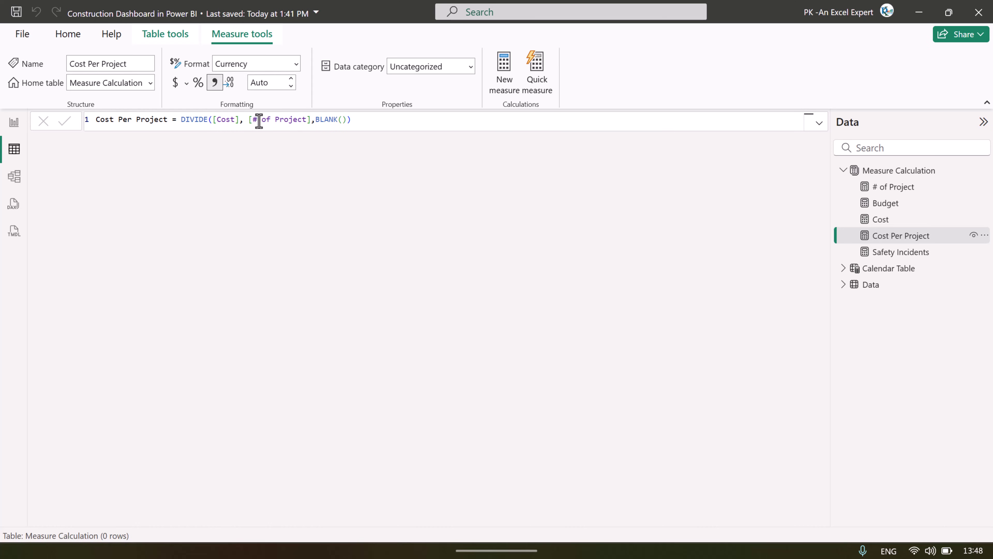
pyautogui.click(218, 120)
pyautogui.click(280, 119)
pyautogui.click(898, 251)
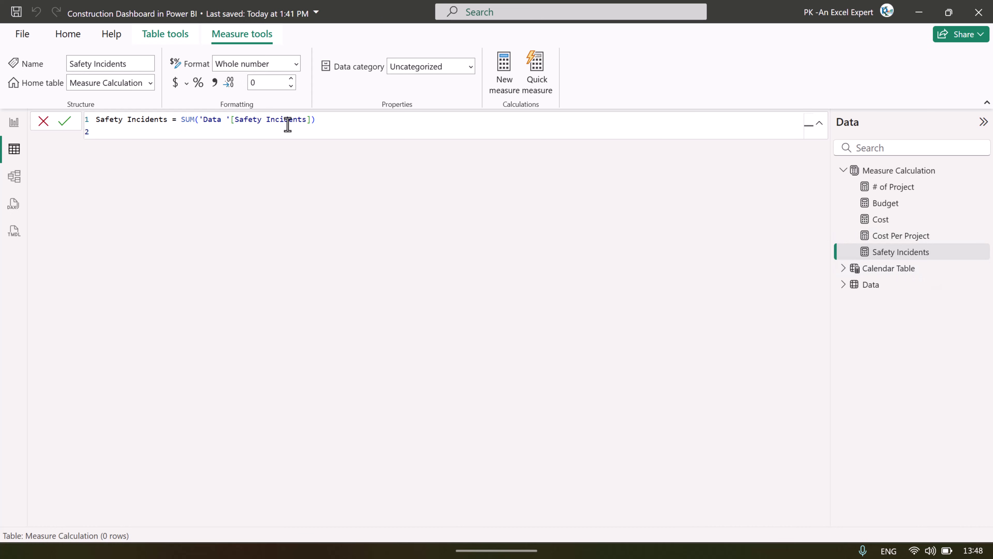
# Return to report view on the Construction Dashboard Overview page
pyautogui.click(15, 124)
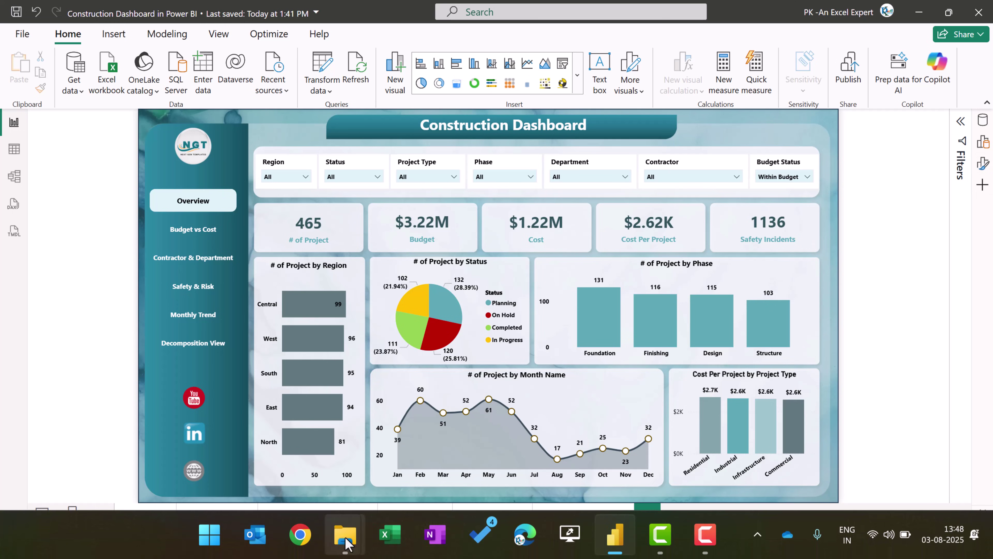
pyautogui.moveTo(345, 534)
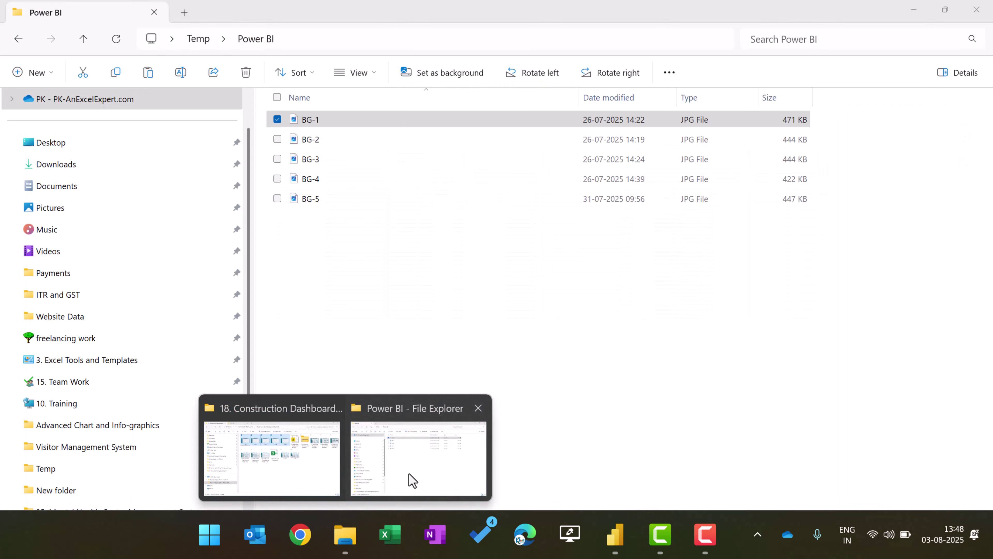
pyautogui.click(411, 478)
pyautogui.doubleClick(321, 125)
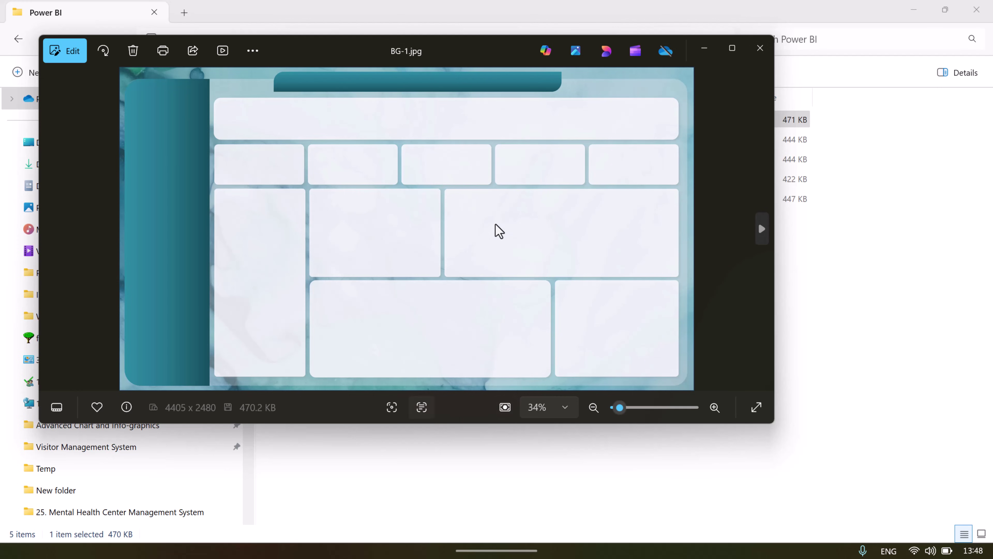
pyautogui.press('Right')
pyautogui.press('Right')
pyautogui.press('Right')
pyautogui.press('Right')
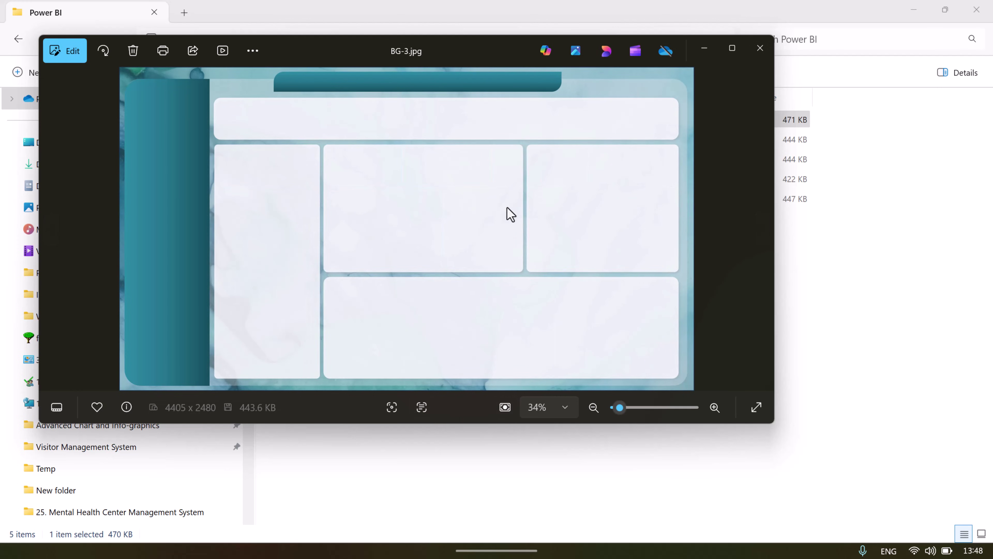
pyautogui.click(761, 48)
pyautogui.click(914, 10)
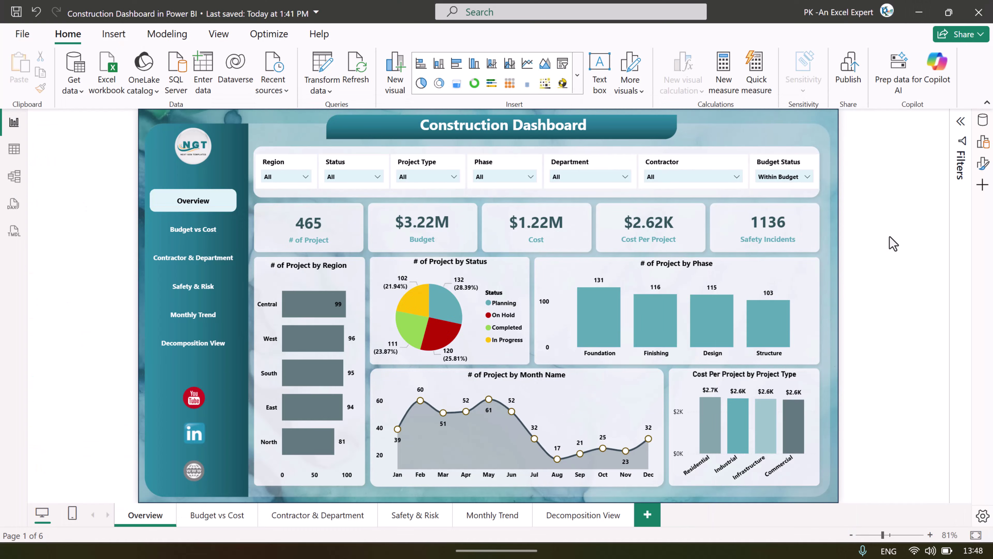
# Show the Format canvas background settings, then add a new blank report page, Page 1
pyautogui.rightClick(835, 124)
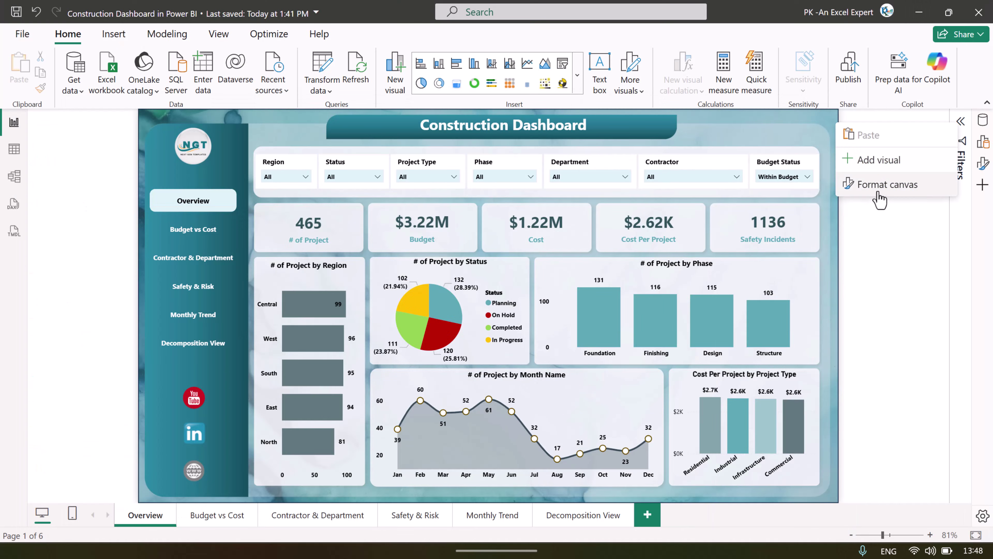
pyautogui.click(878, 194)
pyautogui.click(896, 231)
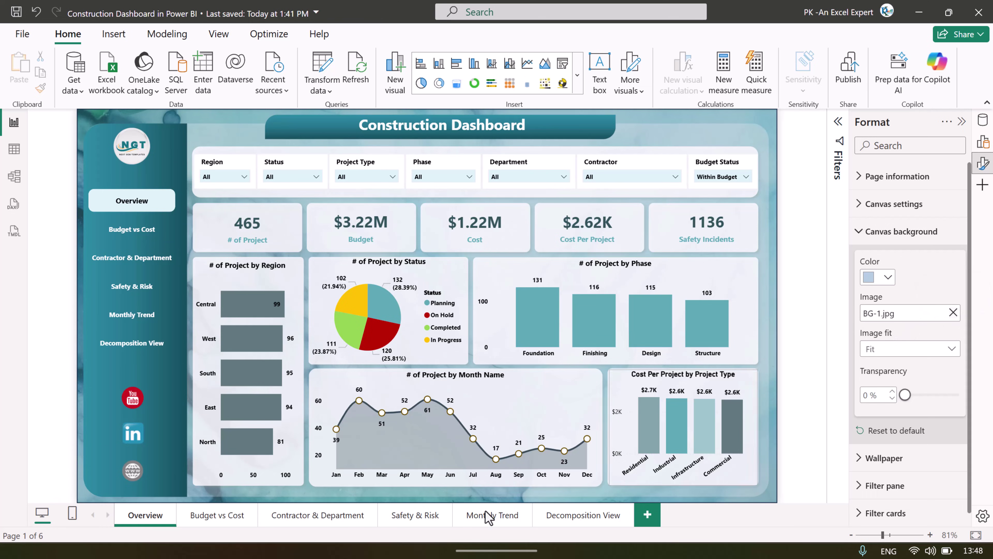
pyautogui.click(647, 515)
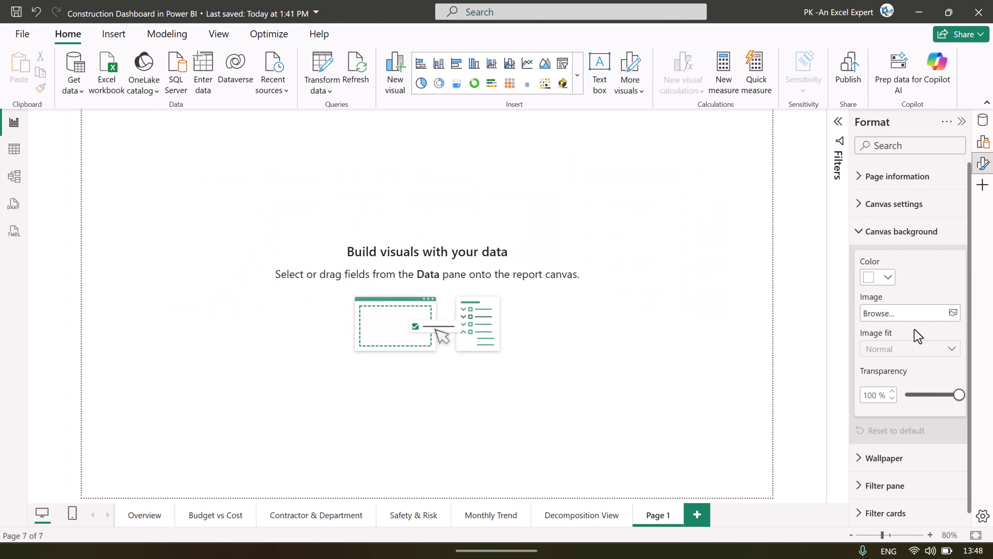
pyautogui.click(953, 315)
pyautogui.click(916, 429)
pyautogui.click(131, 520)
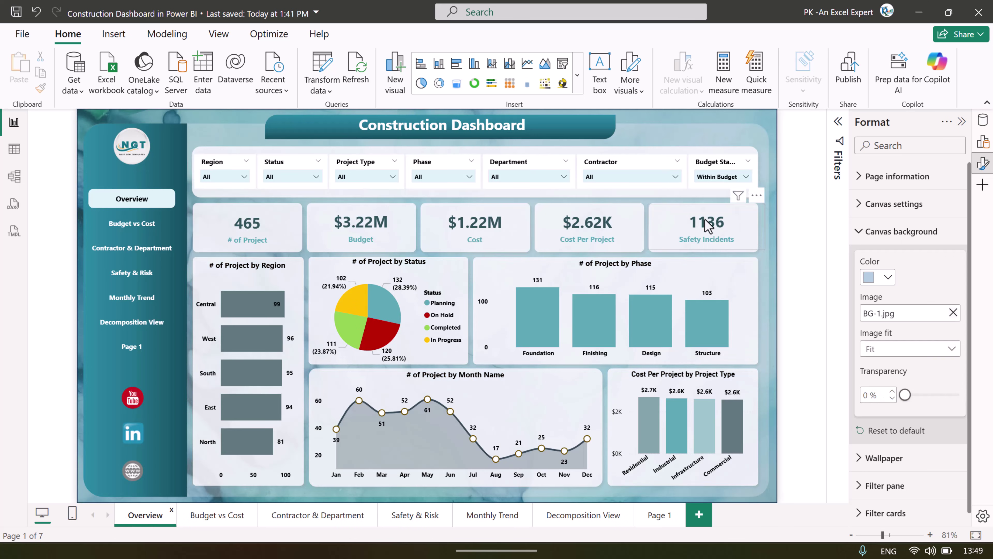
pyautogui.click(199, 174)
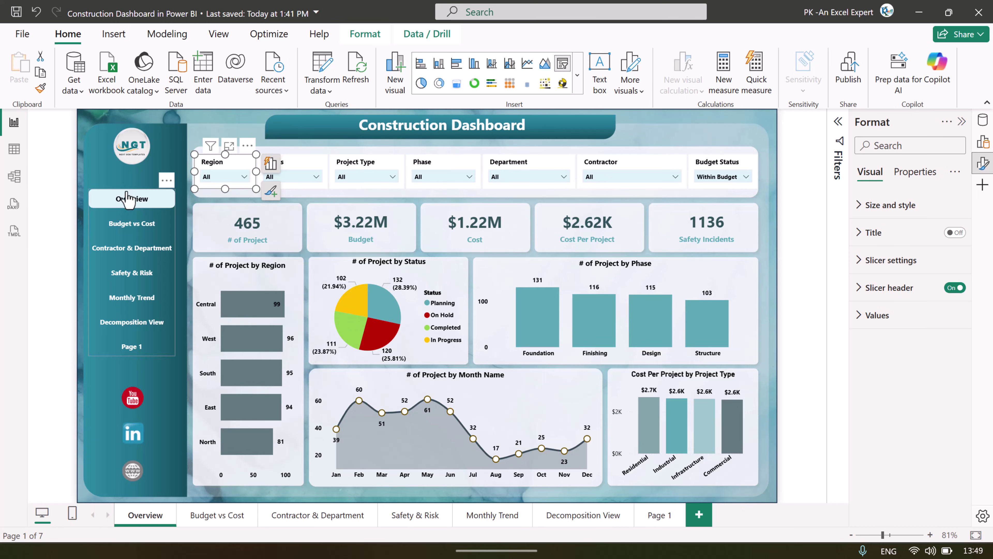
pyautogui.click(172, 226)
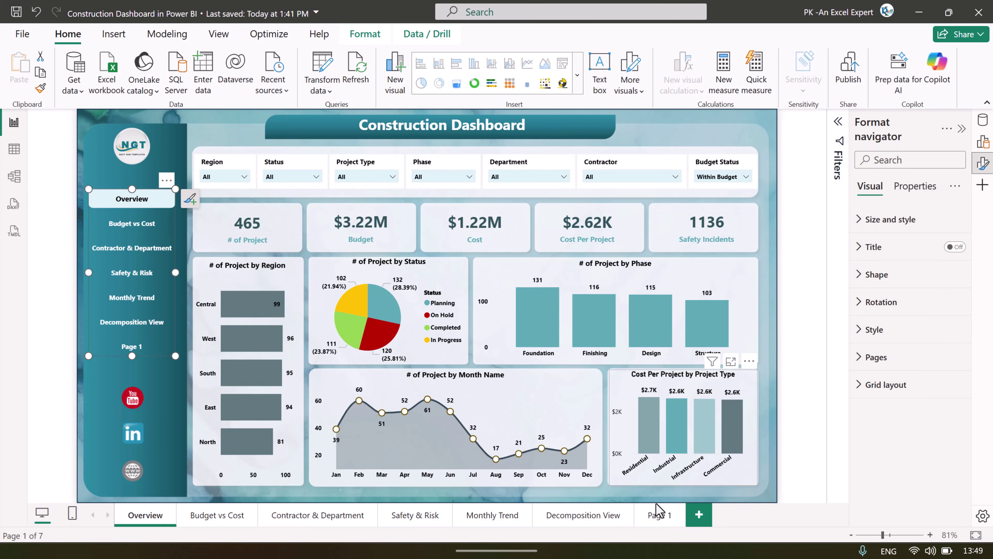
pyautogui.click(661, 516)
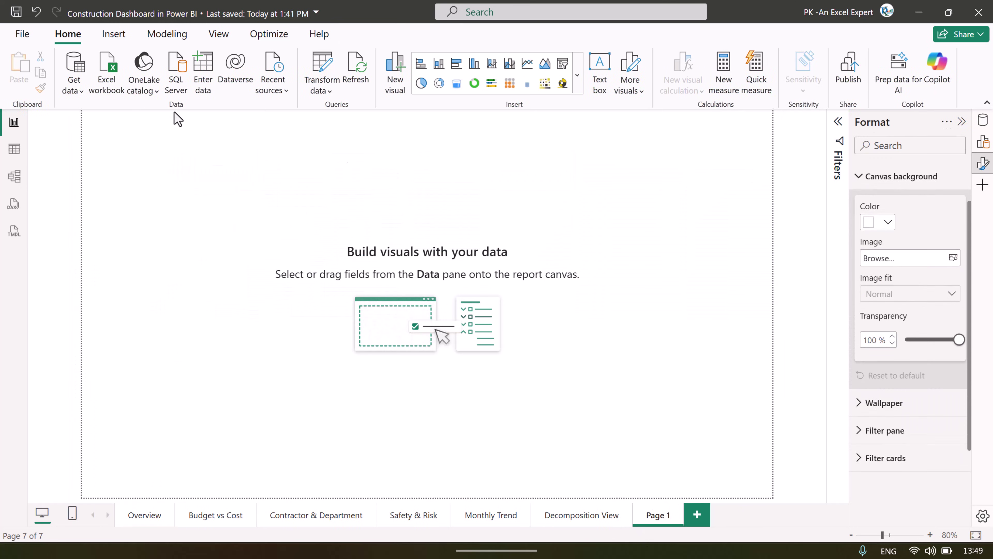
# Insert a Page navigator from Buttons > Navigator and move it down from the page top
pyautogui.click(113, 34)
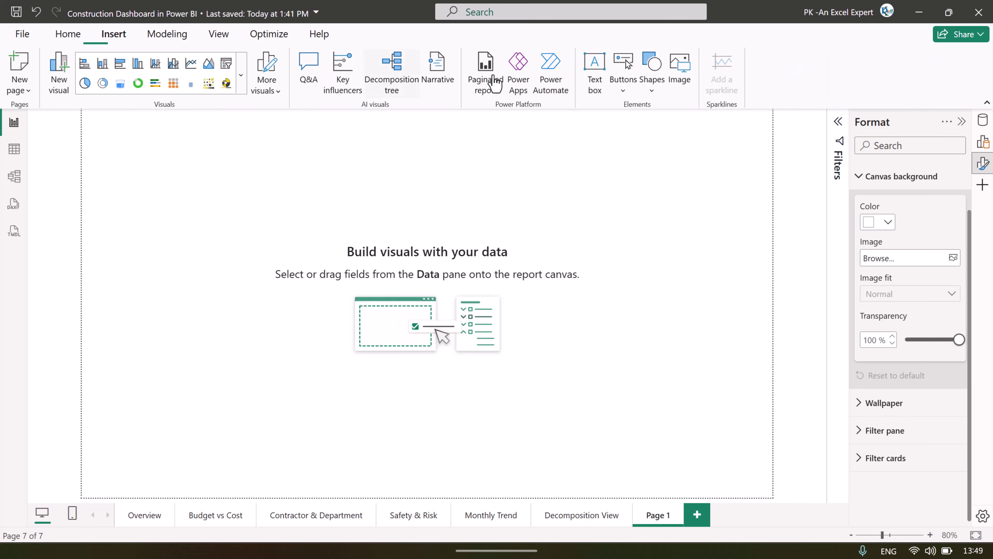
pyautogui.click(619, 91)
pyautogui.moveTo(658, 365)
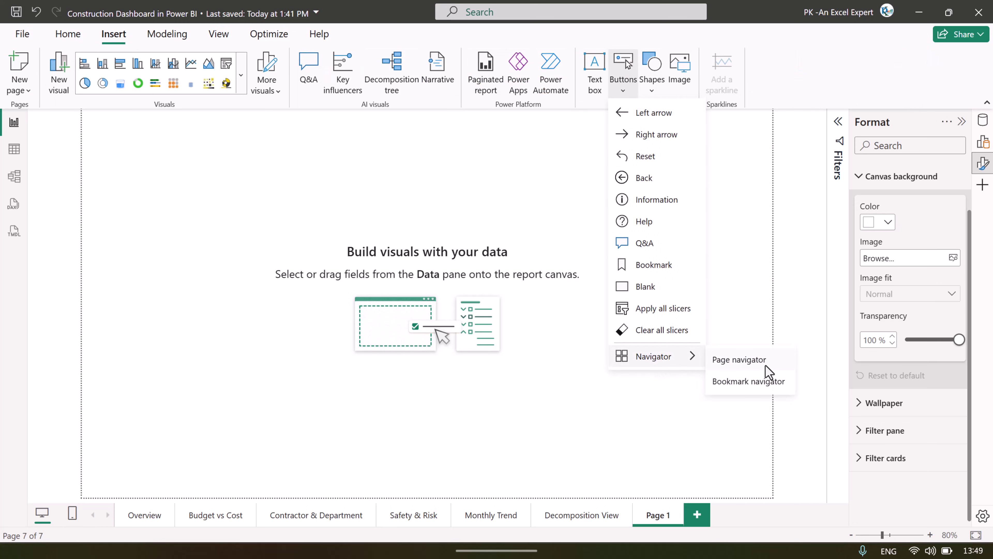
pyautogui.click(757, 364)
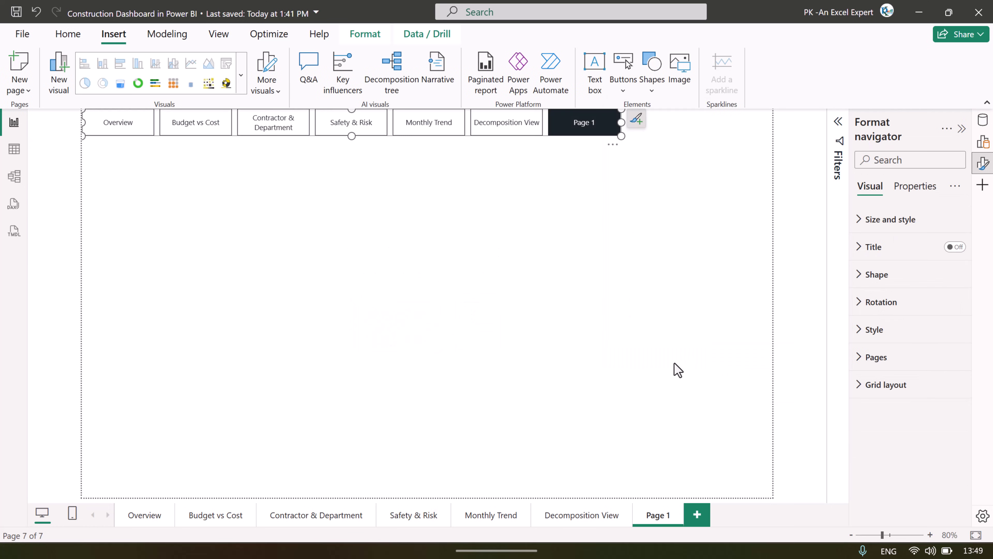
pyautogui.moveTo(544, 140); pyautogui.dragTo(553, 229)
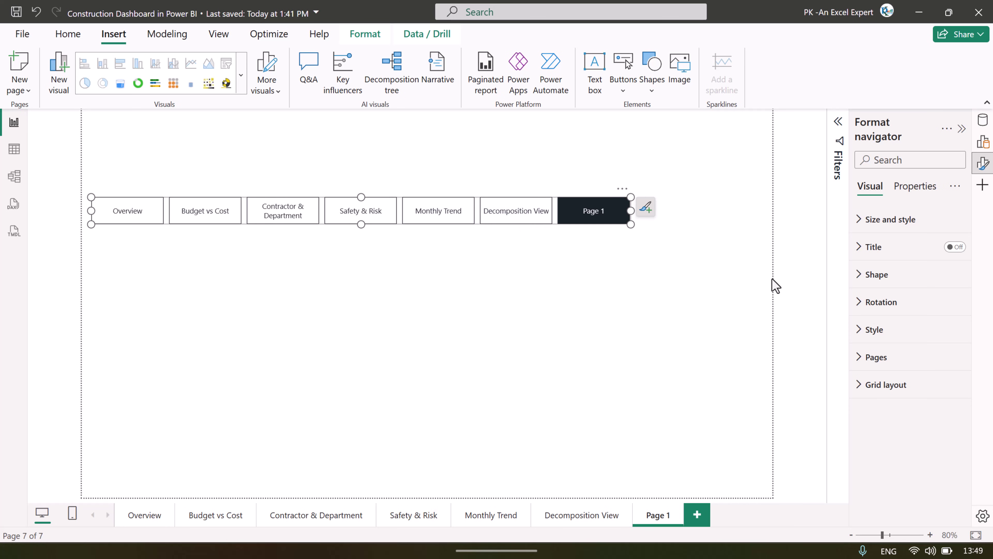
# Set the navigator's Style > Fill colour to a pink theme swatch
pyautogui.click(876, 332)
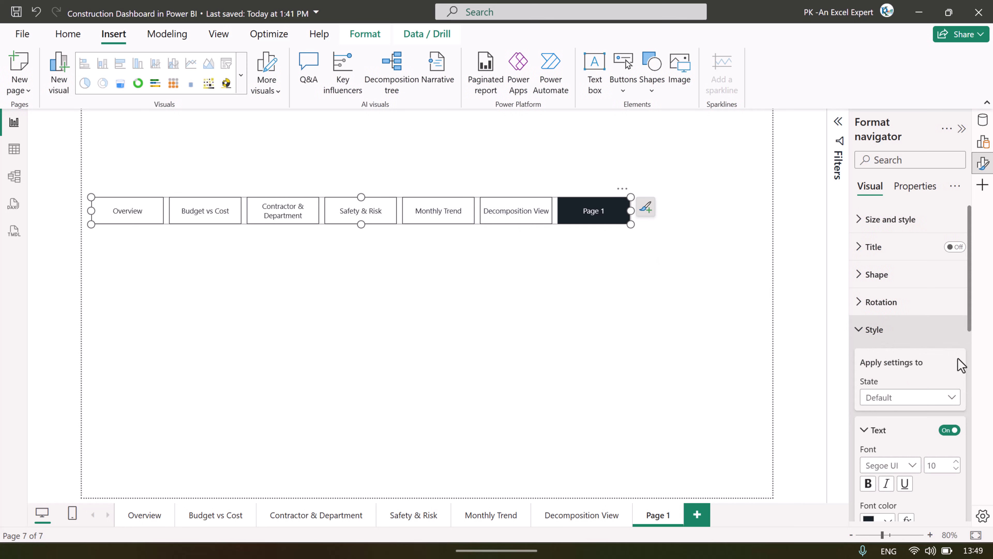
pyautogui.scroll(-3, 919, 419)
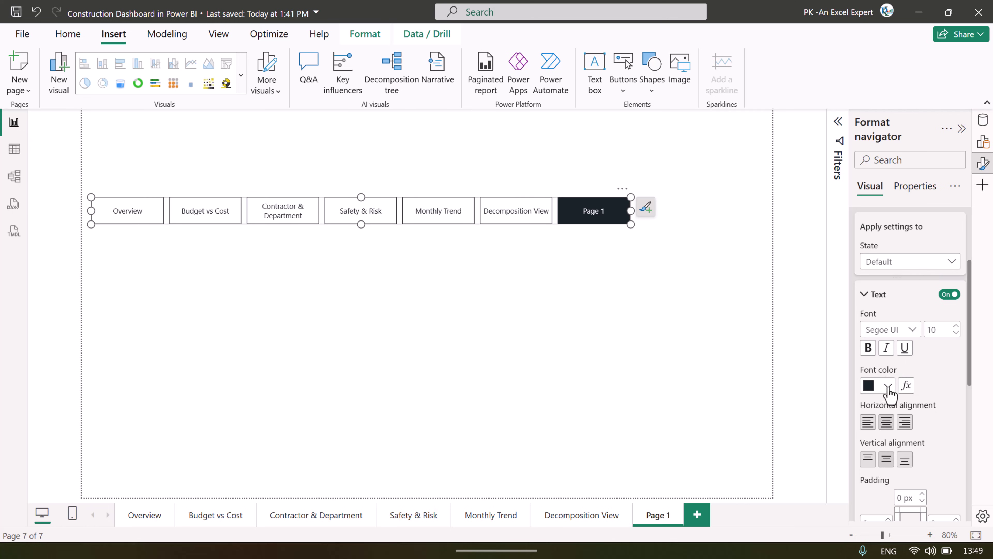
pyautogui.scroll(-5, 890, 391)
pyautogui.click(875, 380)
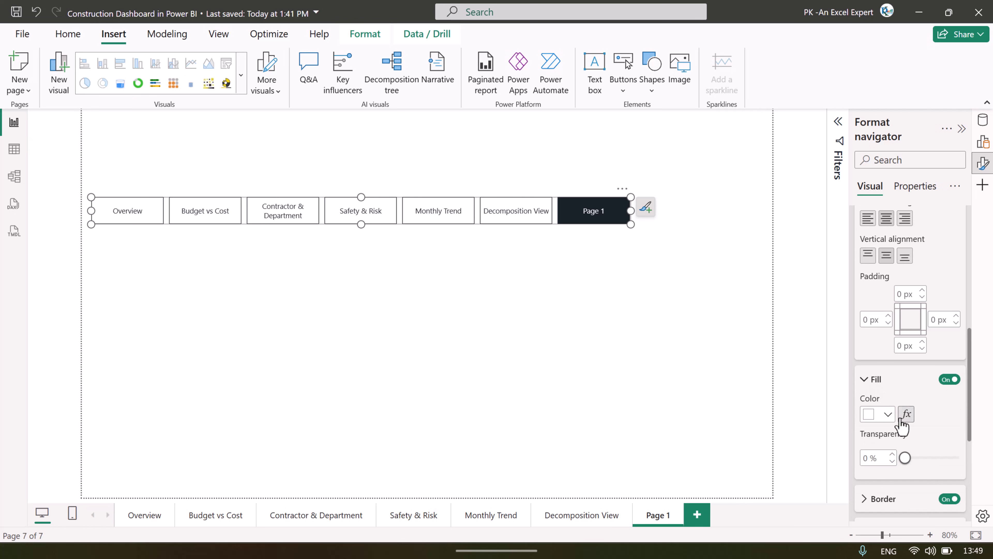
pyautogui.click(883, 414)
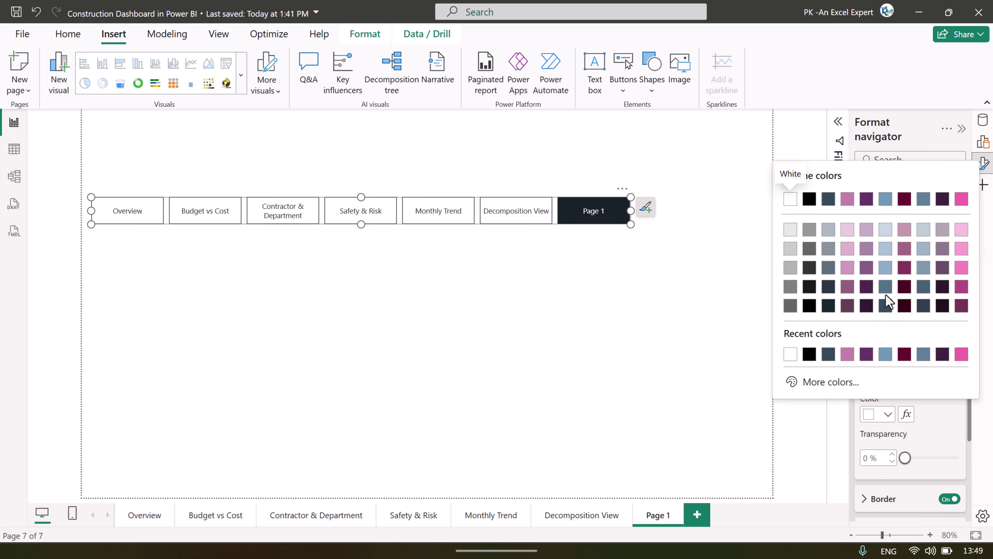
pyautogui.click(848, 269)
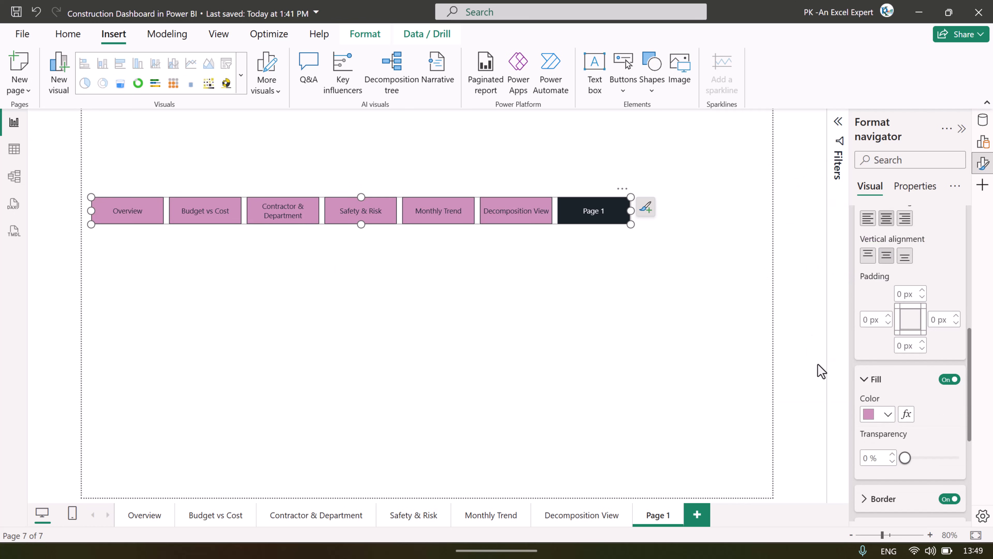
pyautogui.scroll(5, 916, 317)
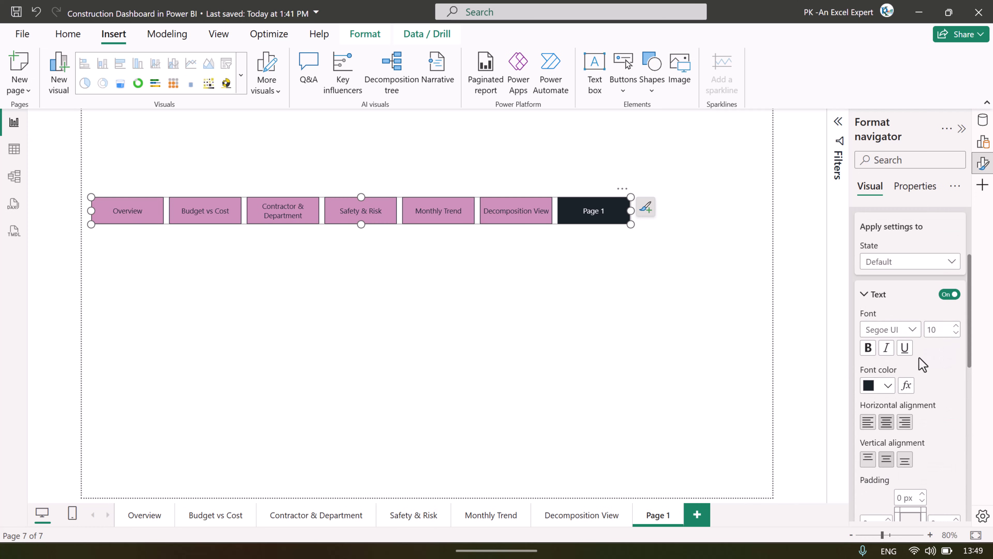
pyautogui.scroll(-7, 920, 364)
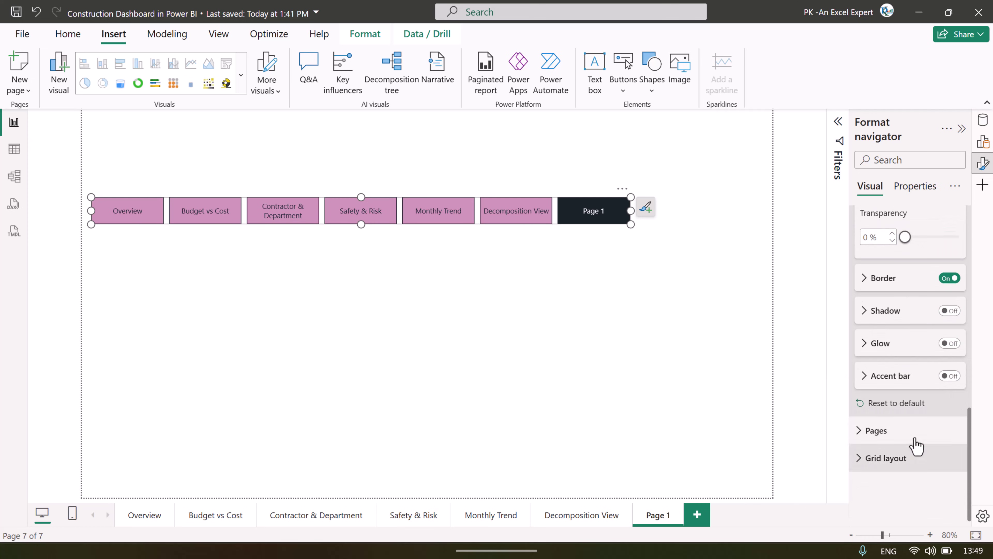
# Try vertical then grid orientation for the navigator, resizing it for each layout
pyautogui.click(900, 457)
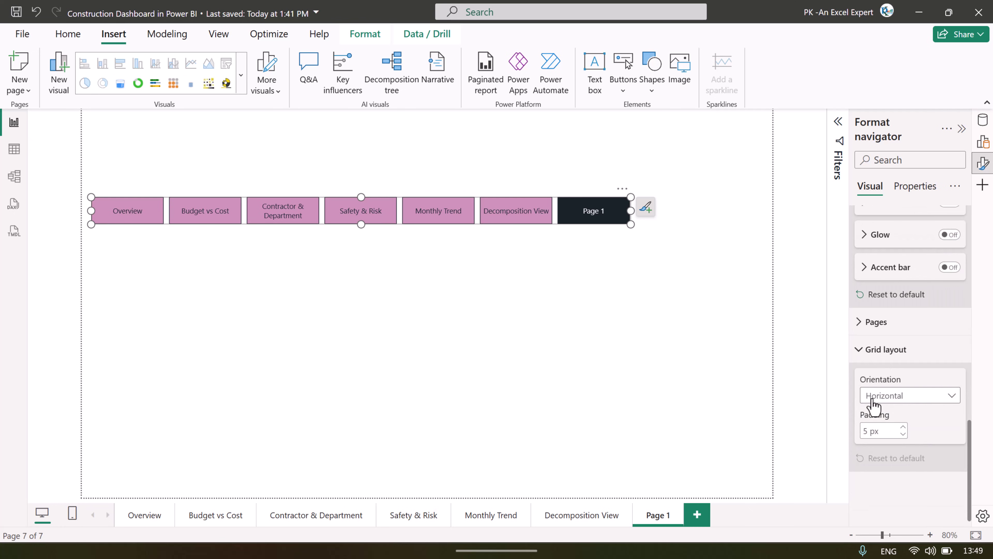
pyautogui.click(915, 397)
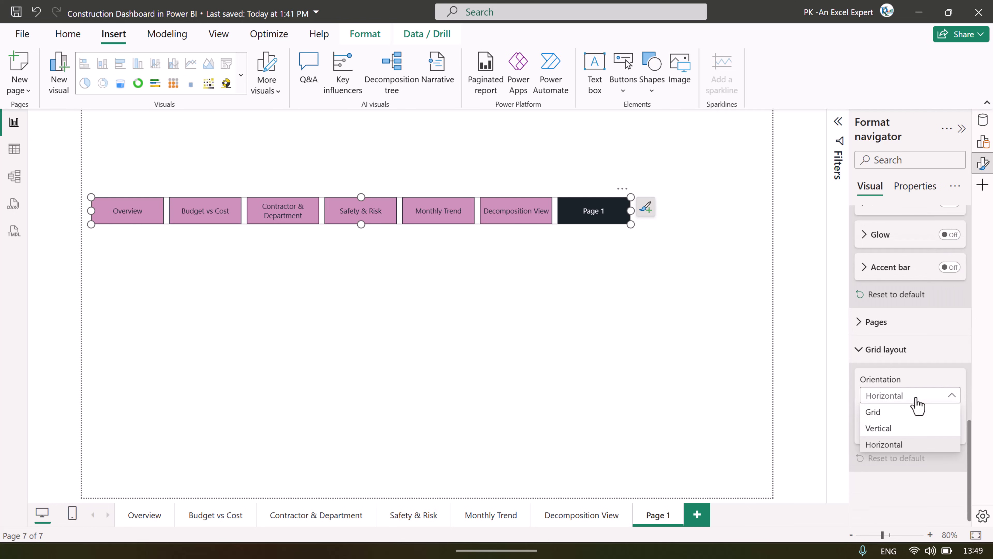
pyautogui.click(904, 429)
pyautogui.moveTo(630, 224); pyautogui.dragTo(292, 445)
pyautogui.click(255, 454)
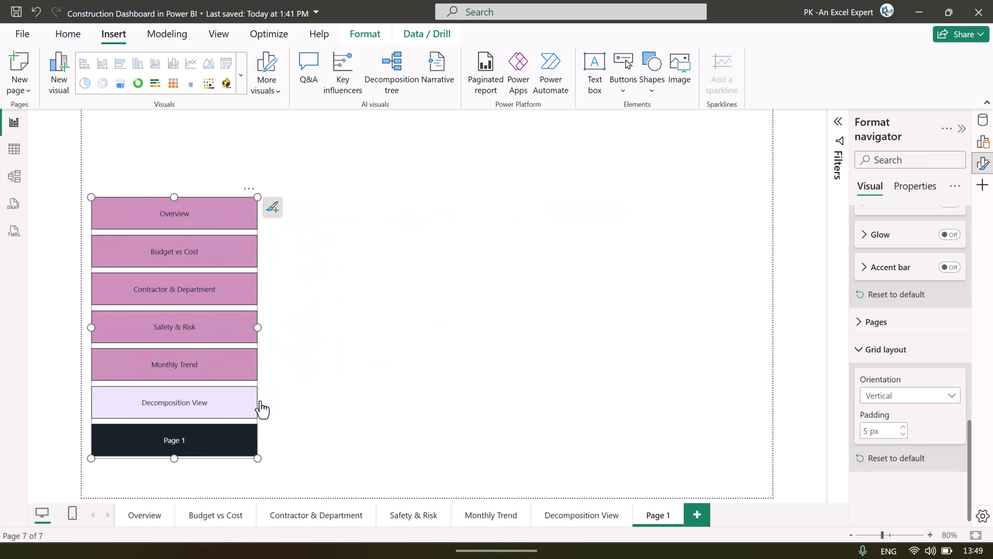
pyautogui.click(888, 397)
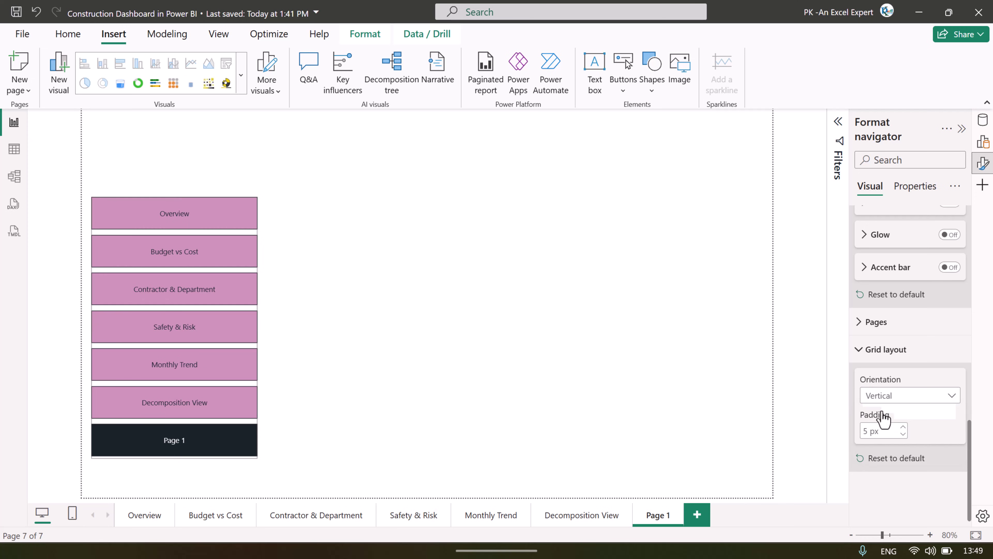
pyautogui.click(884, 411)
pyautogui.moveTo(257, 326); pyautogui.dragTo(524, 329)
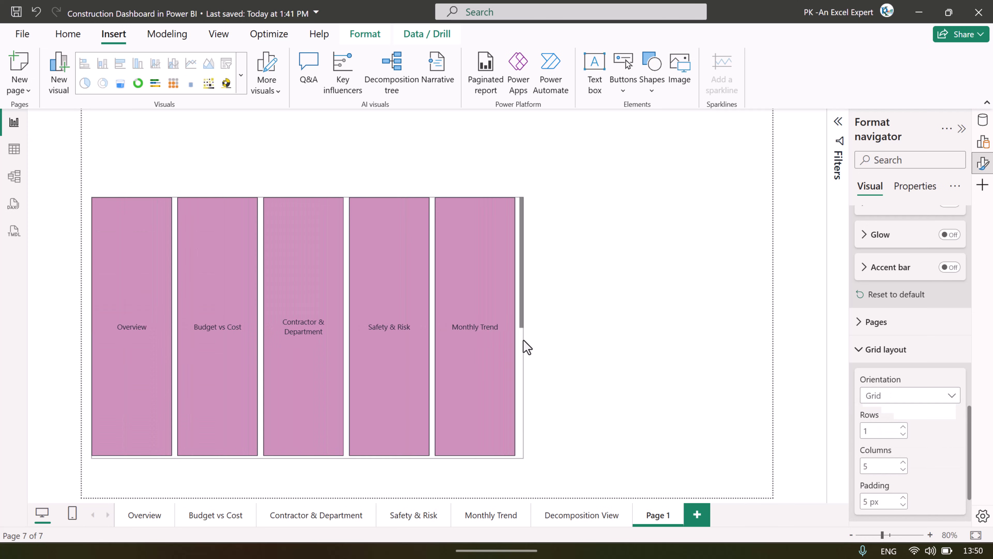
# Set the navigator grid to 2 rows by 3 columns
pyautogui.click(874, 430)
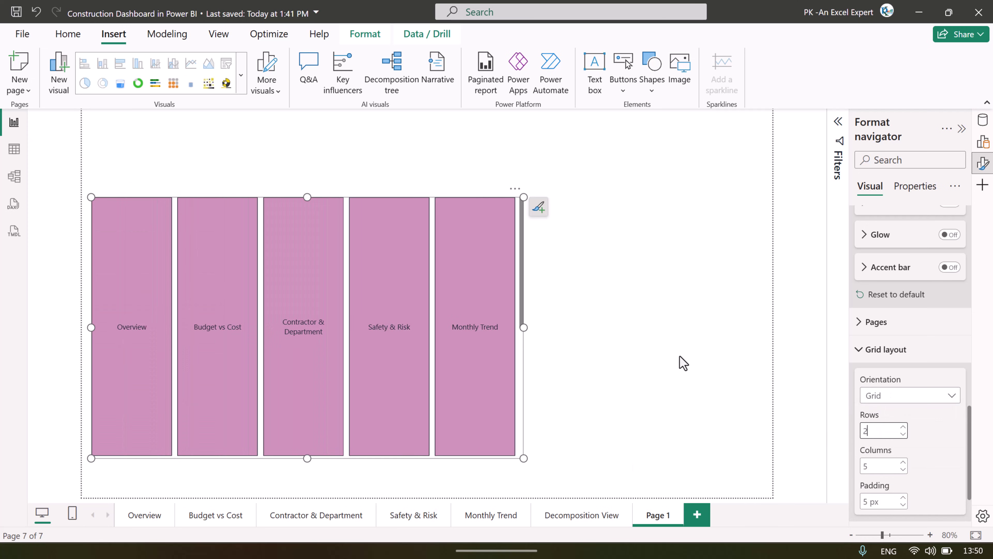
pyautogui.write('2')
pyautogui.click(725, 364)
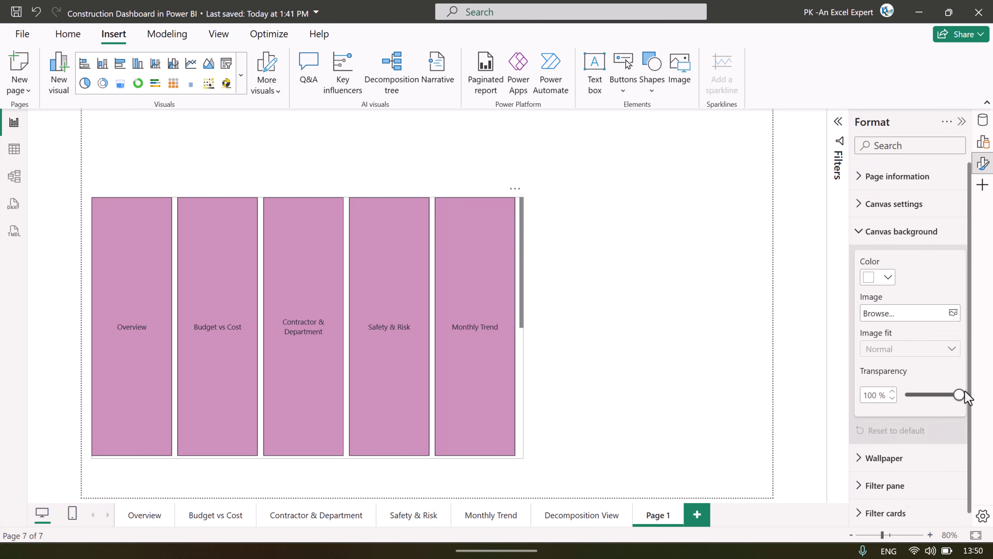
pyautogui.scroll(-10, 920, 415)
pyautogui.click(895, 446)
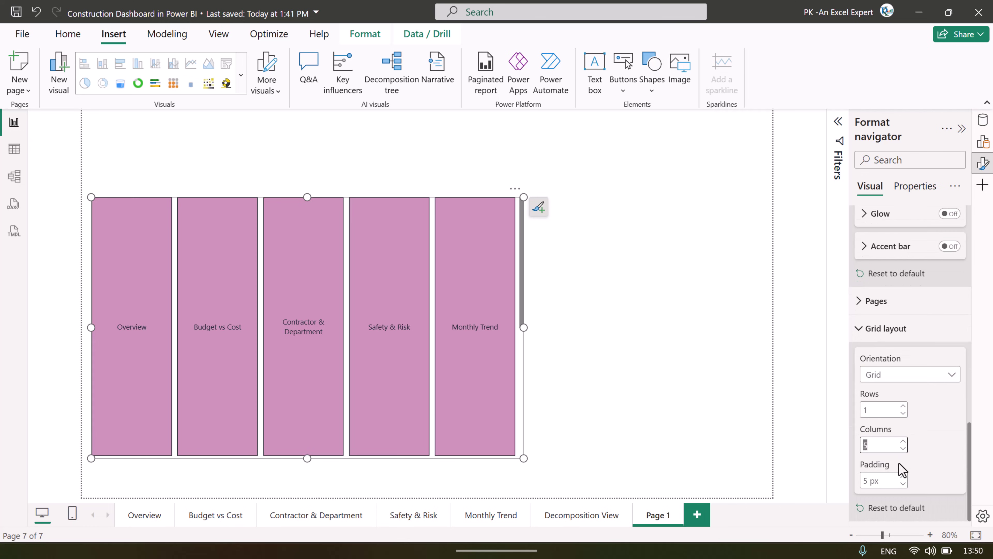
pyautogui.write('3')
pyautogui.click(879, 410)
pyautogui.write('2')
pyautogui.click(802, 406)
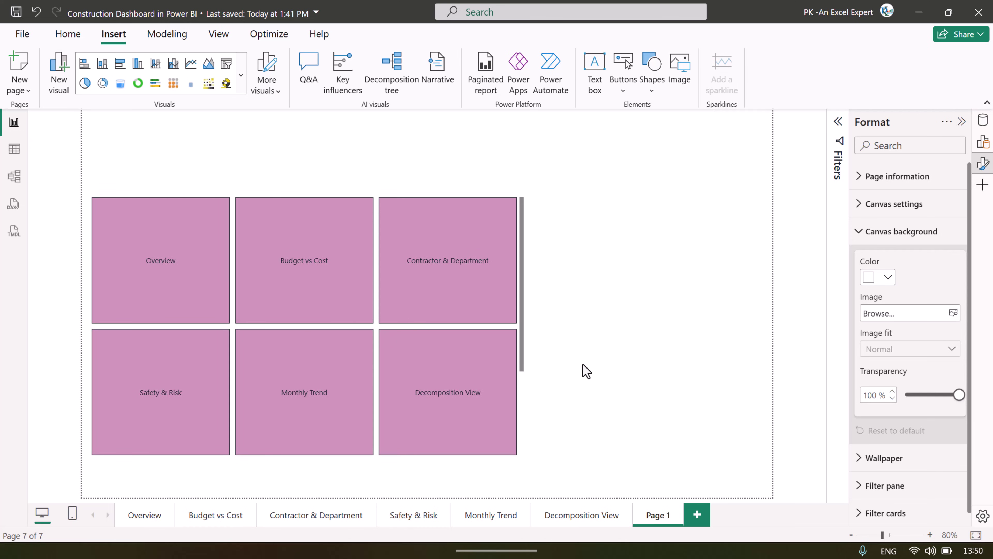
# Test jumping to Overview, then make the navigator a slim vertical column again
pyautogui.click(190, 449)
pyautogui.keyDown('ctrl'); pyautogui.click(189, 264); pyautogui.keyUp('ctrl')
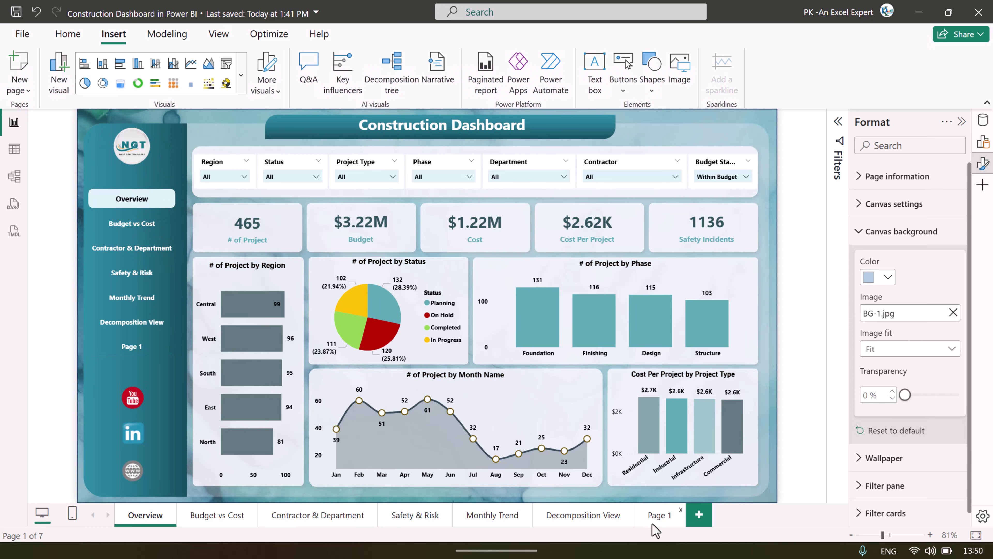
pyautogui.click(654, 516)
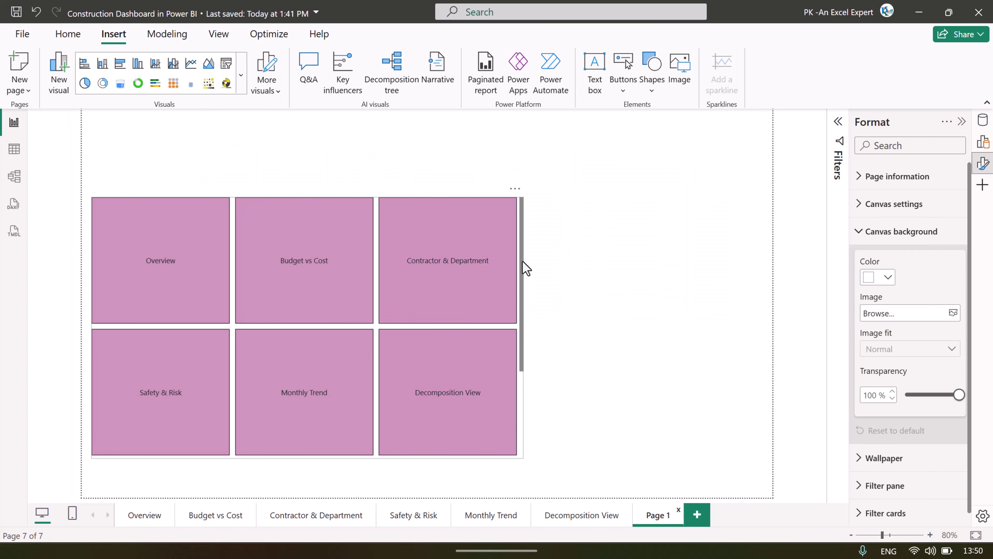
pyautogui.click(523, 263)
pyautogui.scroll(-10, 899, 387)
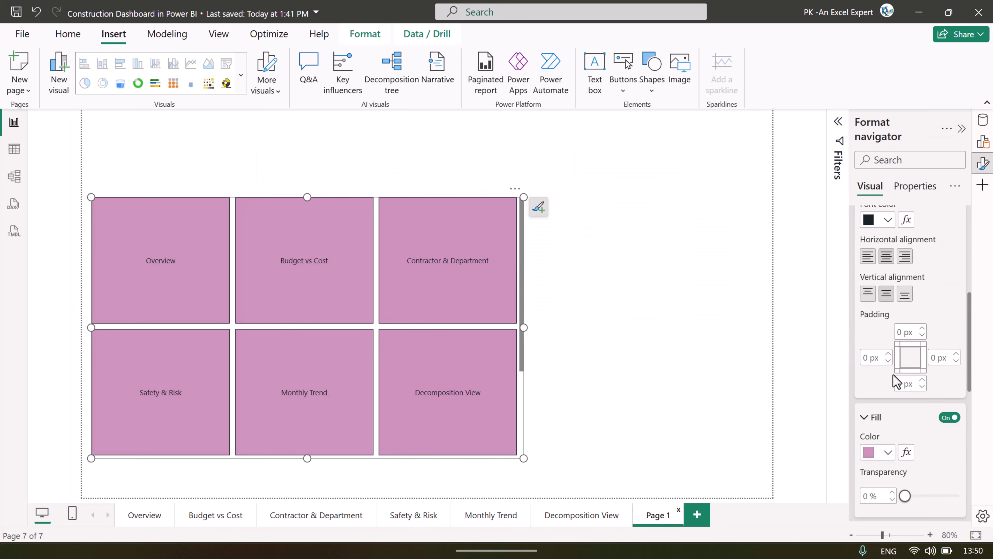
pyautogui.click(911, 376)
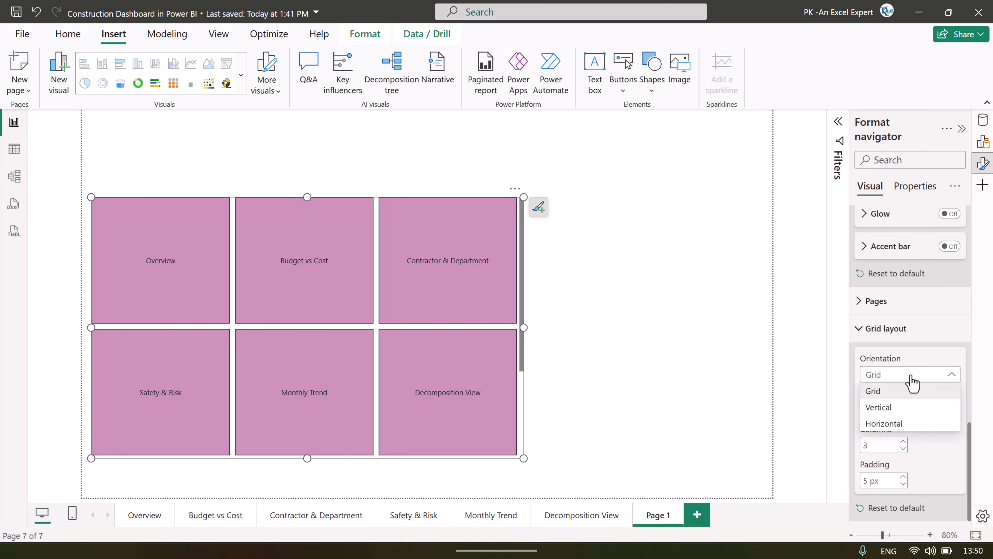
pyautogui.click(901, 409)
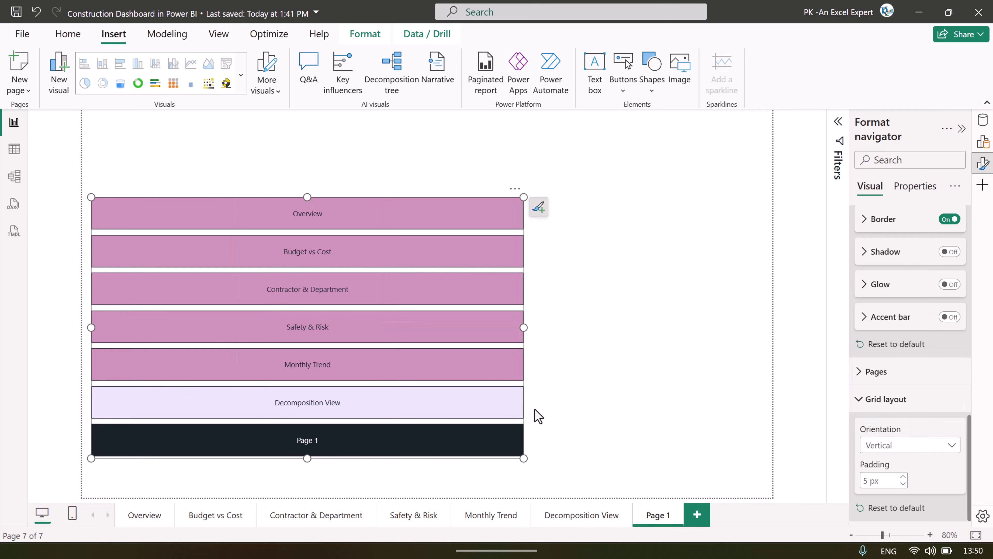
pyautogui.moveTo(525, 328); pyautogui.dragTo(189, 329)
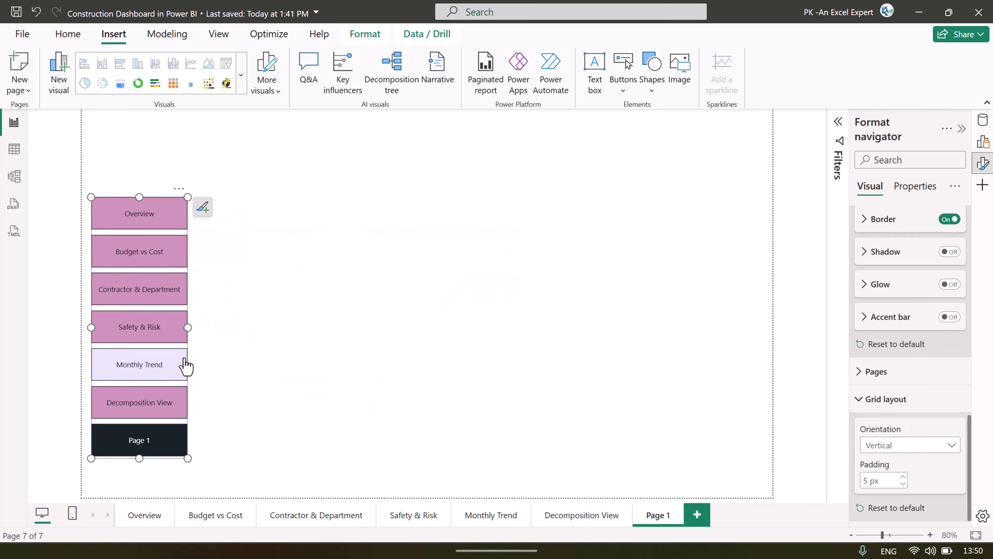
pyautogui.click(256, 430)
# Select and copy the background images folder's full path in File Explorer
pyautogui.moveTo(347, 544)
pyautogui.click(470, 432)
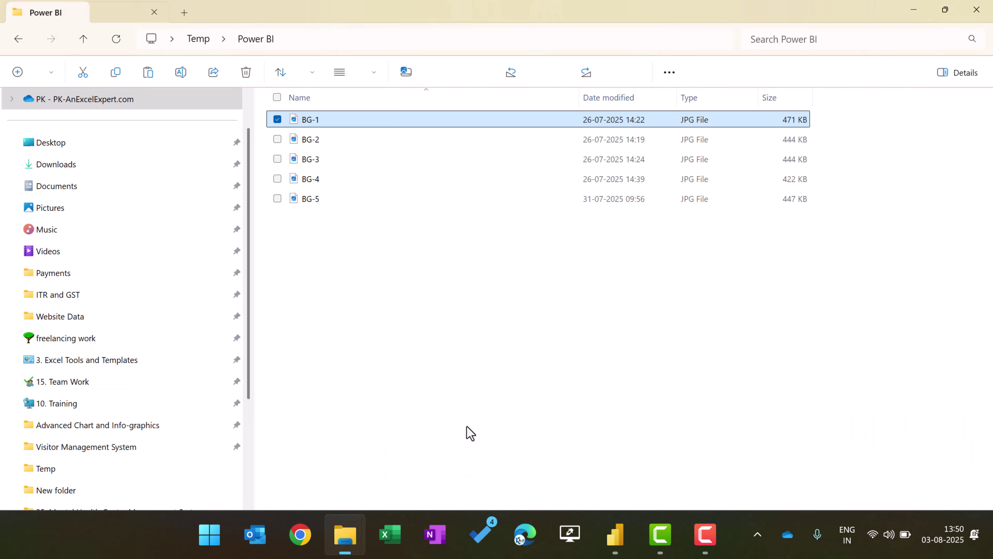
pyautogui.click(520, 38)
pyautogui.hotkey('ctrl', 'c')
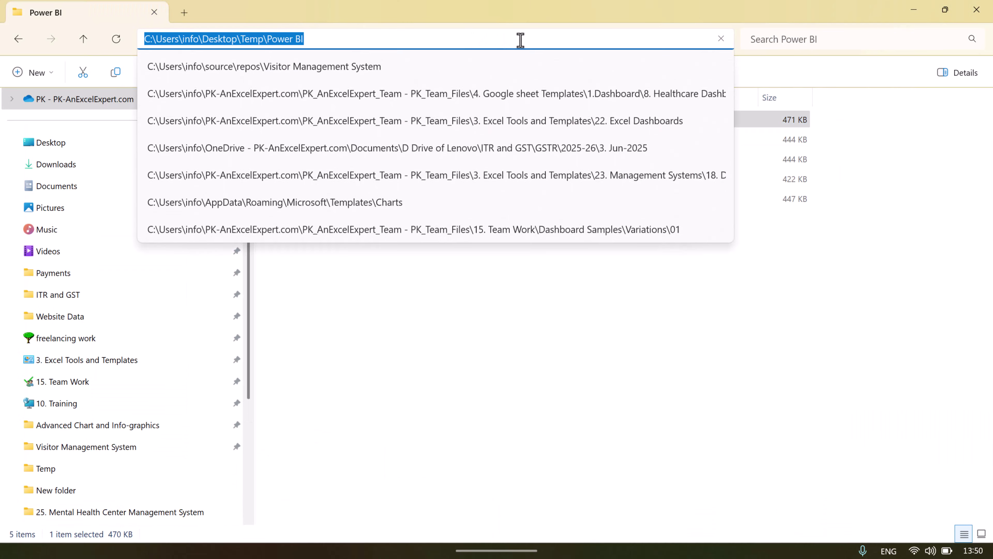
pyautogui.click(945, 9)
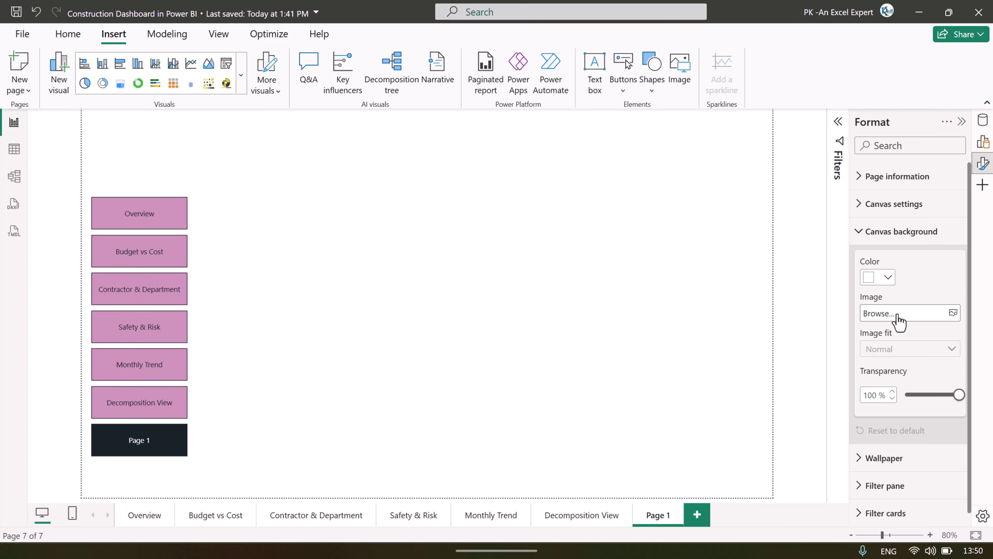
# Load BG-1.jpg from the pasted folder path as background, with Fit and 0% transparency
pyautogui.hotkey('ctrl', 'v')
pyautogui.hotkey('ctrl', 'a')
pyautogui.press('Escape')
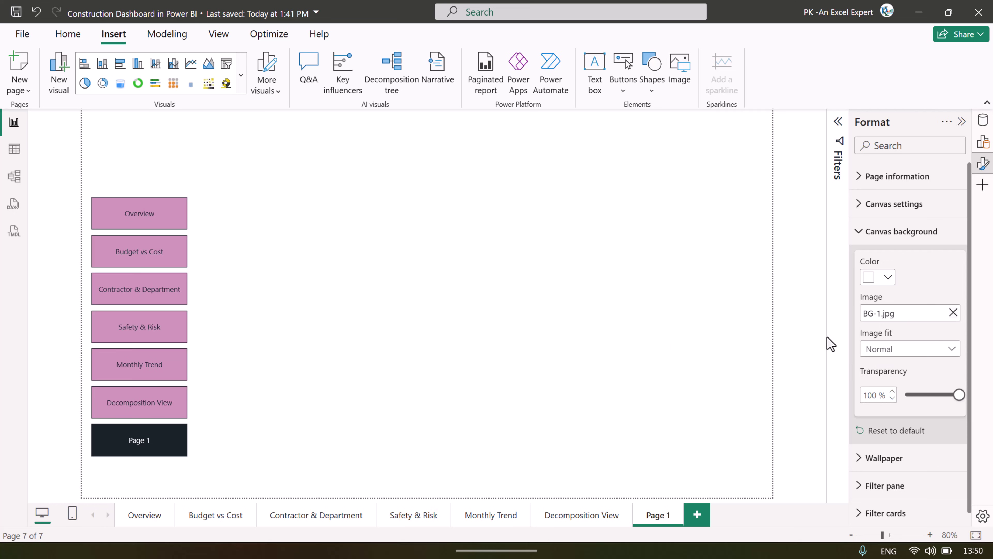
pyautogui.click(919, 347)
pyautogui.click(885, 383)
pyautogui.moveTo(960, 395); pyautogui.dragTo(880, 396)
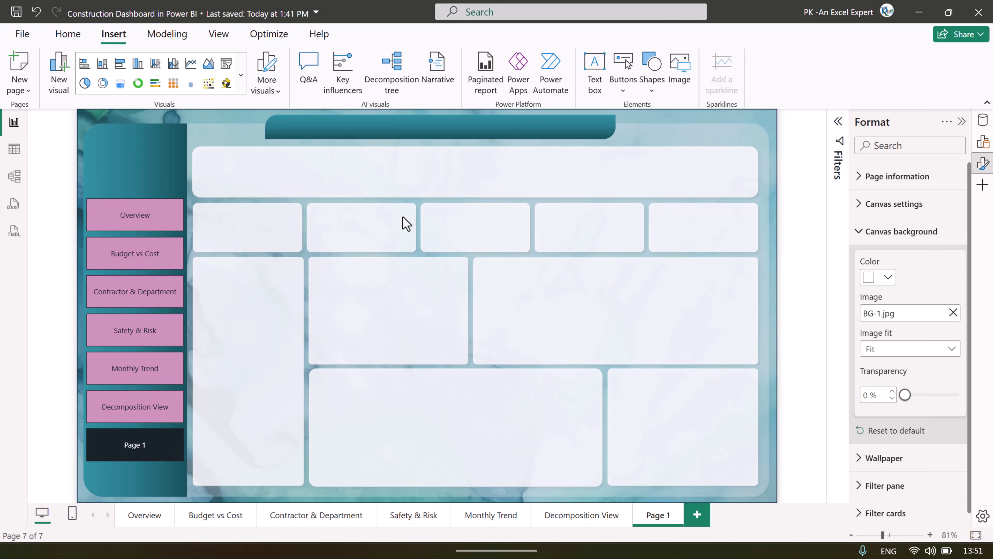
# Look at the Overview page for reference, then return to Page 1
pyautogui.click(164, 197)
pyautogui.click(137, 518)
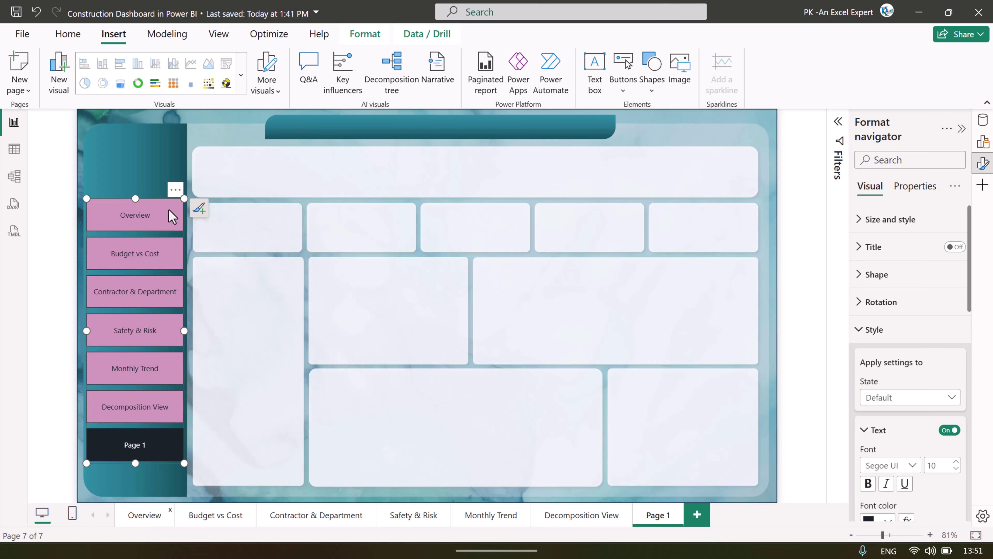
pyautogui.click(126, 520)
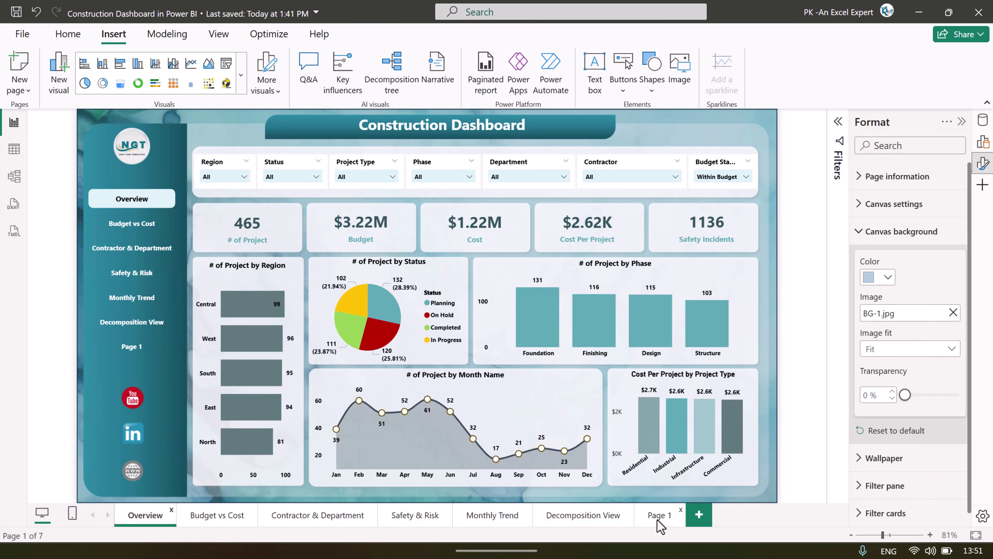
pyautogui.click(660, 517)
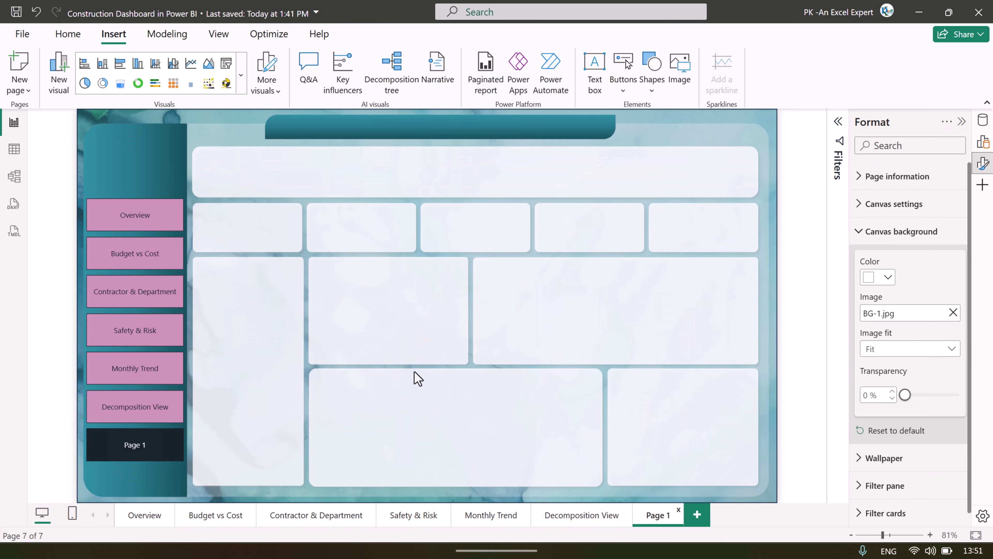
# Change the navigator button shape from Pill to Rounded Rectangle
pyautogui.click(171, 206)
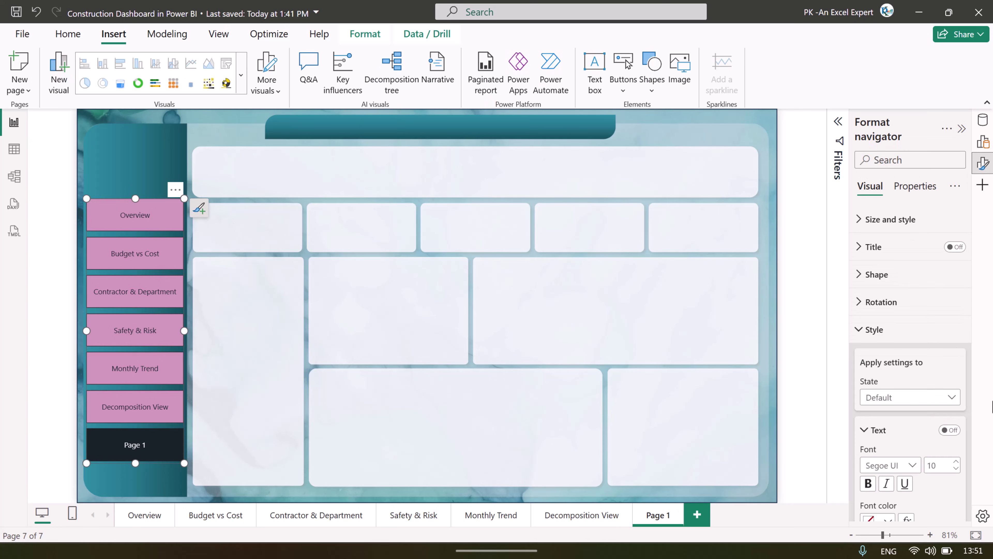
pyautogui.click(885, 276)
pyautogui.click(915, 345)
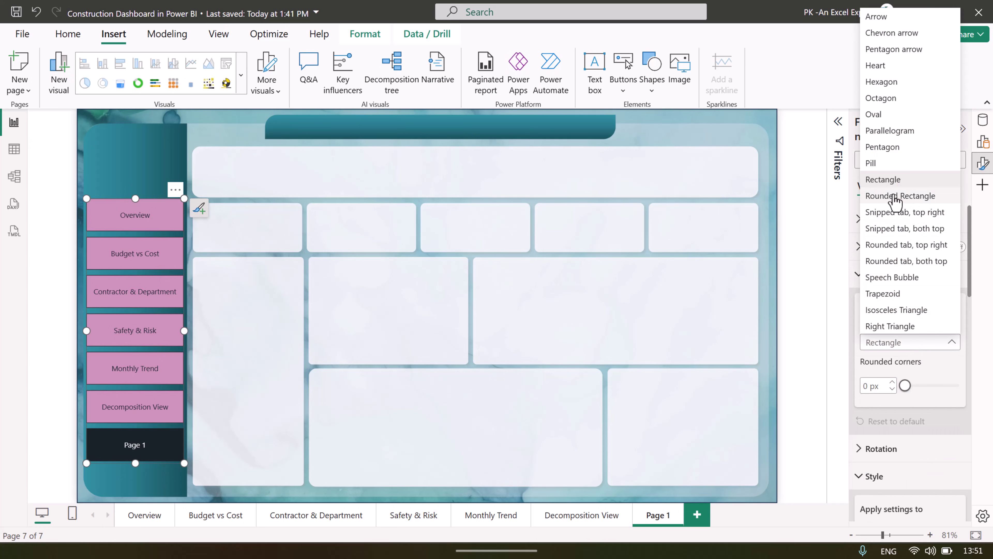
pyautogui.click(876, 163)
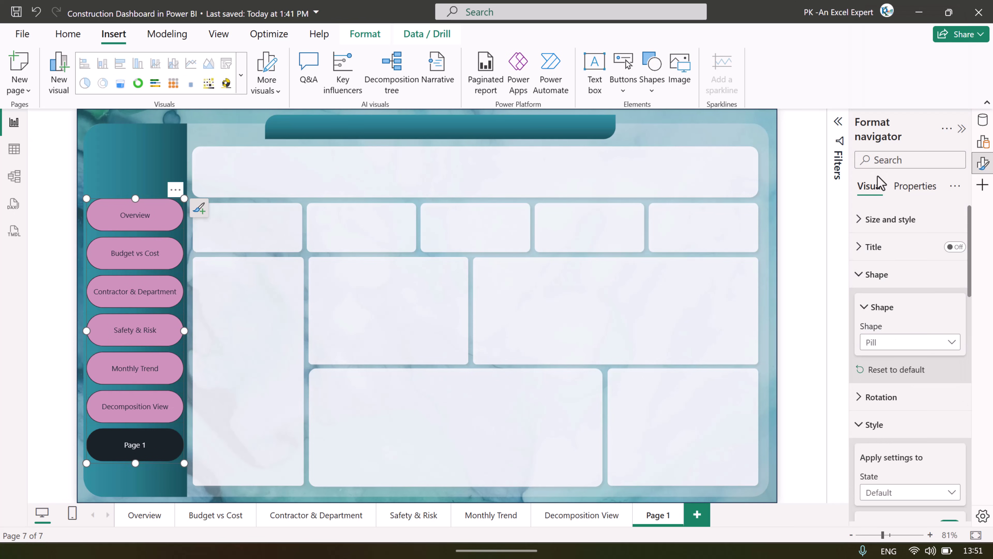
pyautogui.click(913, 343)
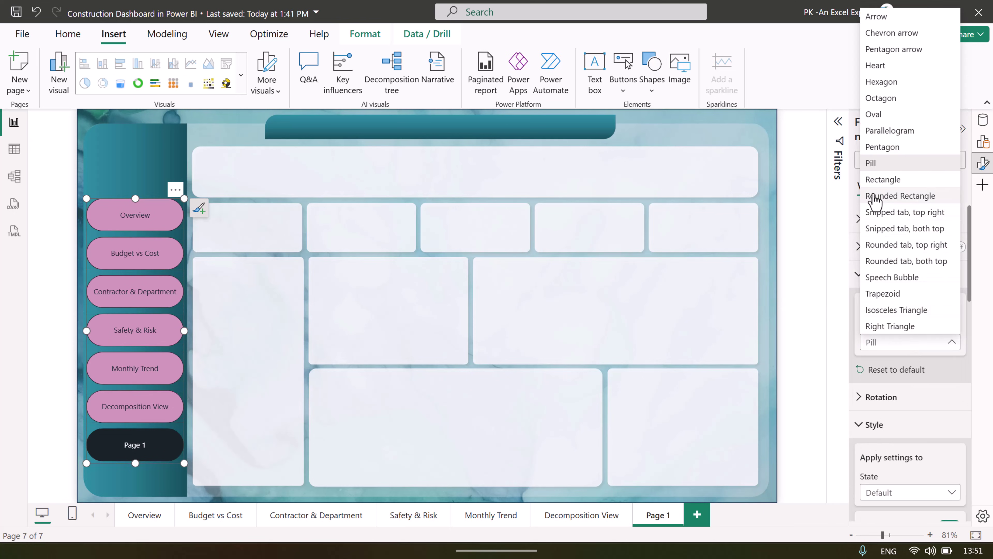
pyautogui.click(907, 196)
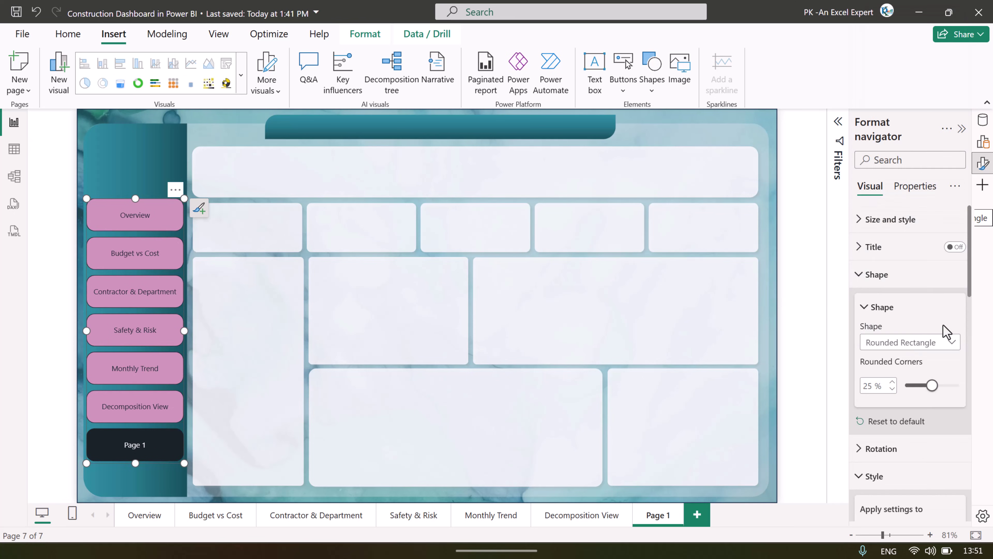
pyautogui.click(880, 278)
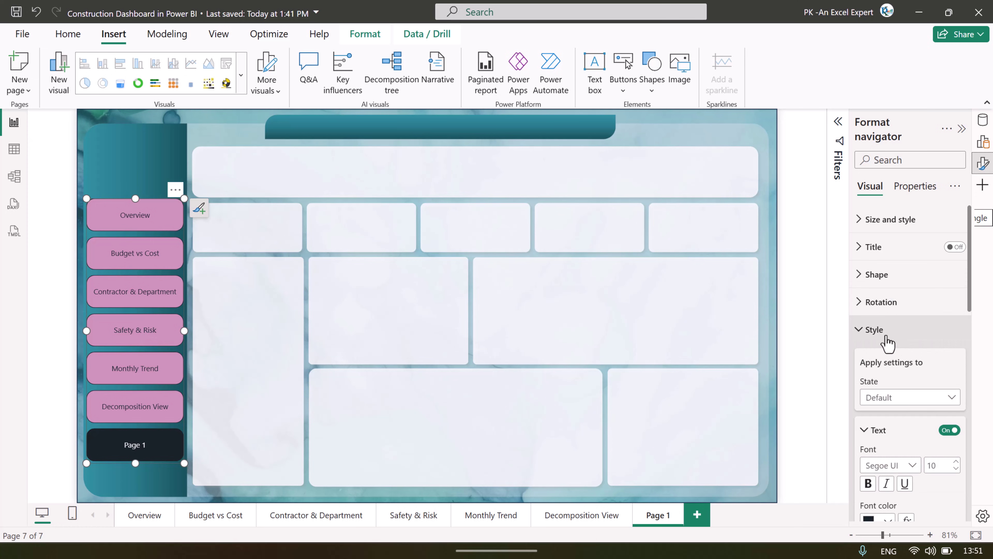
# Make the button labels white and the button fill 100% transparent
pyautogui.scroll(-5, 908, 418)
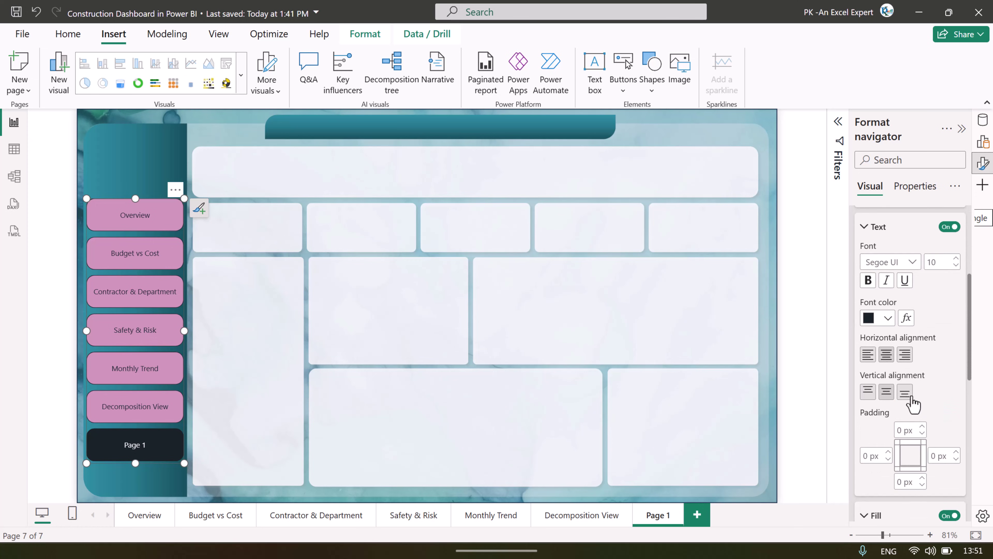
pyautogui.click(888, 318)
pyautogui.click(790, 102)
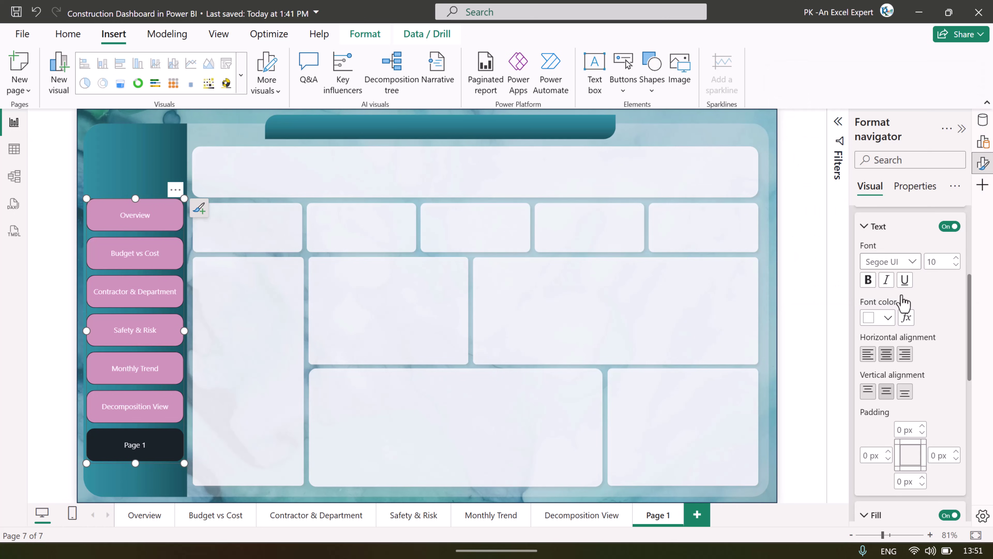
pyautogui.scroll(-5, 912, 371)
pyautogui.click(887, 279)
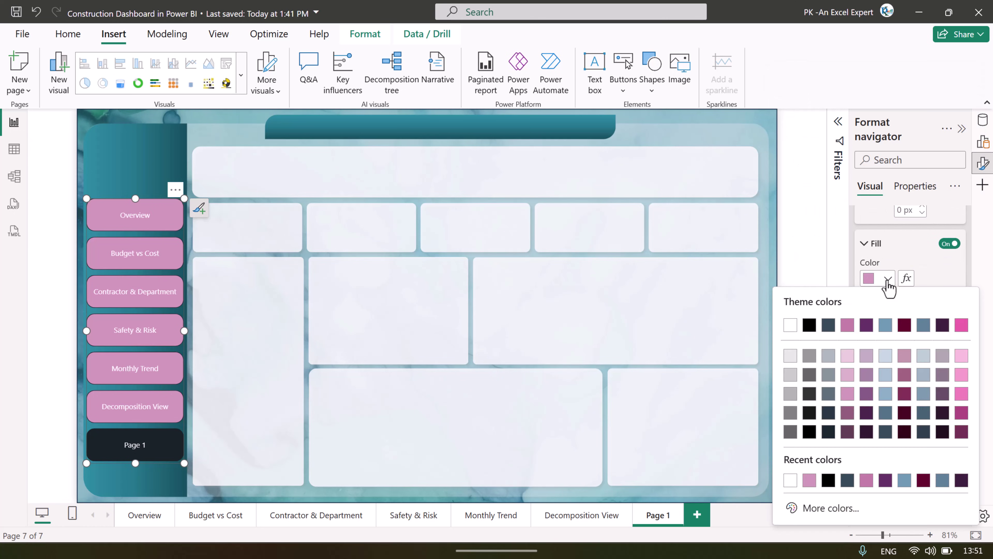
pyautogui.click(888, 279)
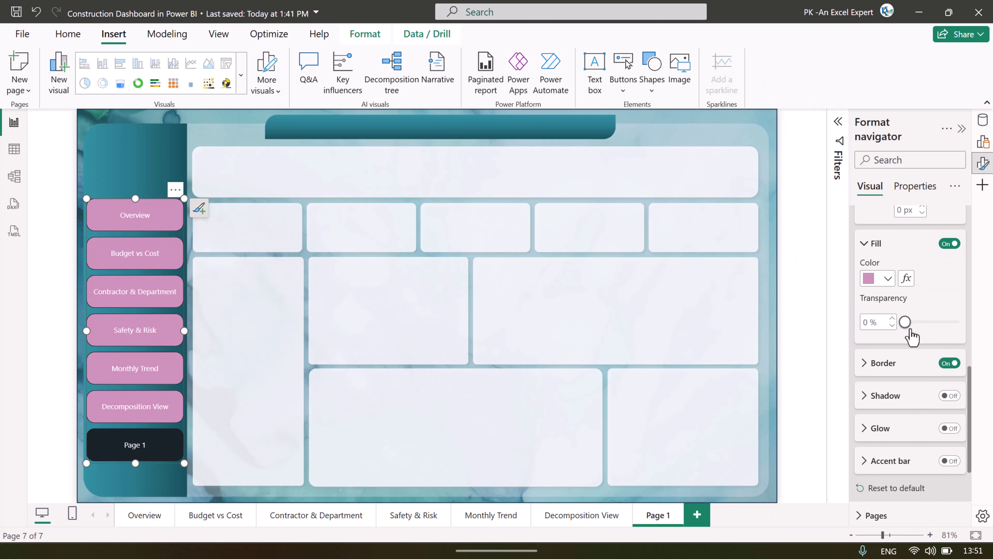
pyautogui.moveTo(906, 324); pyautogui.dragTo(977, 330)
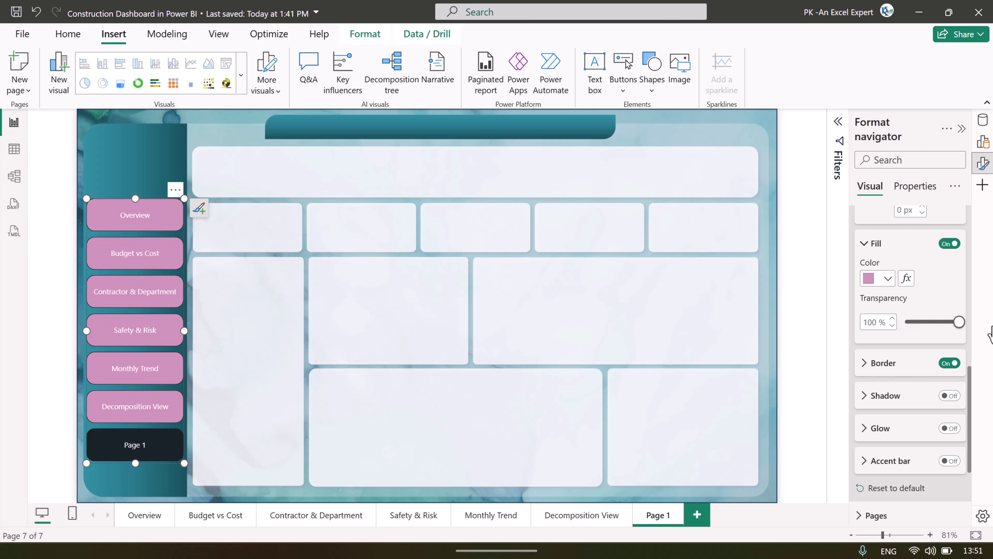
# Reduce the label font size to 8 and switch Apply settings to the Selected state
pyautogui.scroll(8, 973, 307)
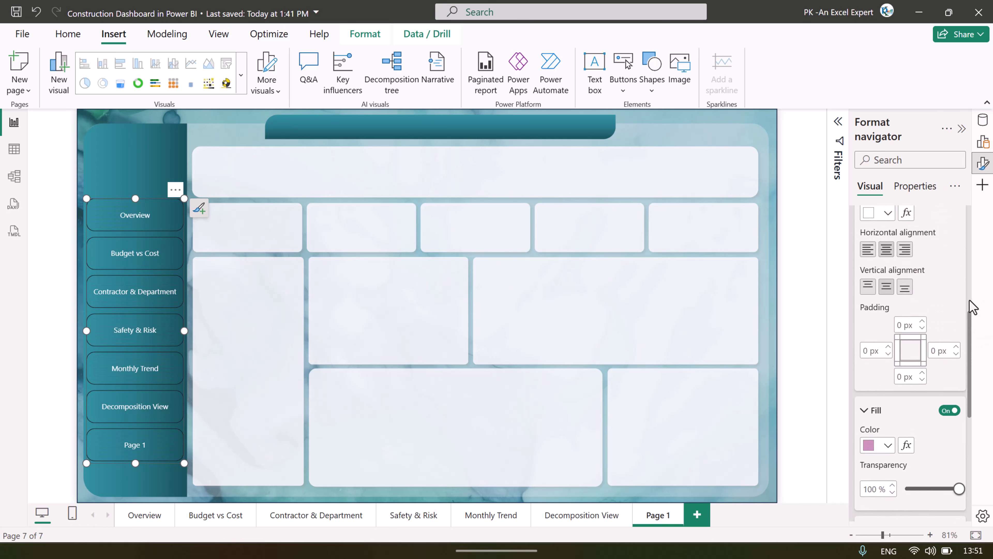
pyautogui.click(956, 320)
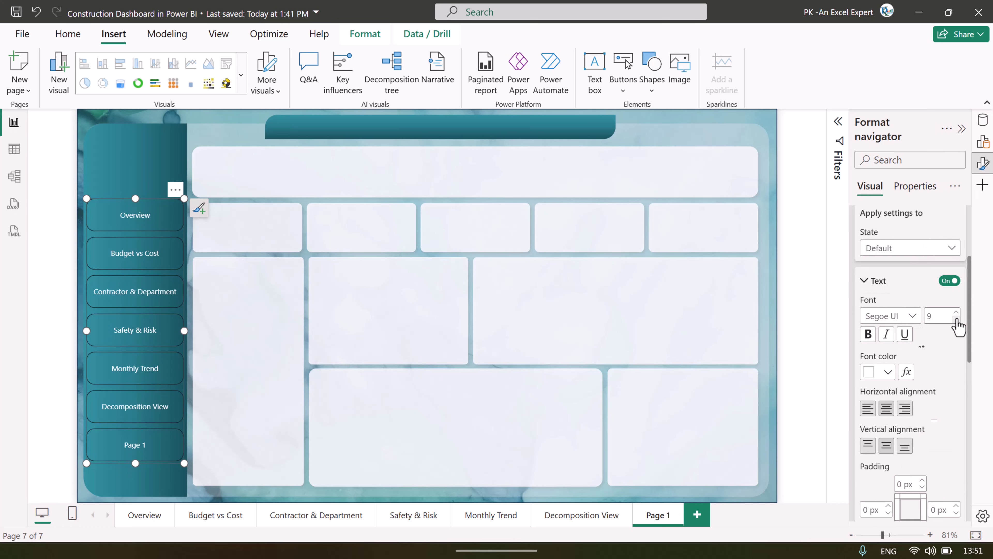
pyautogui.click(956, 320)
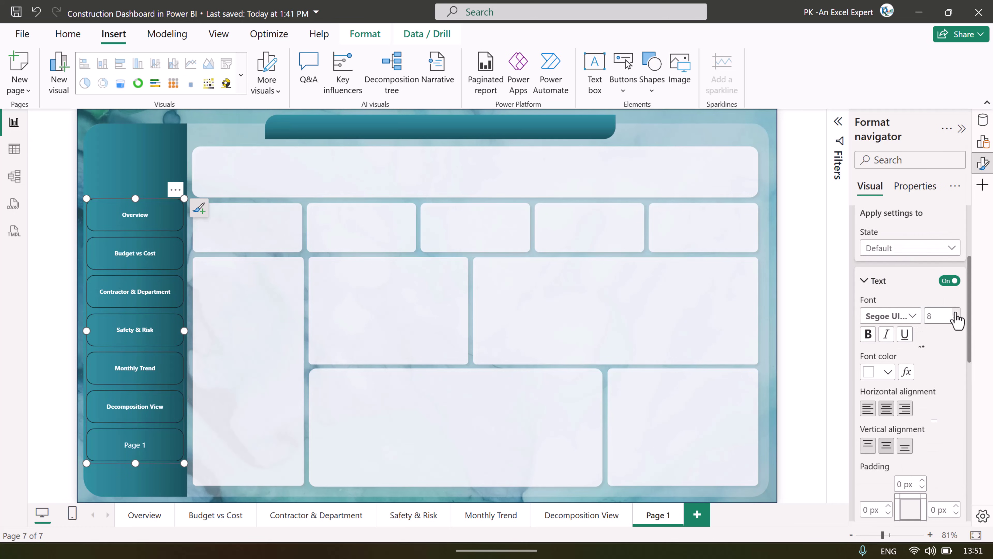
pyautogui.click(908, 259)
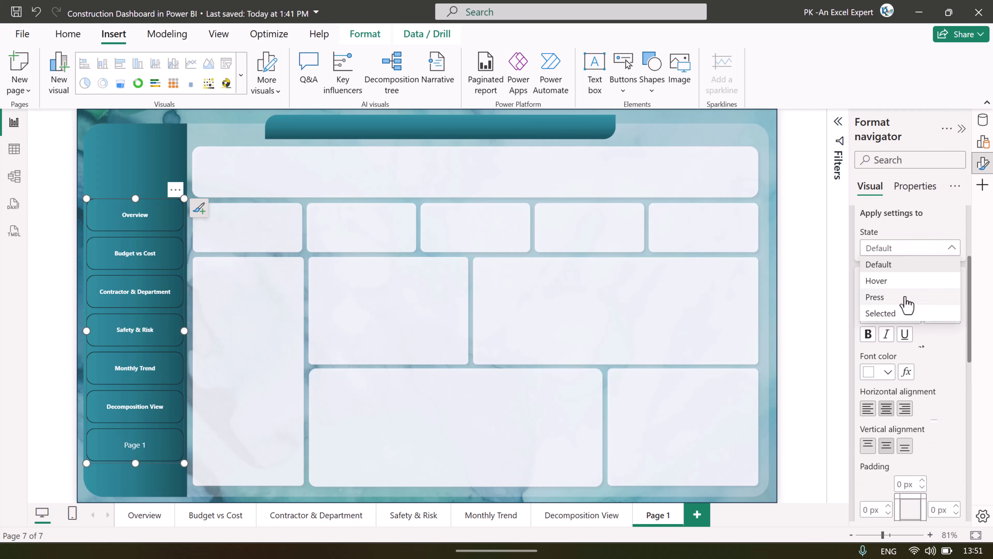
pyautogui.click(902, 315)
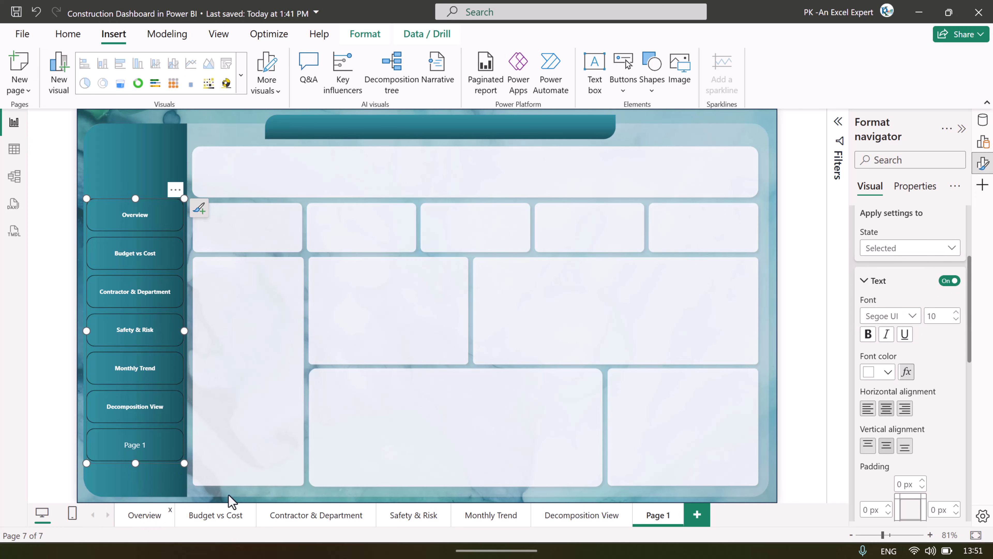
# Compare with Overview, then make the Selected-state button label black
pyautogui.click(156, 516)
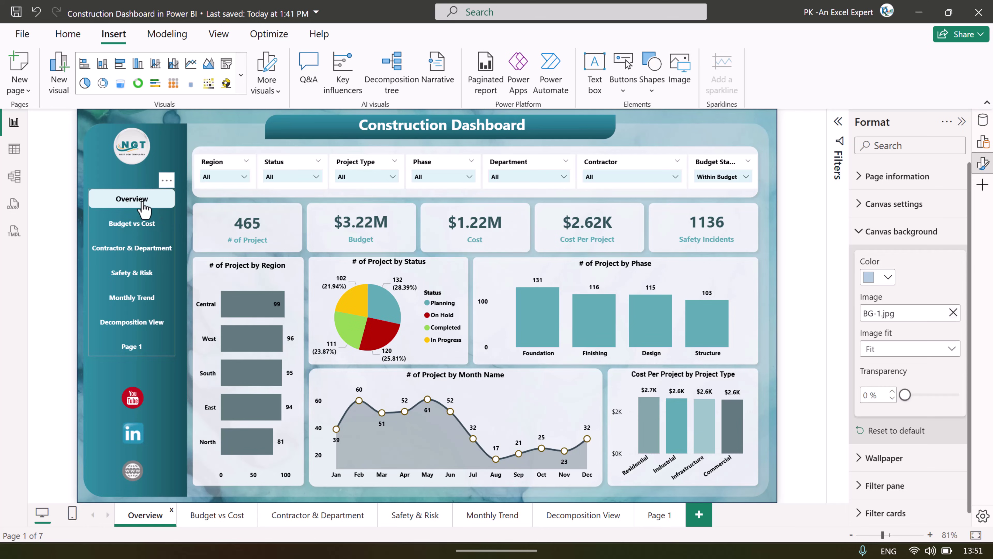
pyautogui.click(660, 516)
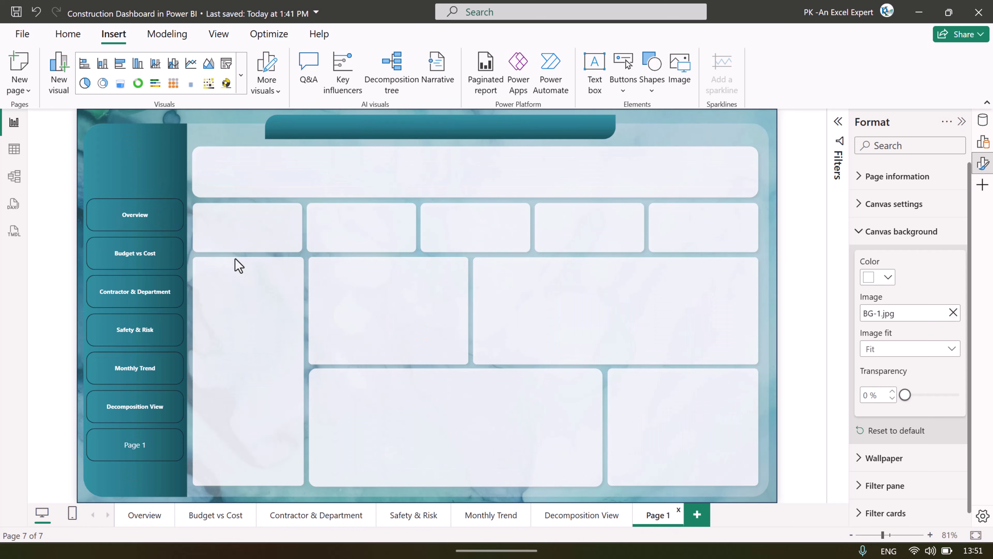
pyautogui.click(166, 210)
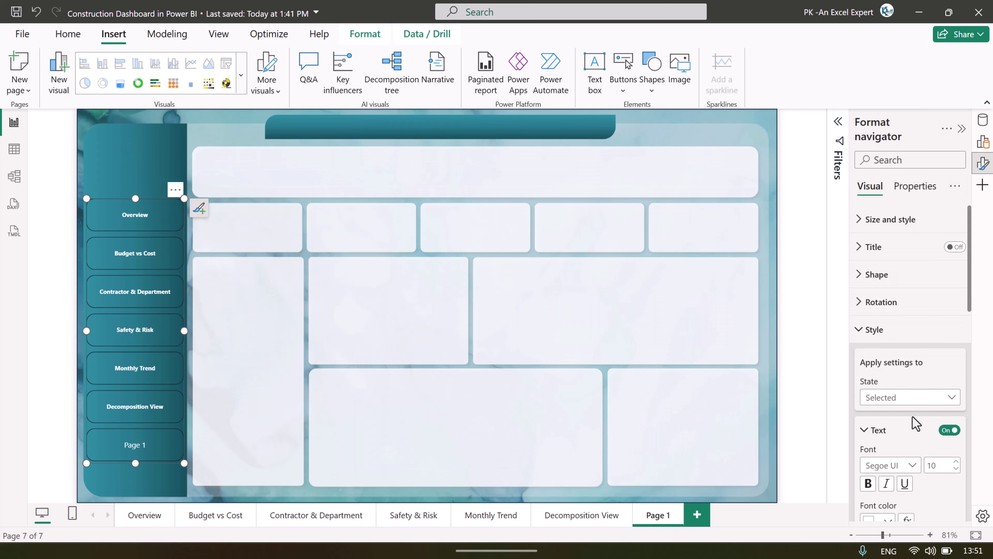
pyautogui.scroll(-5, 921, 420)
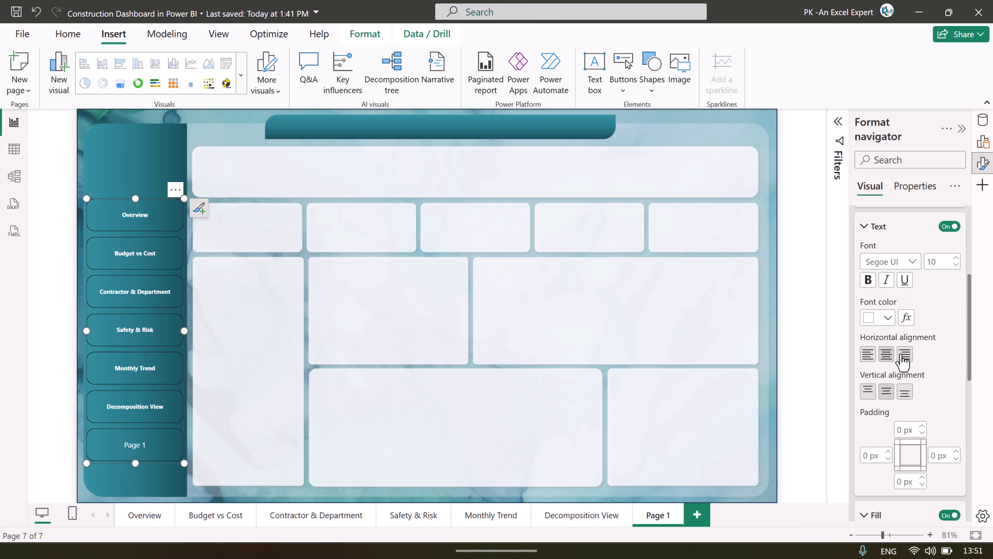
pyautogui.click(887, 317)
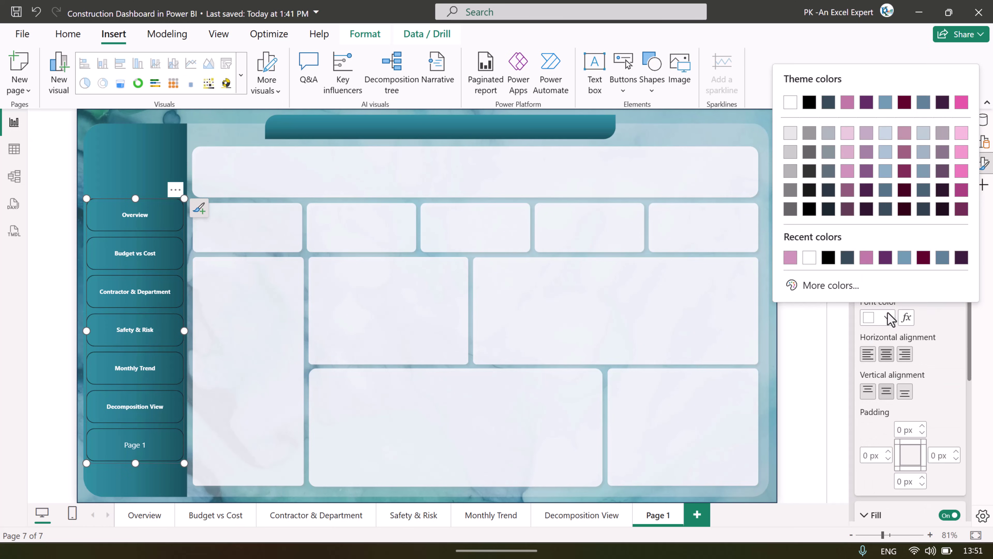
pyautogui.click(809, 103)
# Fill the Selected-state button with custom light cyan #CFF6FF at 0% transparency
pyautogui.scroll(-5, 937, 319)
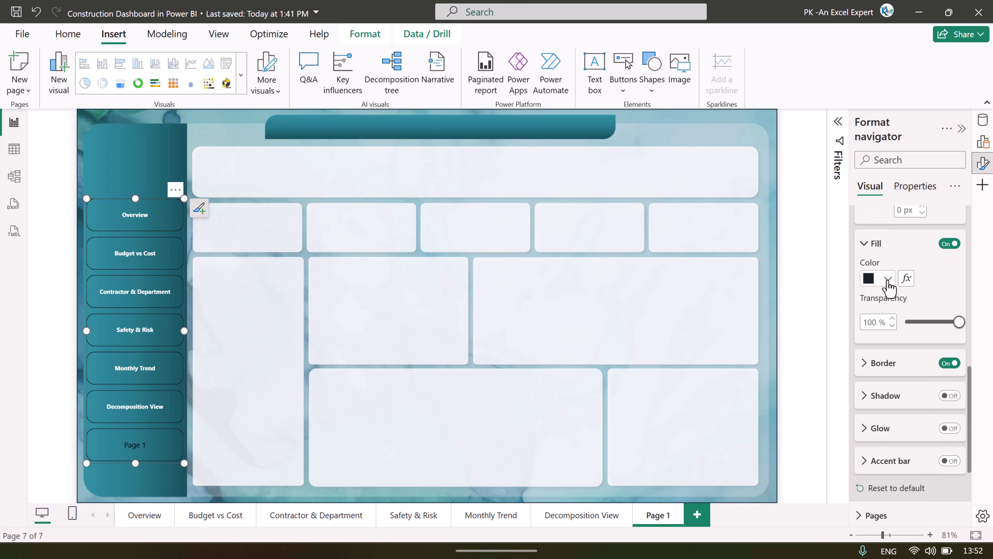
pyautogui.click(888, 279)
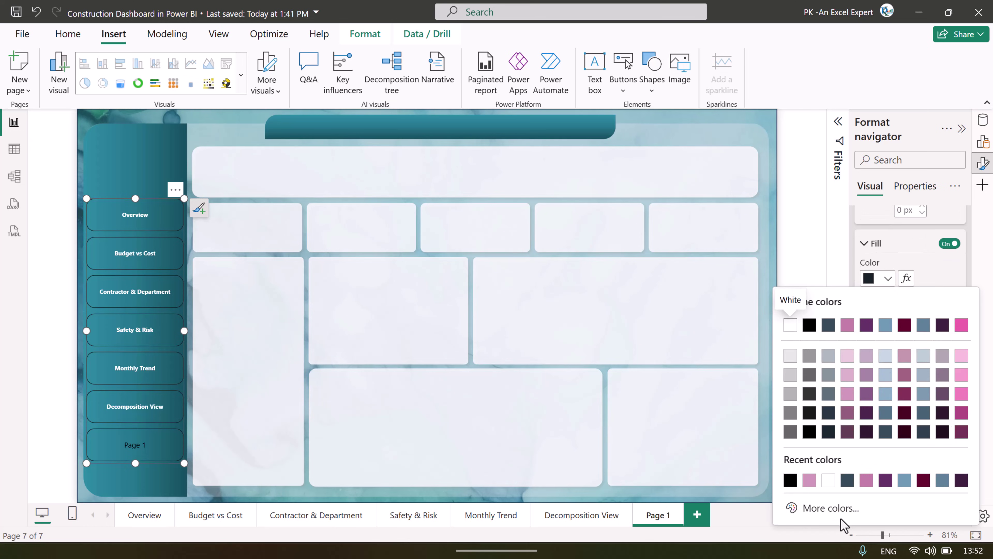
pyautogui.click(836, 508)
pyautogui.click(874, 464)
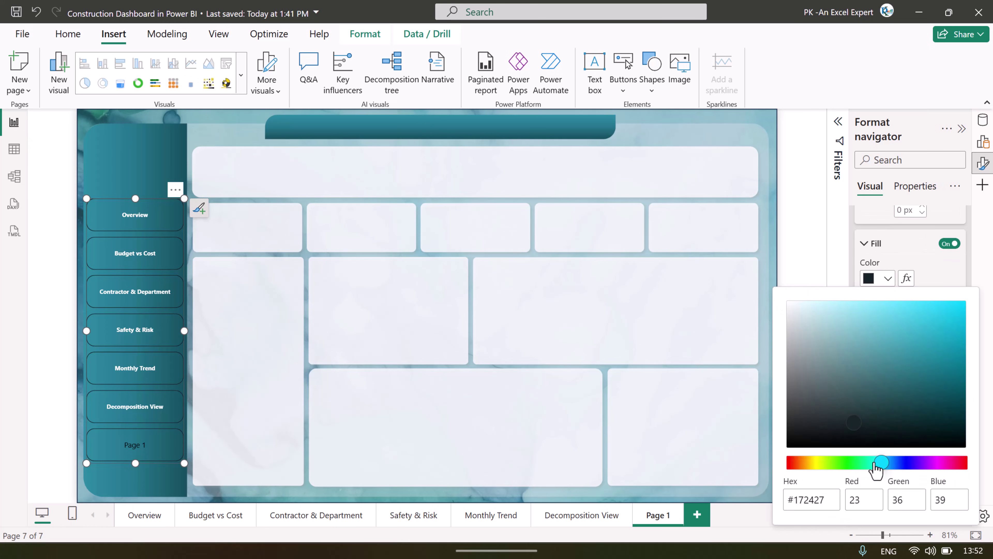
pyautogui.moveTo(847, 313); pyautogui.dragTo(818, 299)
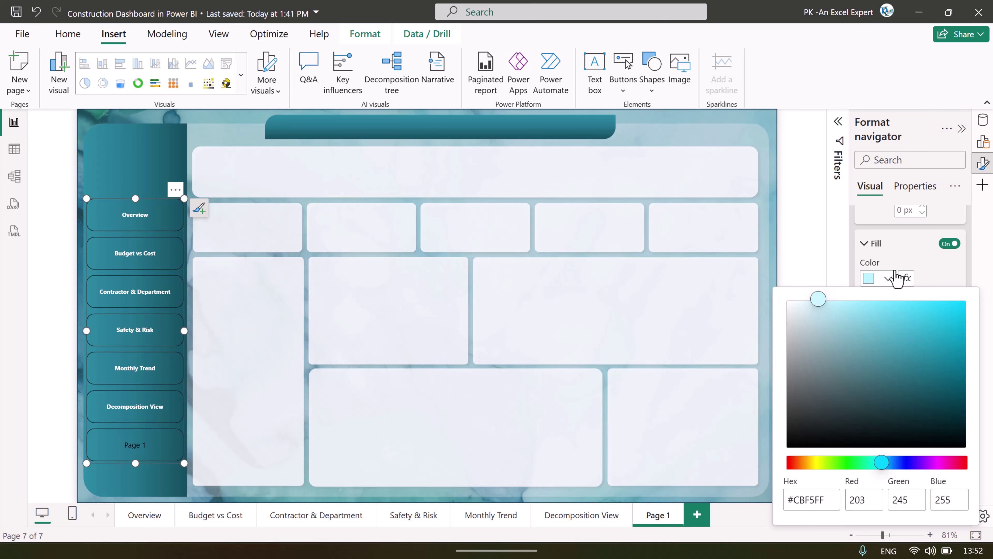
pyautogui.click(913, 254)
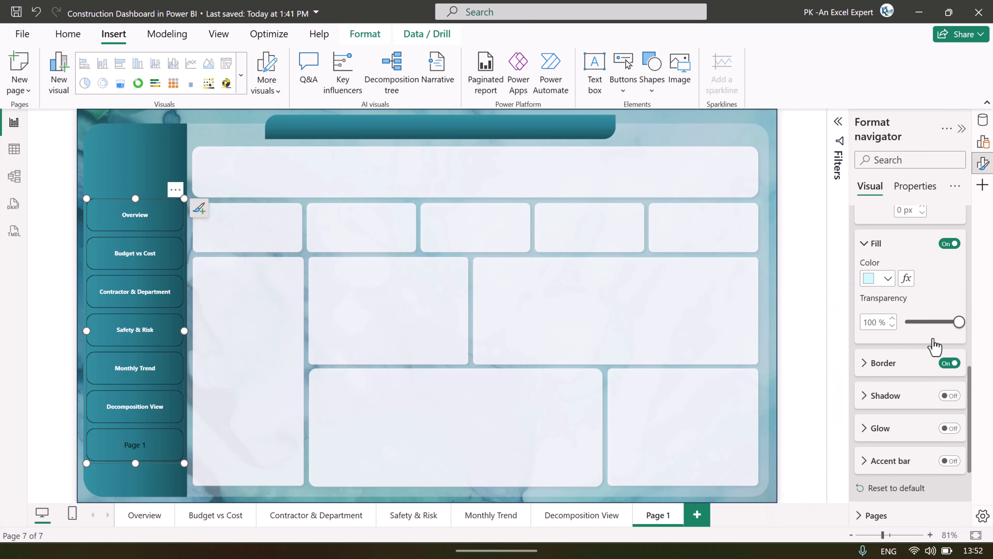
pyautogui.moveTo(959, 325); pyautogui.dragTo(817, 327)
pyautogui.click(715, 262)
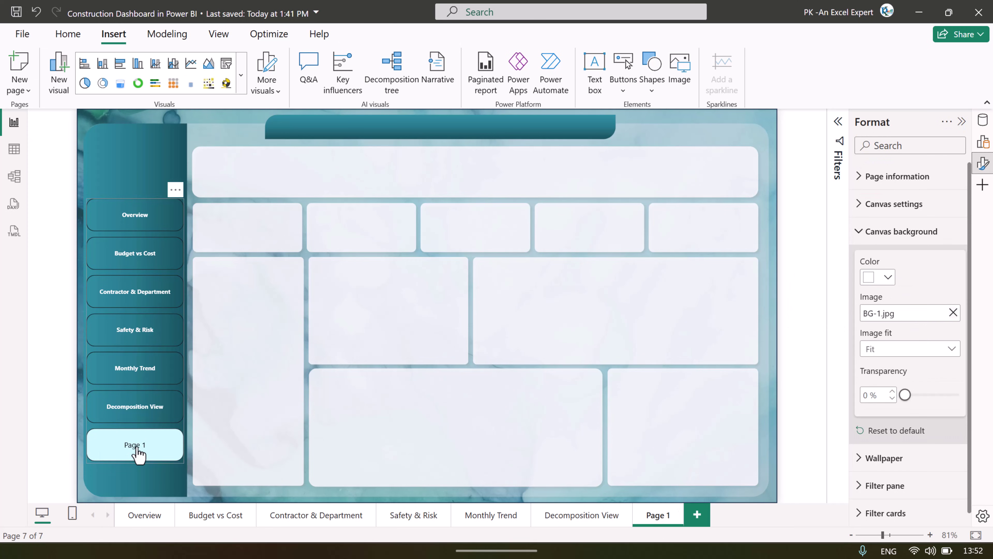
# Test navigation to Decomposition View, then shorten the navigator column on Page 1
pyautogui.keyDown('ctrl'); pyautogui.click(161, 413); pyautogui.keyUp('ctrl')
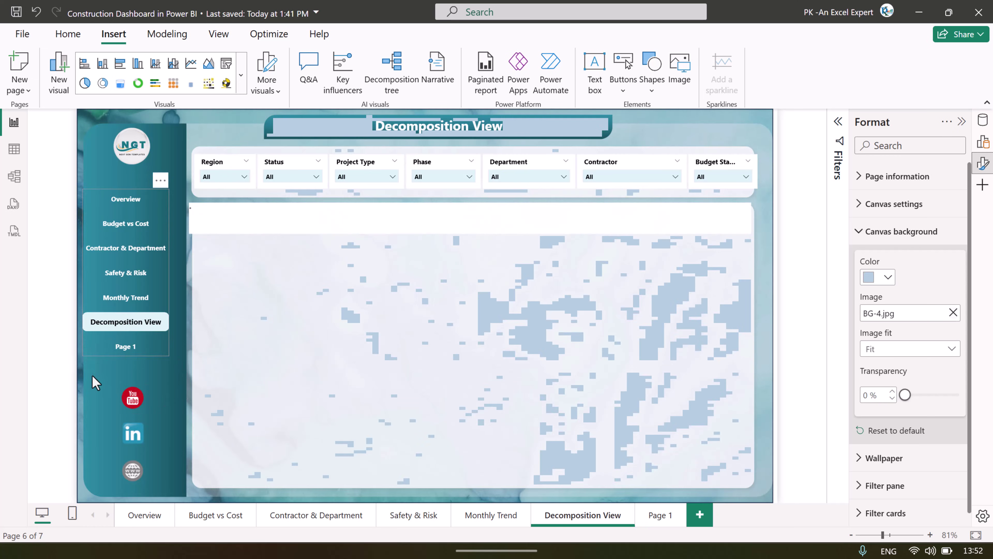
pyautogui.click(661, 515)
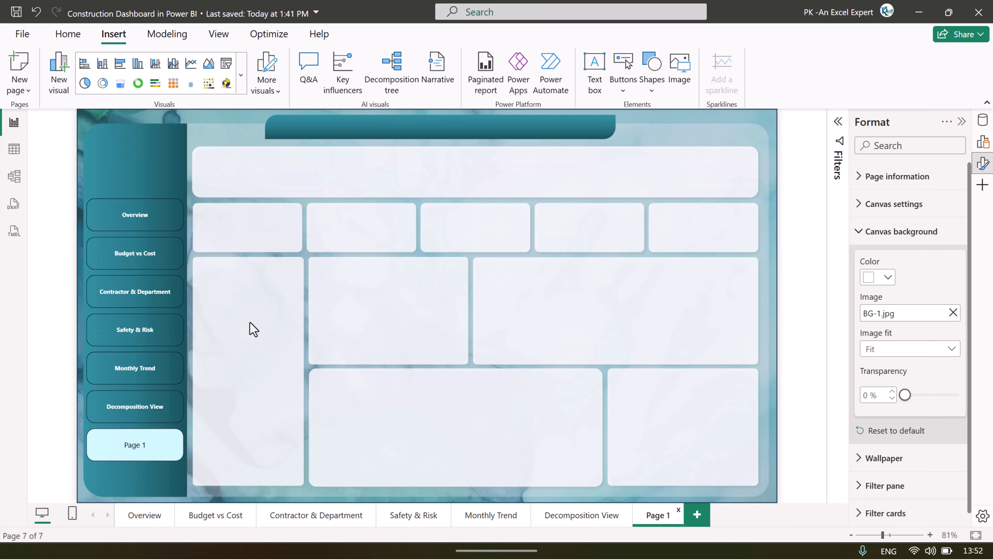
pyautogui.click(135, 454)
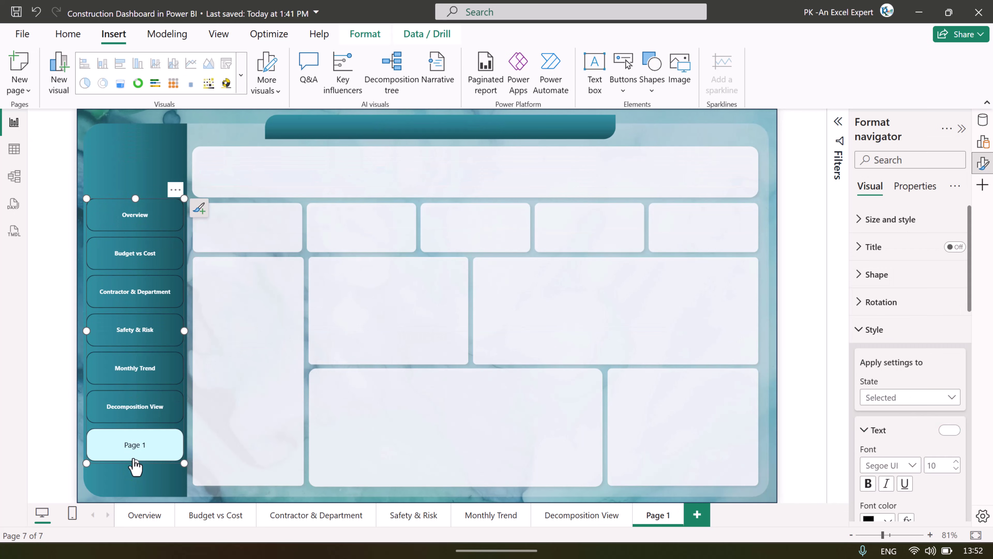
pyautogui.moveTo(136, 463); pyautogui.dragTo(143, 383)
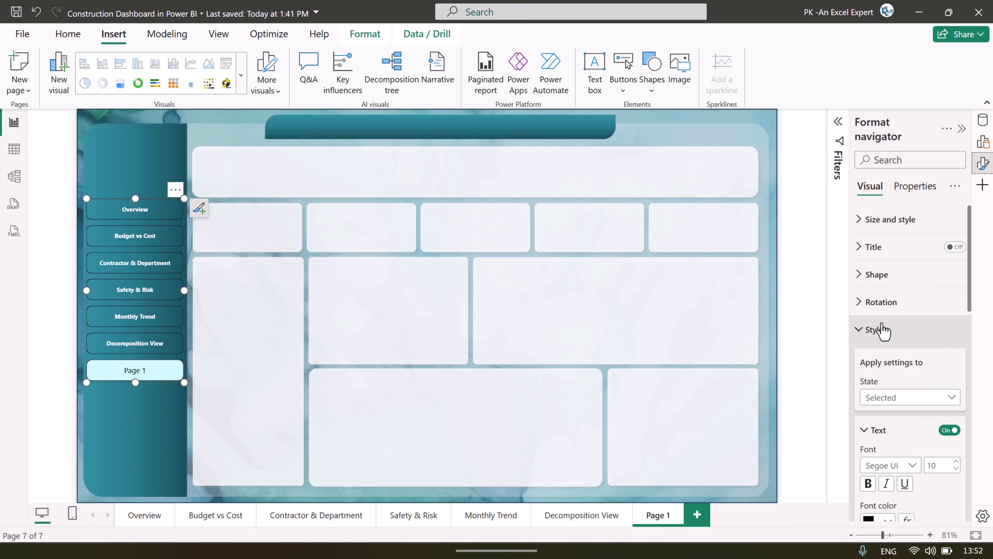
# Switch Style state to Default and turn the navigator buttons' Border off
pyautogui.click(884, 339)
pyautogui.click(885, 339)
pyautogui.click(911, 397)
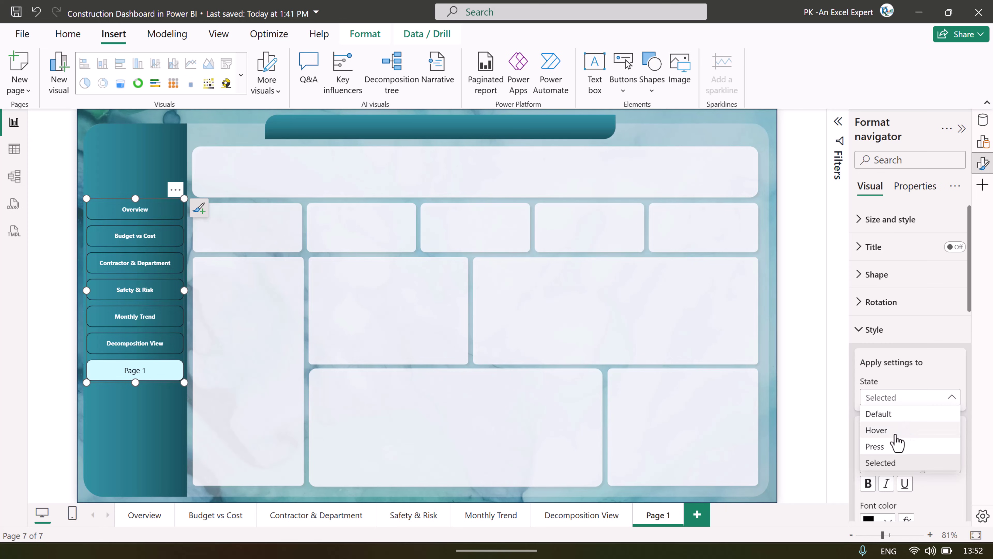
pyautogui.click(900, 414)
pyautogui.scroll(-15, 924, 435)
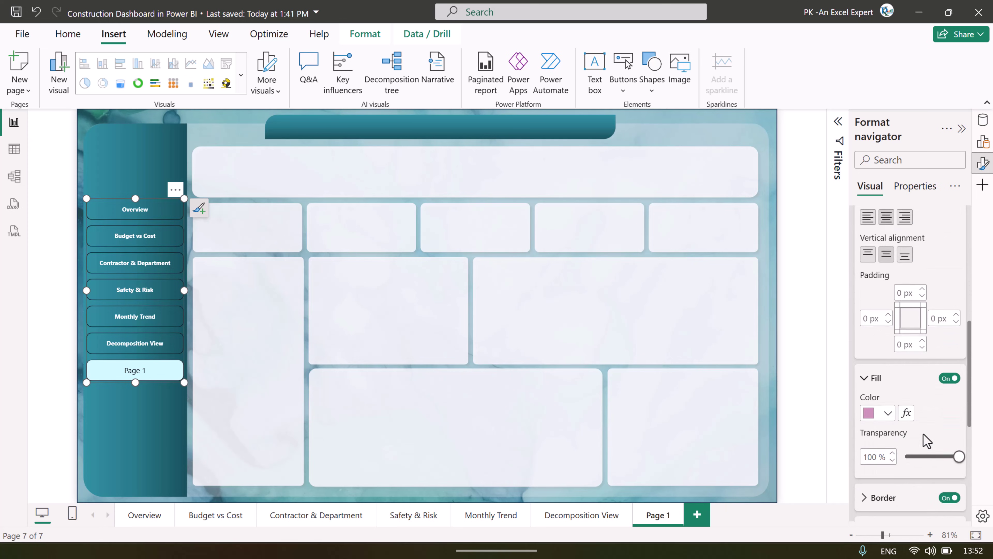
pyautogui.click(950, 295)
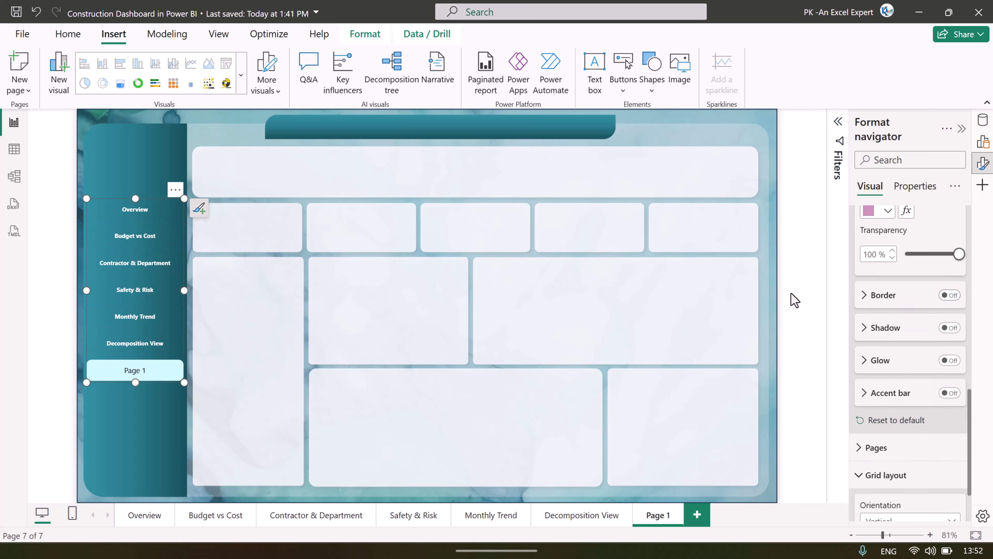
pyautogui.click(797, 243)
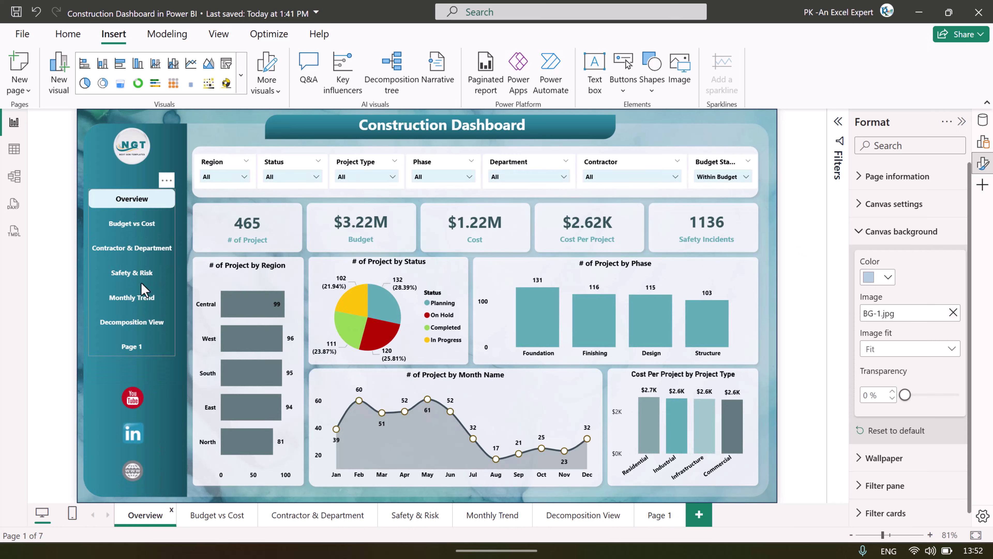
# Go back to Page 1 and add an empty Slicer visual from the Build pane
pyautogui.click(661, 518)
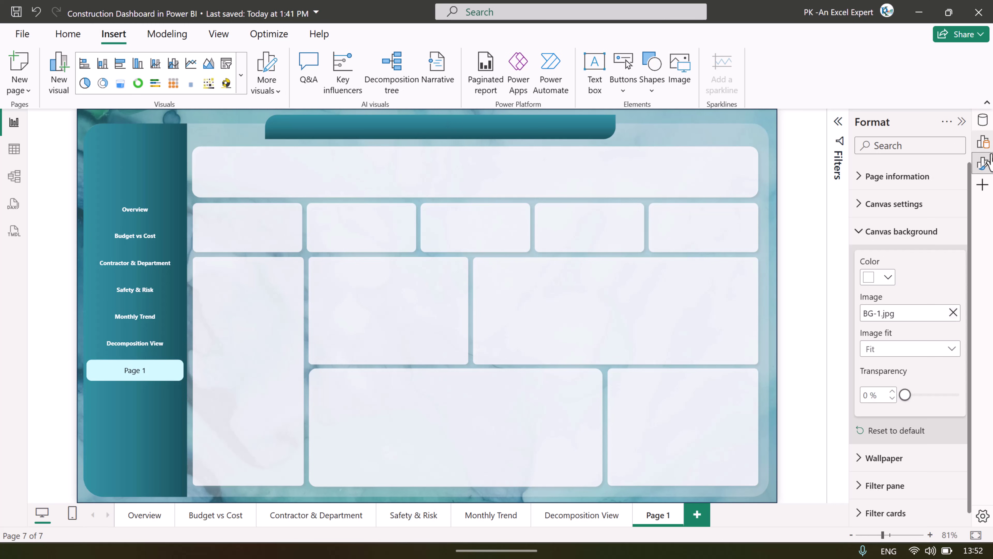
pyautogui.click(982, 162)
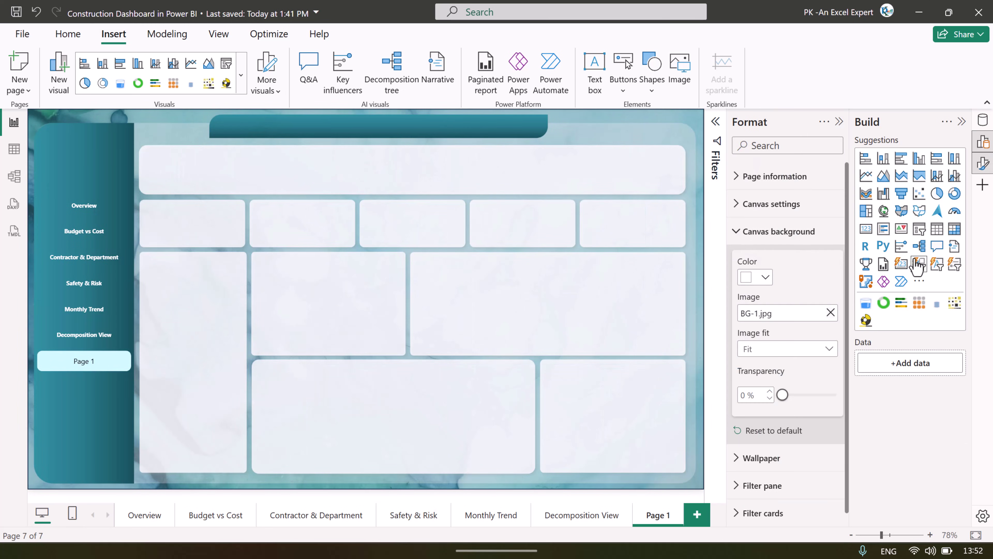
pyautogui.click(923, 231)
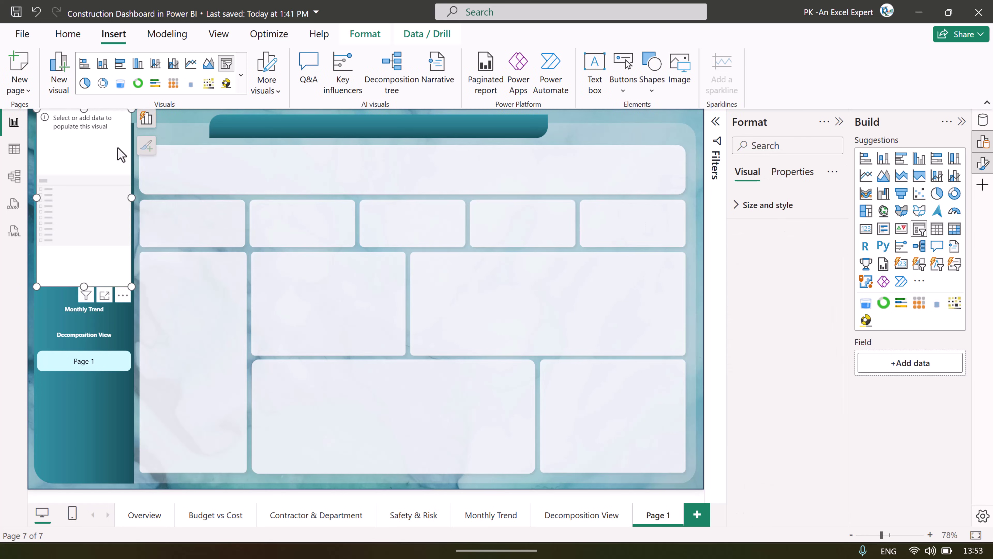
# Add the Calendar Table's Month Name field to the new slicer
pyautogui.moveTo(118, 150); pyautogui.dragTo(412, 213)
pyautogui.click(331, 180)
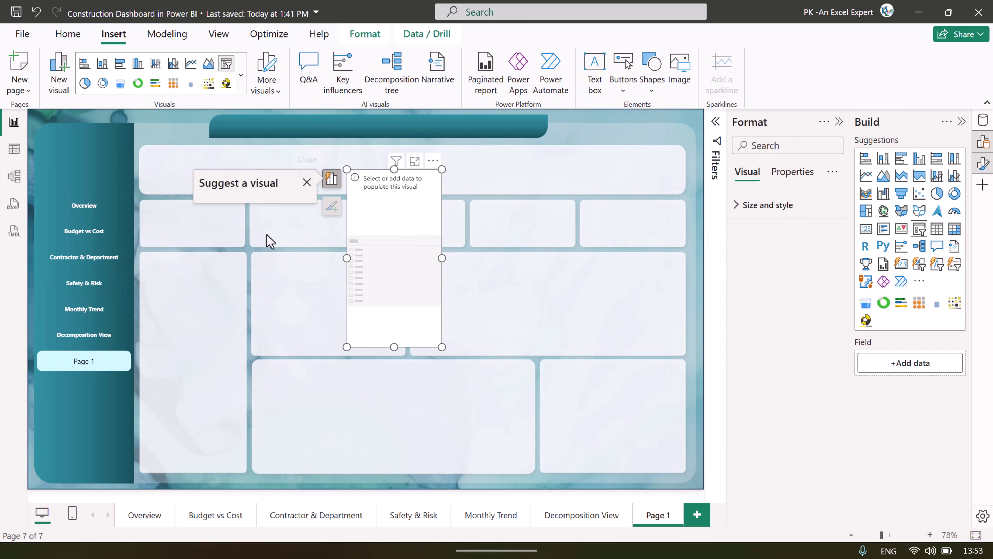
pyautogui.click(244, 292)
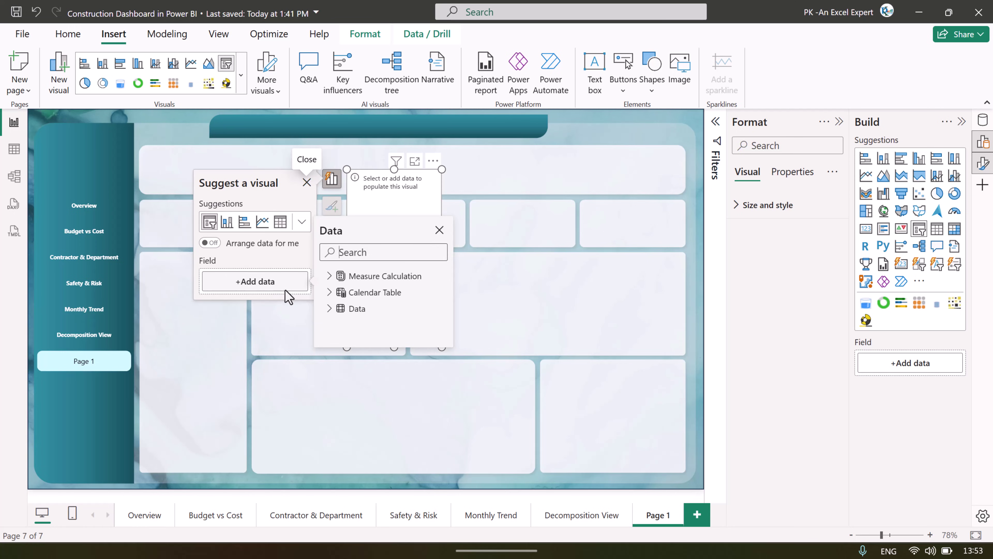
pyautogui.click(336, 293)
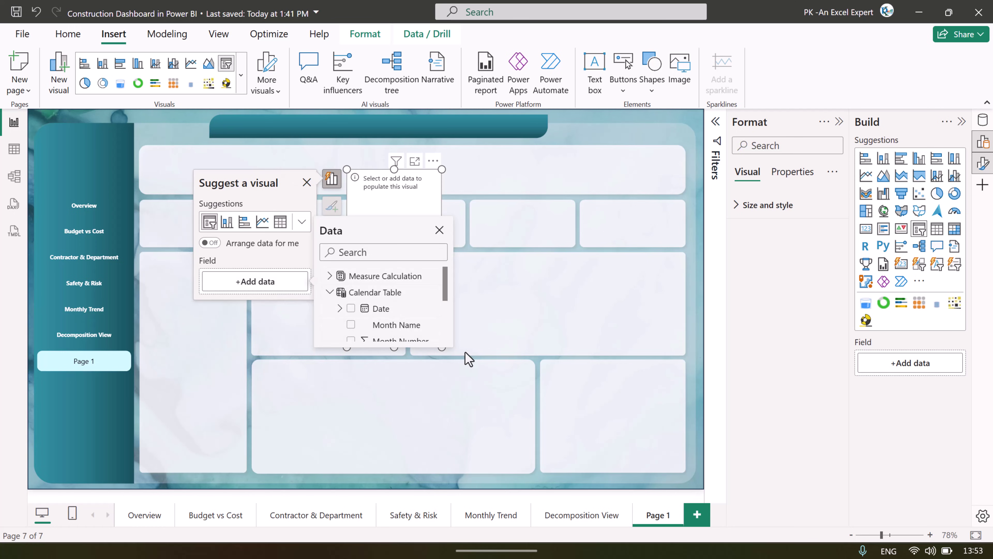
pyautogui.click(351, 325)
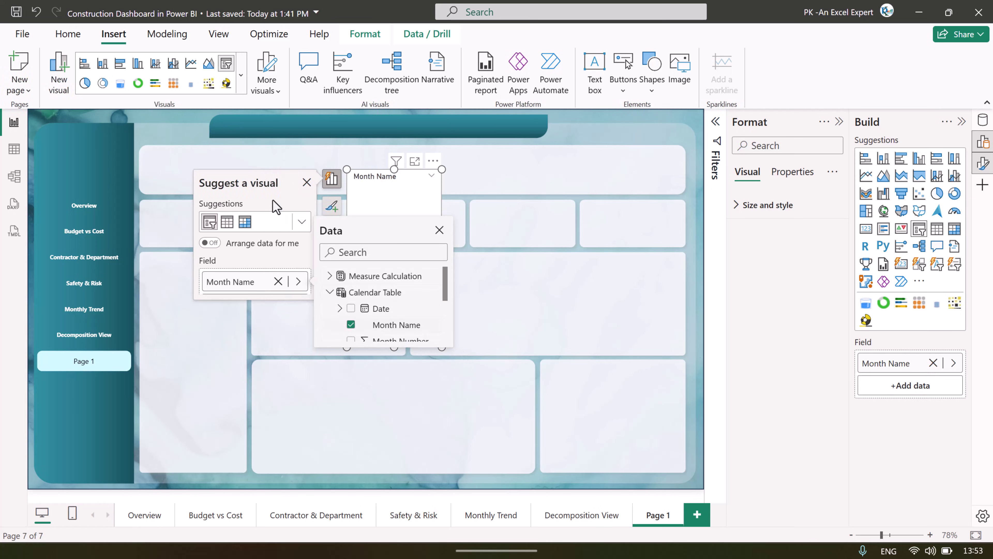
pyautogui.click(370, 190)
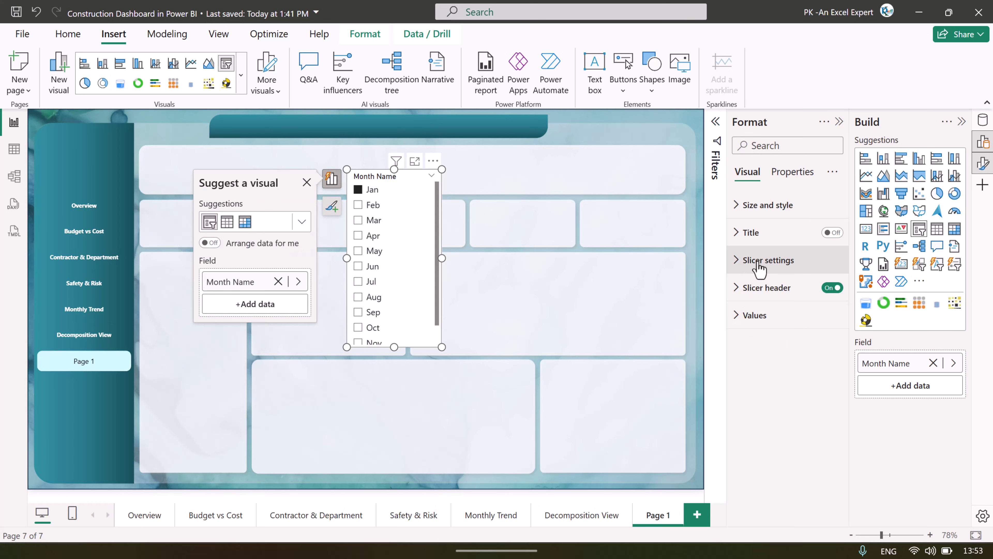
# Switch the slicer to Dropdown style, shorten it, and place it at the top banner's left end
pyautogui.click(767, 260)
pyautogui.click(788, 329)
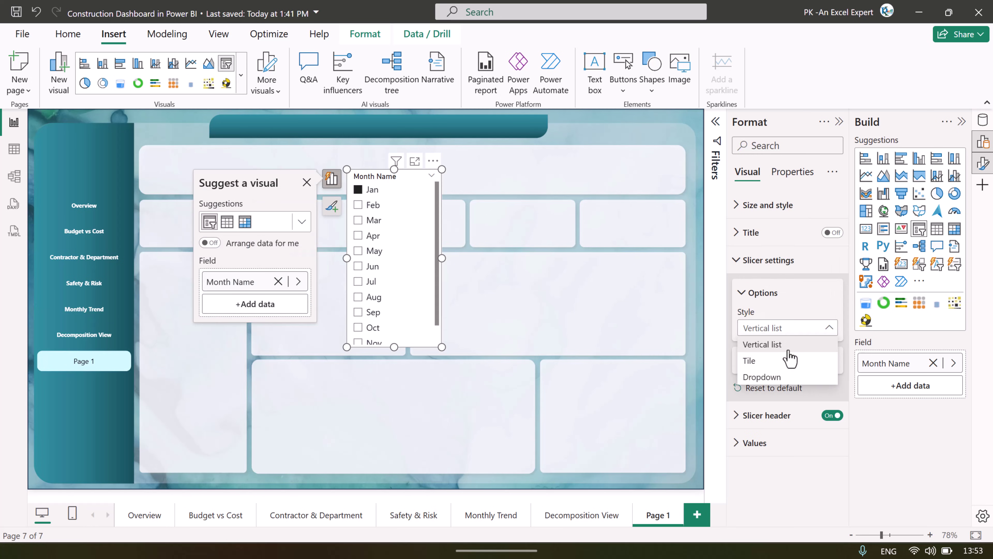
pyautogui.click(763, 376)
pyautogui.click(489, 187)
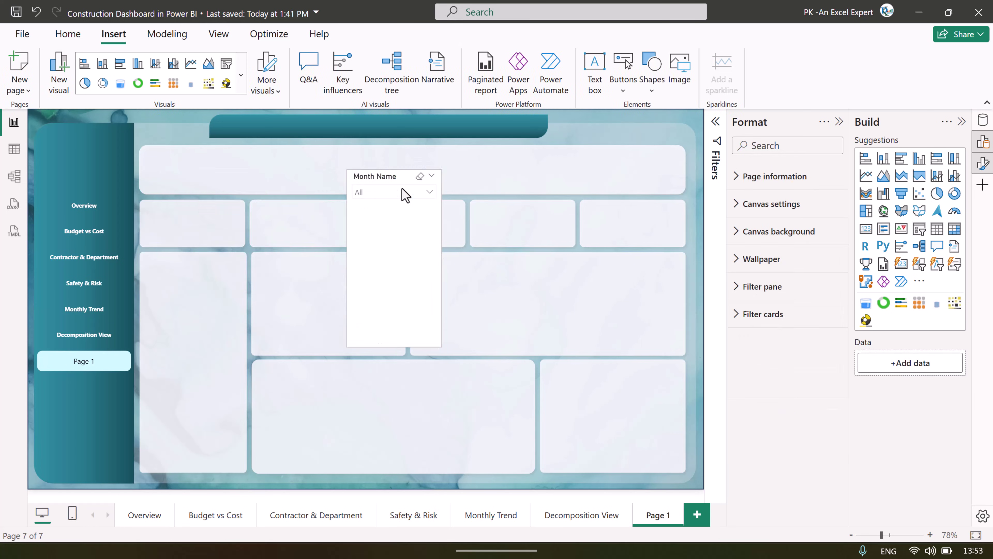
pyautogui.click(381, 182)
pyautogui.moveTo(394, 346); pyautogui.dragTo(401, 215)
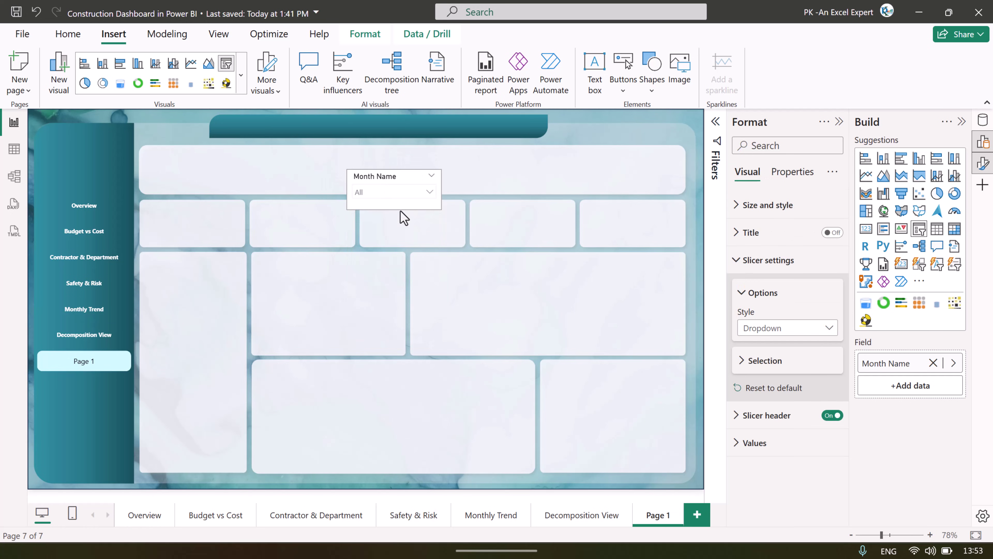
pyautogui.moveTo(393, 179); pyautogui.dragTo(187, 162)
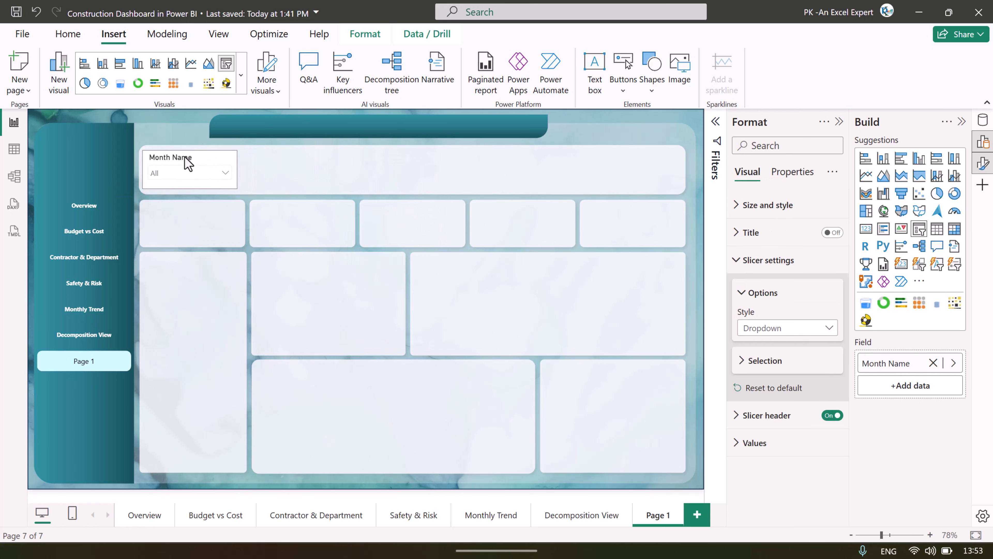
pyautogui.click(344, 228)
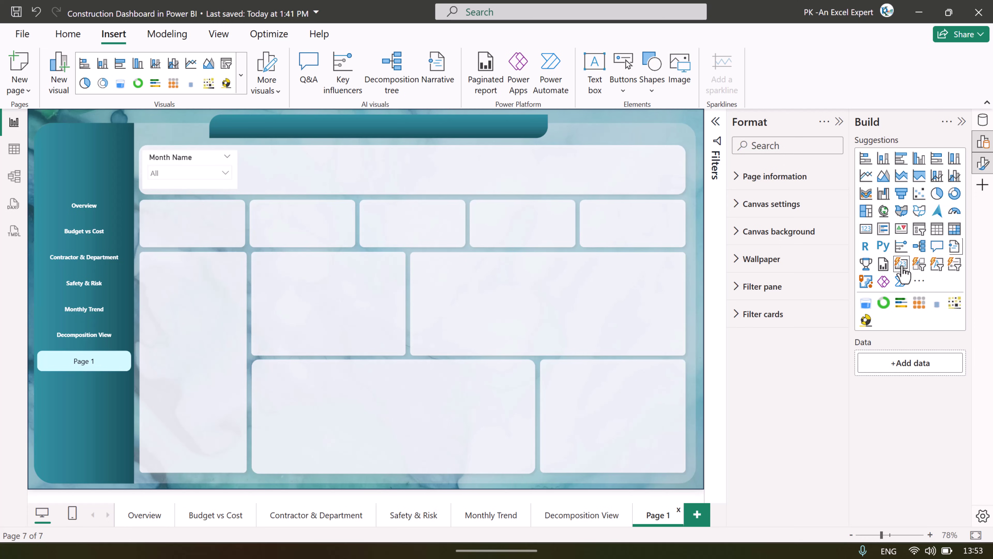
# Add a card under the Month Name slicer showing the # of Project measure
pyautogui.click(867, 234)
pyautogui.moveTo(82, 149); pyautogui.dragTo(190, 250)
pyautogui.moveTo(184, 389); pyautogui.dragTo(223, 251)
pyautogui.click(982, 119)
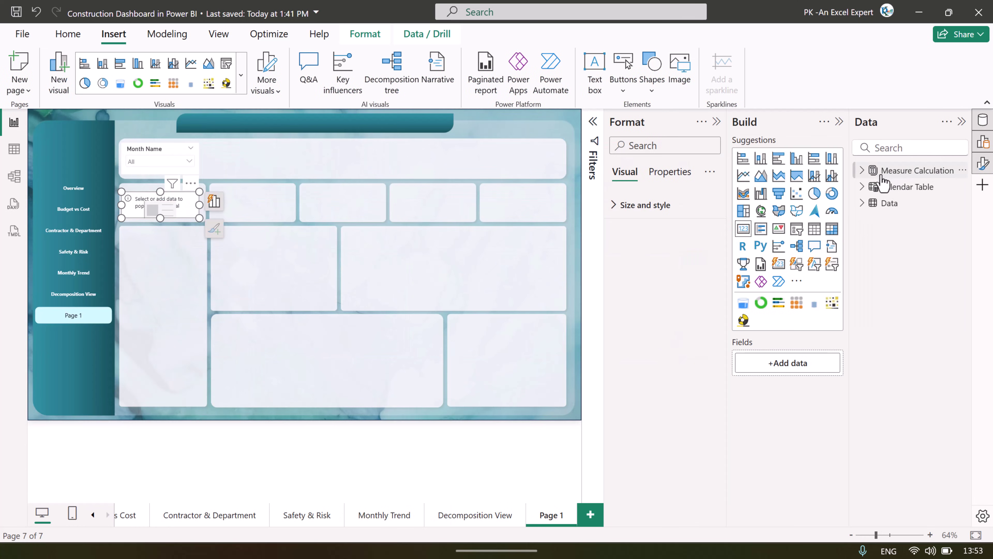
pyautogui.click(862, 171)
pyautogui.moveTo(913, 187); pyautogui.dragTo(184, 205)
pyautogui.click(212, 202)
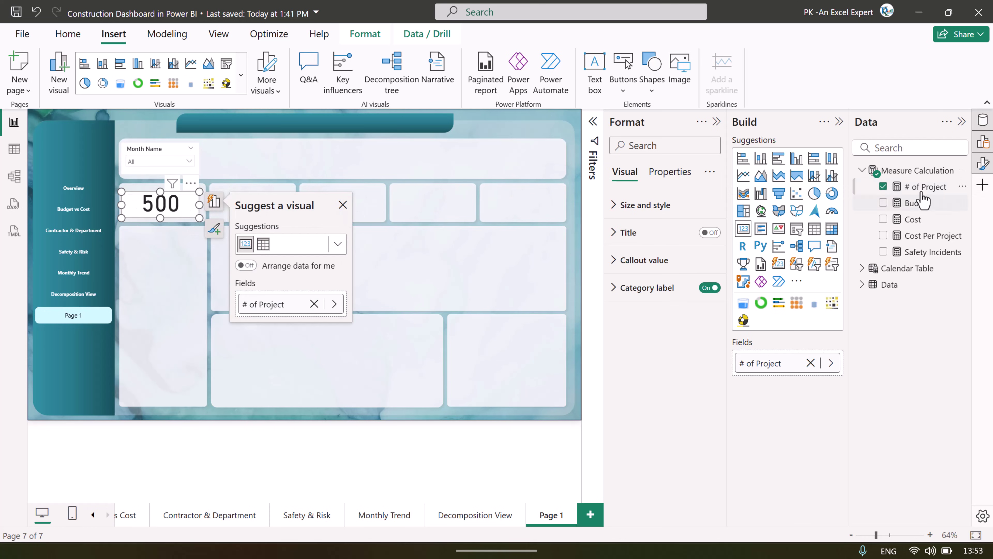
pyautogui.click(213, 202)
# Resize the card so its label shows and it lines up with the panel
pyautogui.moveTo(200, 192); pyautogui.dragTo(209, 179)
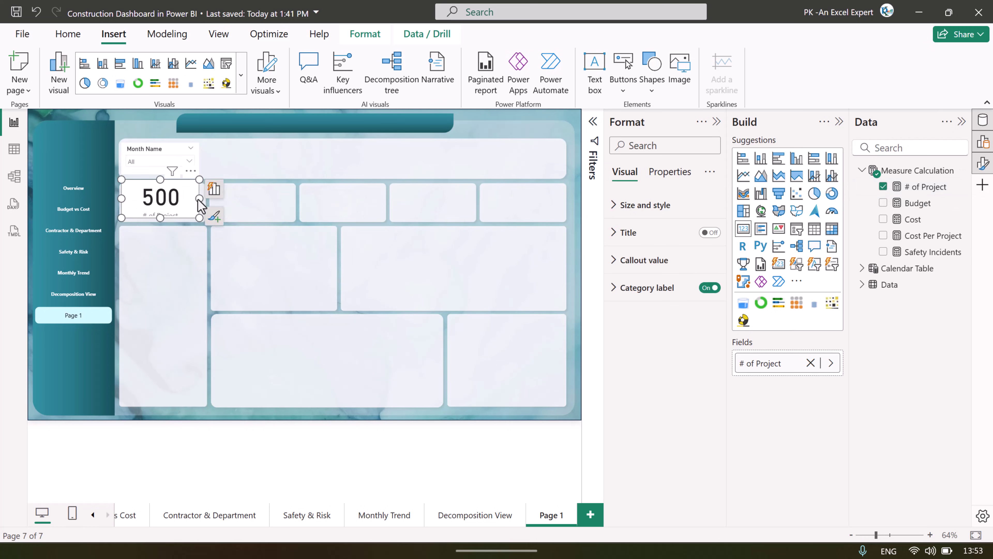
pyautogui.moveTo(166, 216); pyautogui.dragTo(161, 226)
pyautogui.moveTo(208, 202); pyautogui.dragTo(161, 220)
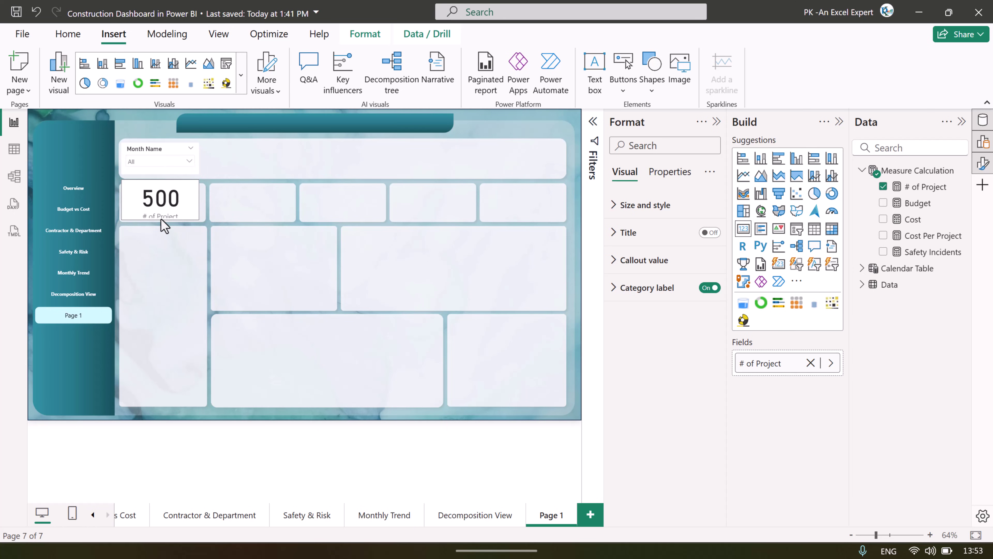
pyautogui.moveTo(161, 180); pyautogui.dragTo(161, 185)
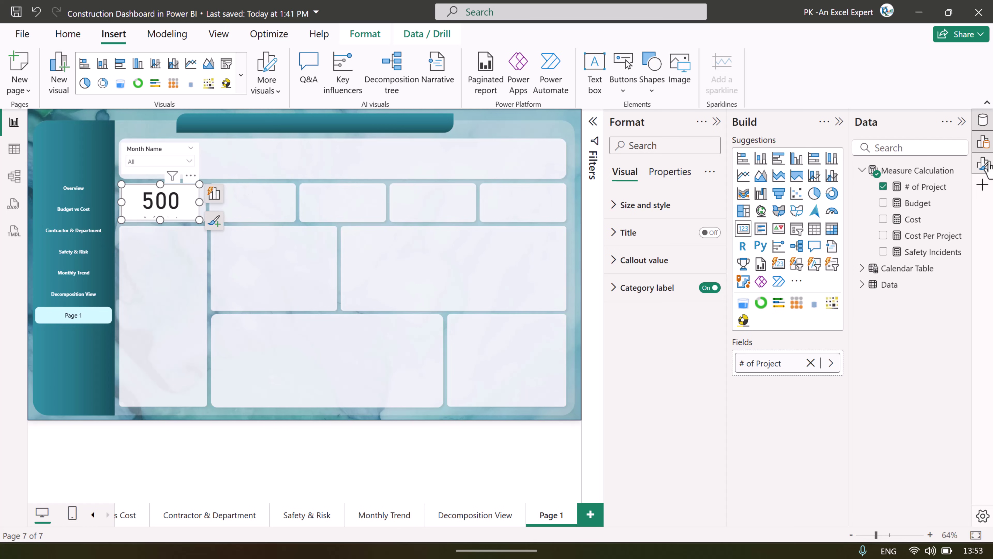
pyautogui.click(982, 164)
pyautogui.click(983, 164)
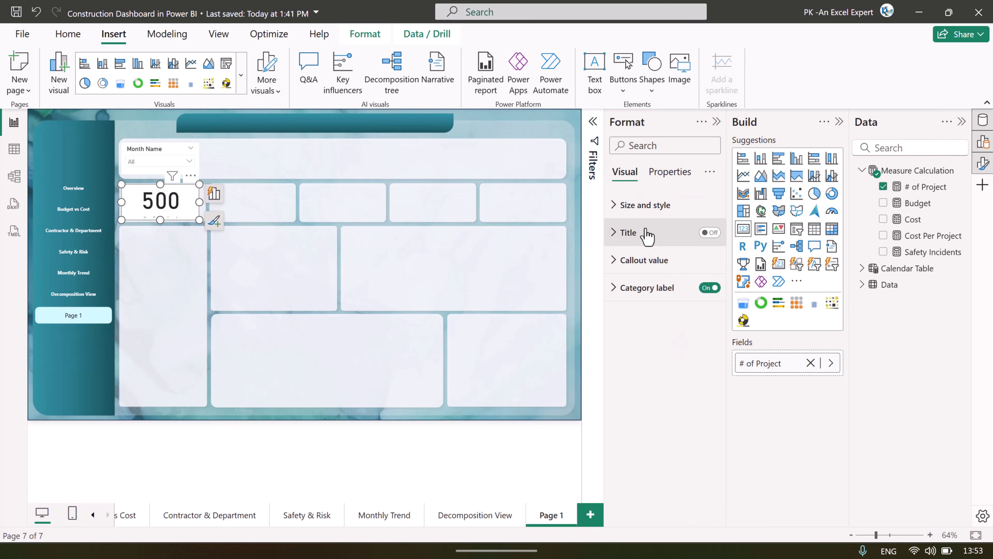
pyautogui.click(654, 204)
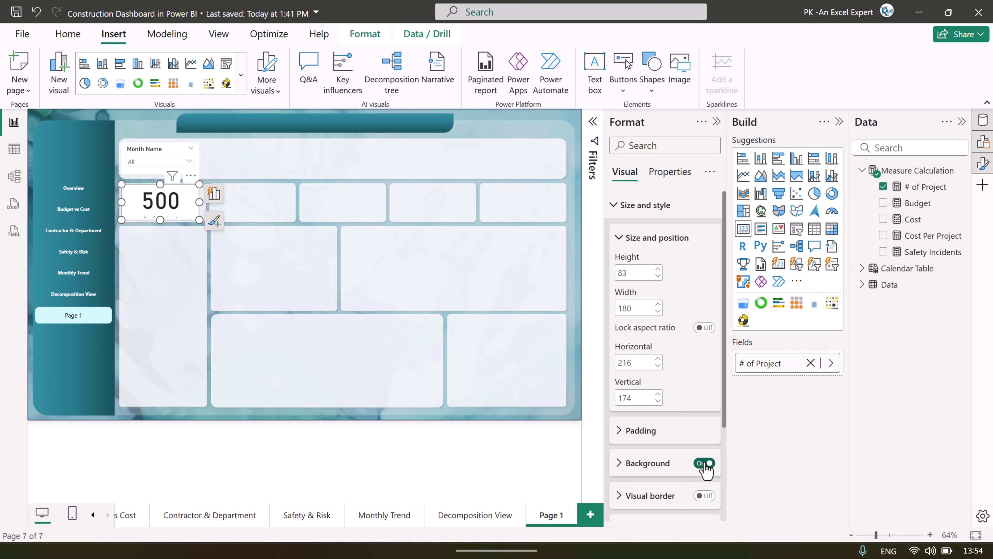
pyautogui.click(642, 207)
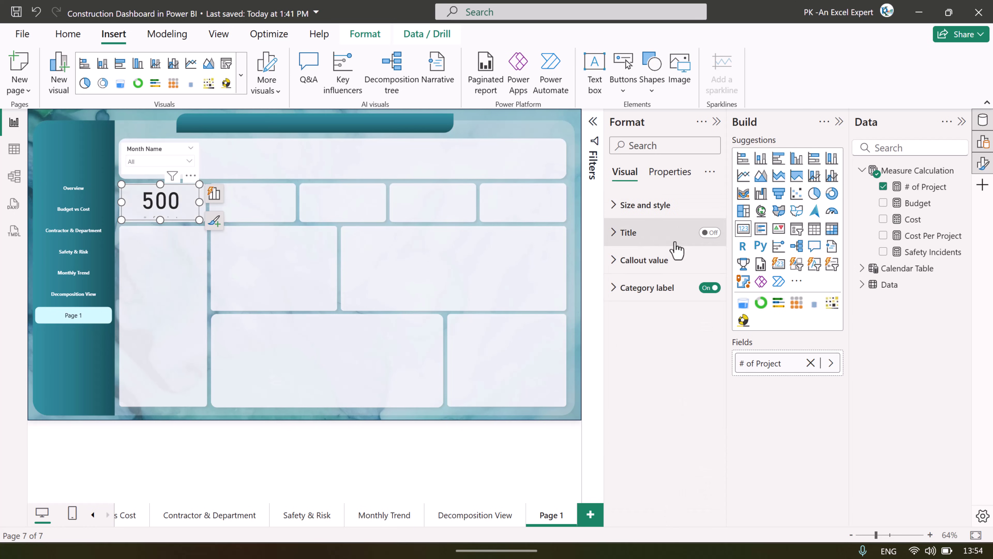
# Make the card's 500 callout value bold, keeping it black
pyautogui.click(664, 261)
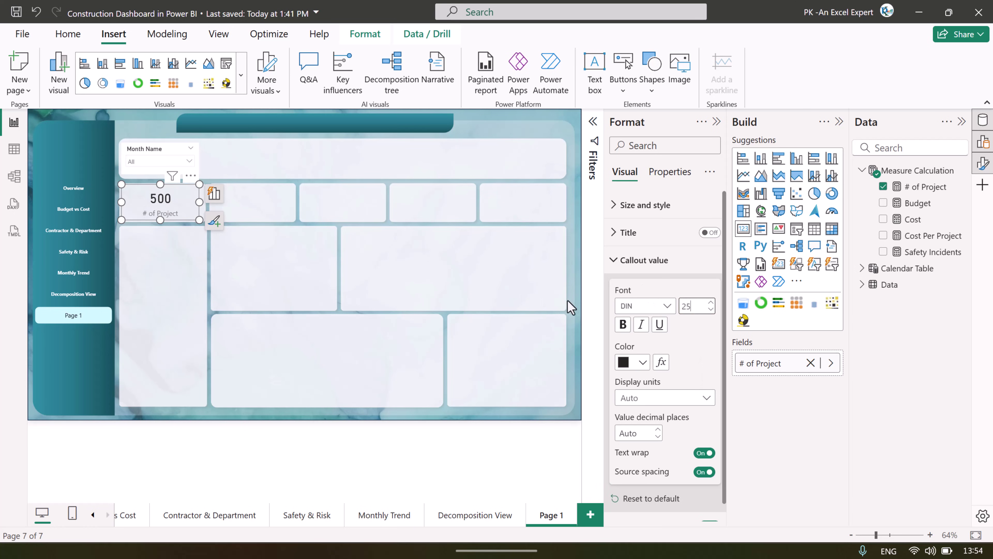
pyautogui.click(666, 327)
pyautogui.click(641, 362)
pyautogui.press('Escape')
pyautogui.scroll(-1, 665, 274)
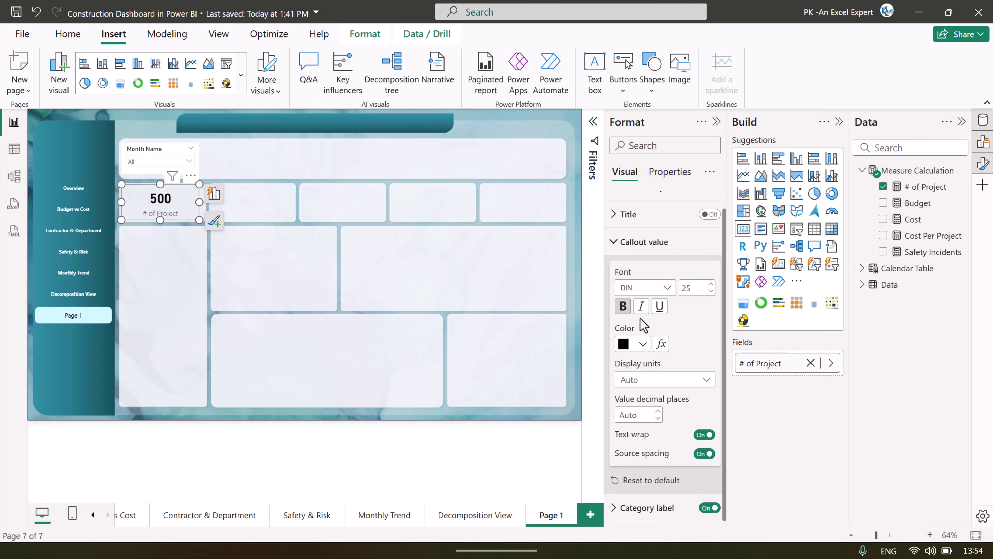
# Make the # of Project category label bold and black
pyautogui.click(647, 508)
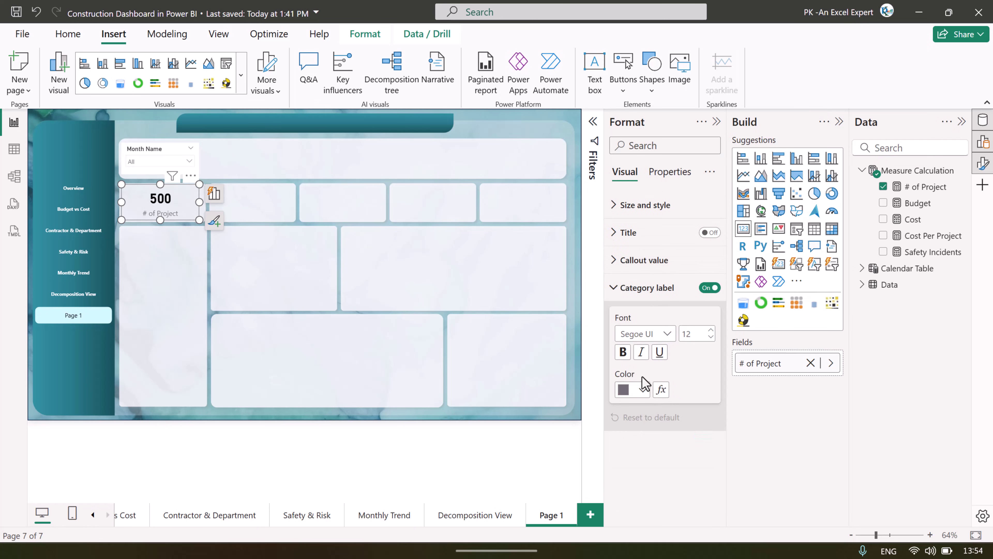
pyautogui.click(637, 390)
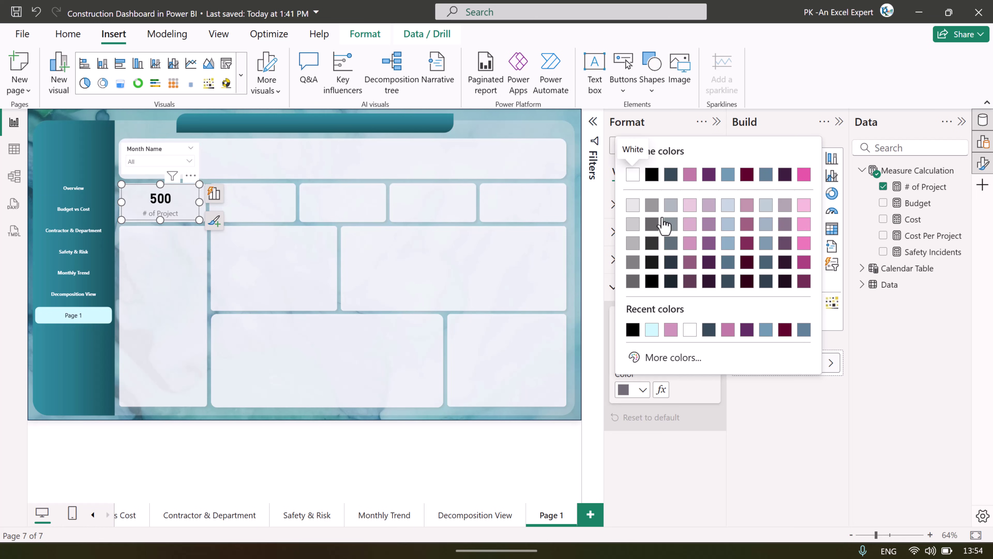
pyautogui.click(658, 171)
pyautogui.click(623, 351)
pyautogui.click(326, 269)
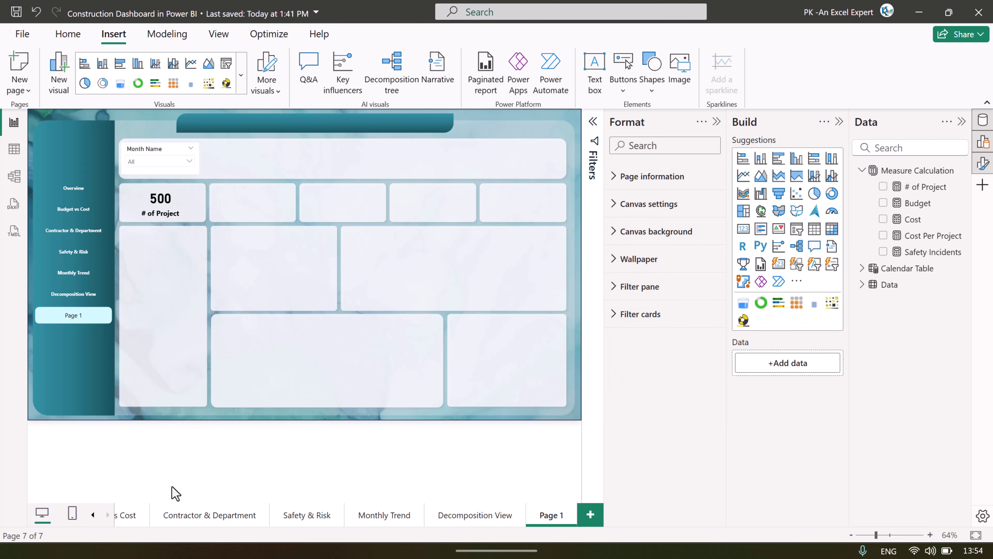
pyautogui.click(93, 515)
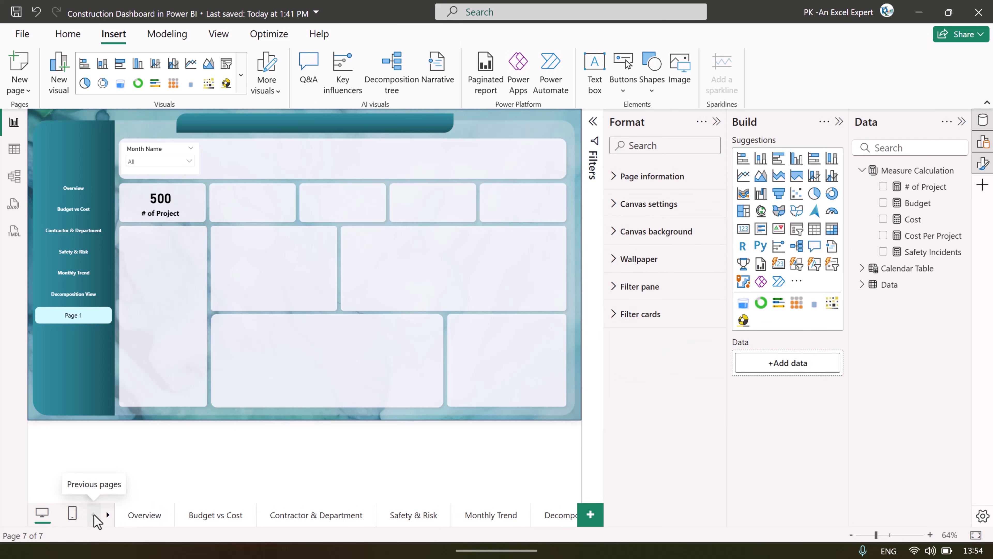
pyautogui.keyDown('ctrl'); pyautogui.click(73, 188); pyautogui.keyUp('ctrl')
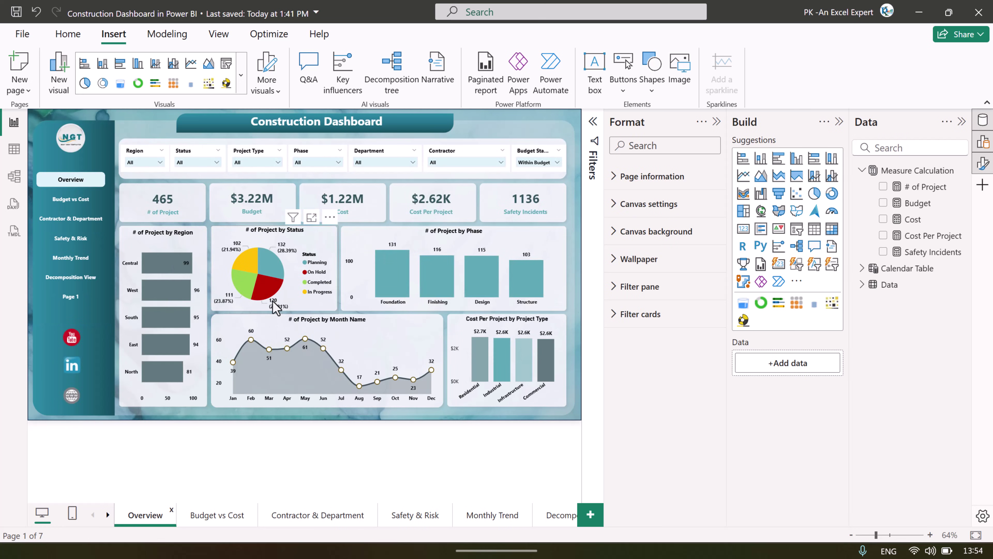
pyautogui.click(108, 515)
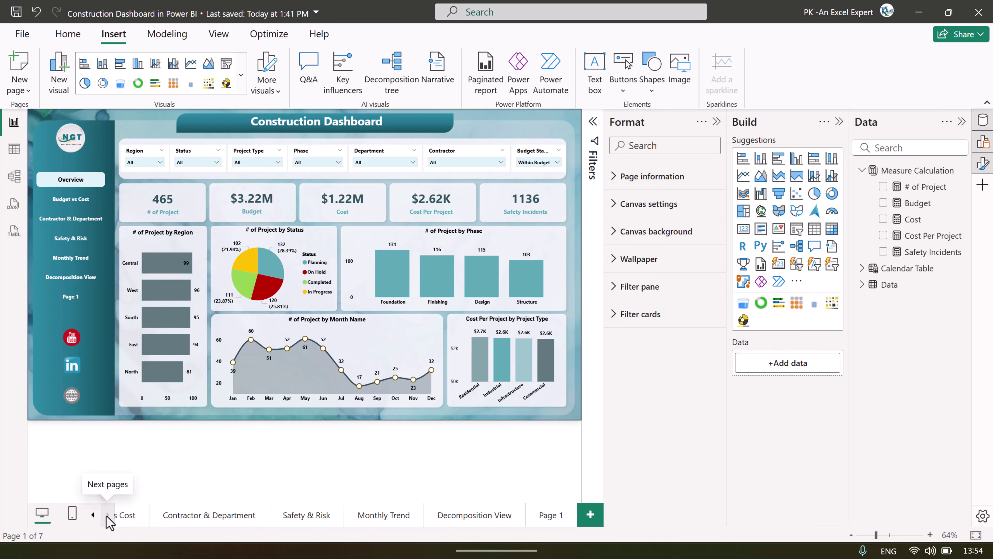
pyautogui.click(551, 515)
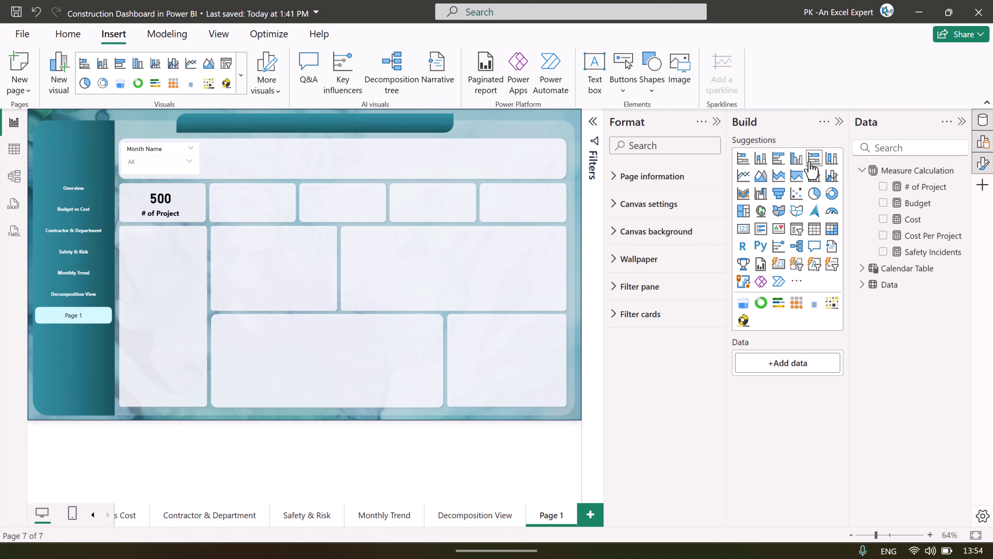
# Stretch a column chart over the middle panel and put Region on its x-axis
pyautogui.moveTo(102, 165); pyautogui.dragTo(410, 318)
pyautogui.moveTo(420, 270); pyautogui.dragTo(565, 270)
pyautogui.click(806, 366)
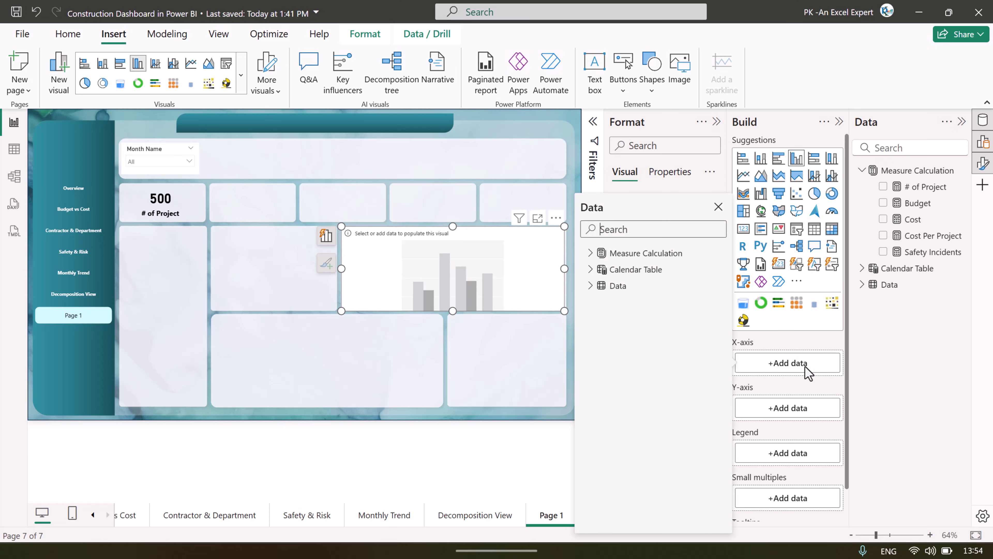
pyautogui.click(591, 286)
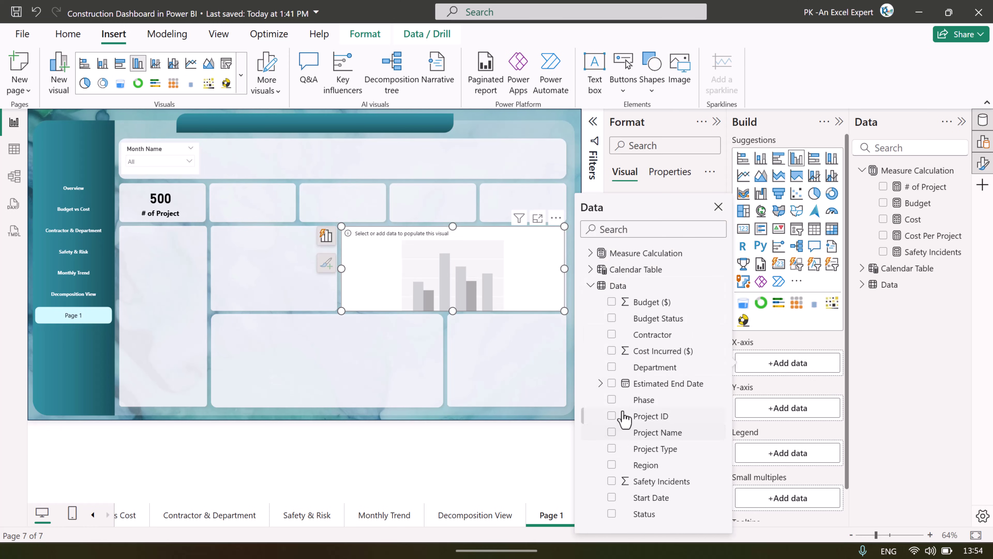
pyautogui.click(611, 229)
pyautogui.write('re')
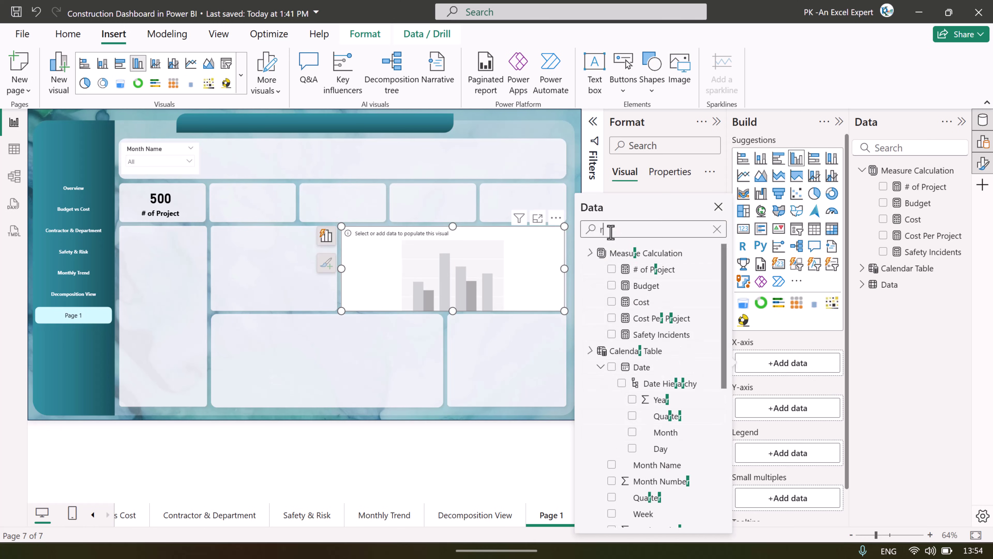
pyautogui.click(612, 383)
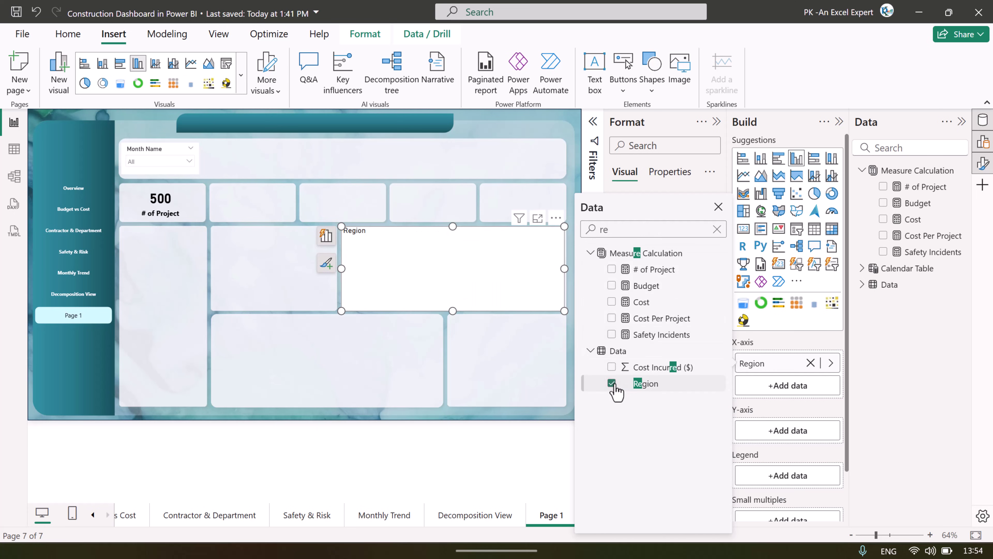
pyautogui.click(611, 269)
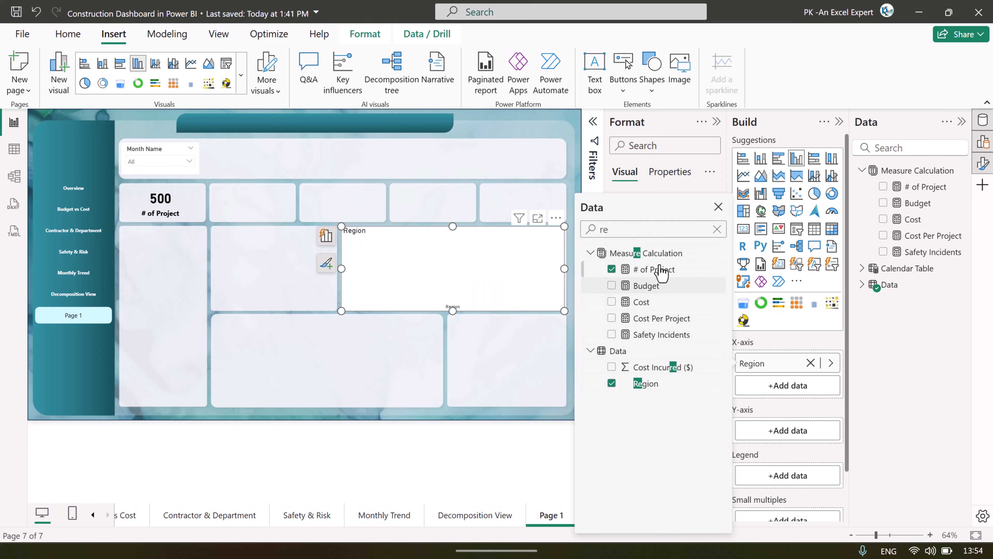
pyautogui.click(782, 353)
pyautogui.scroll(-3, 812, 387)
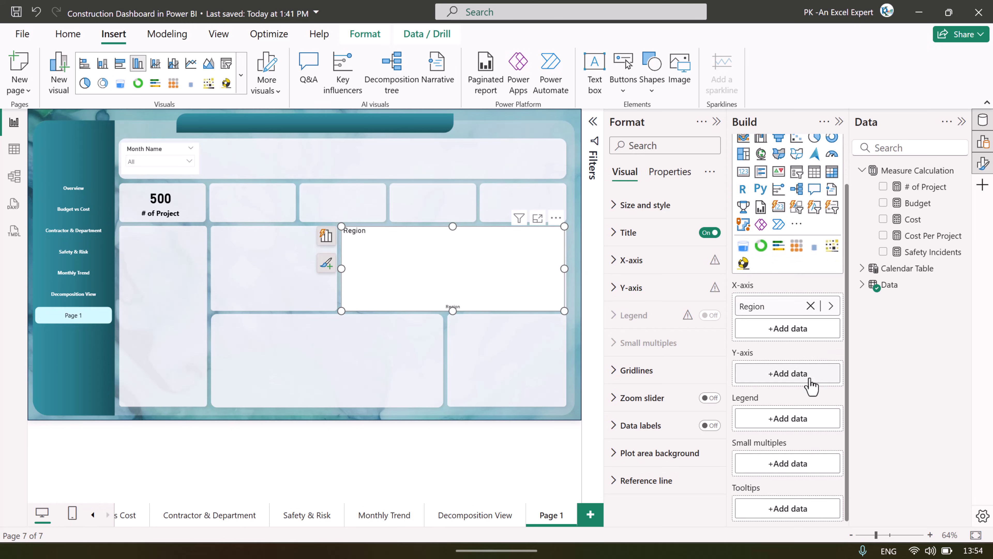
# Plot the # of Project measure on the chart's y-axis
pyautogui.click(800, 377)
pyautogui.click(626, 112)
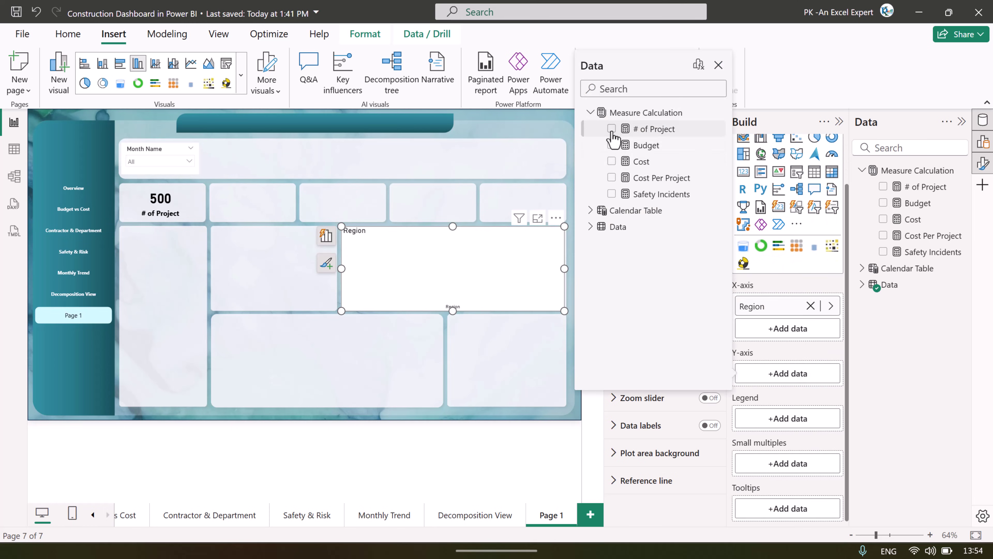
pyautogui.click(653, 129)
pyautogui.click(791, 121)
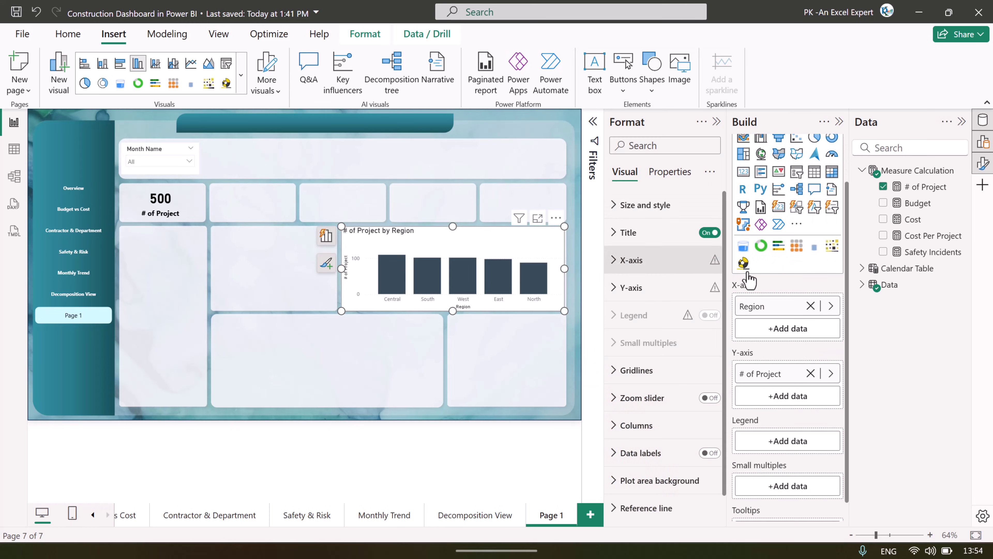
pyautogui.scroll(-1, 665, 430)
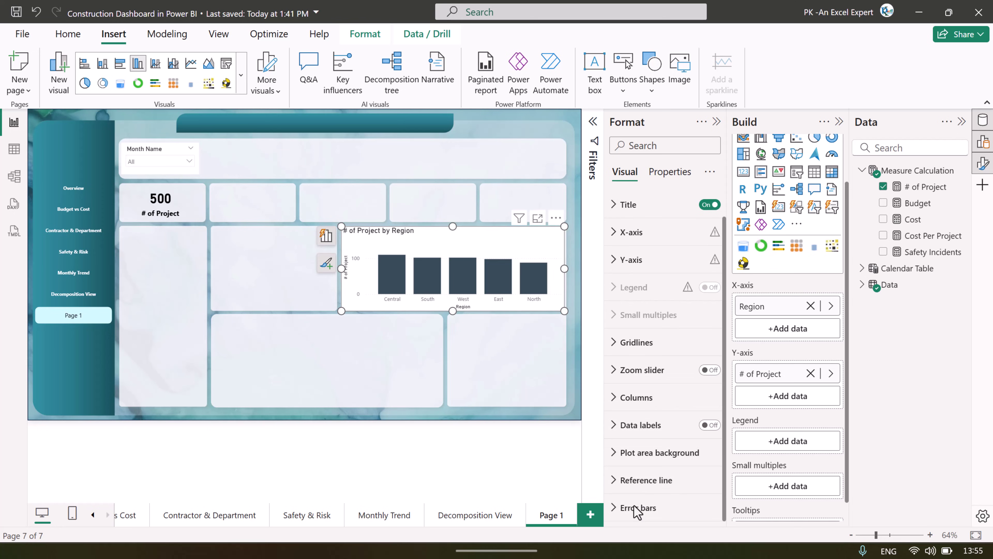
# Colour the chart's columns teal (#2F8093) and check its size and position
pyautogui.click(651, 397)
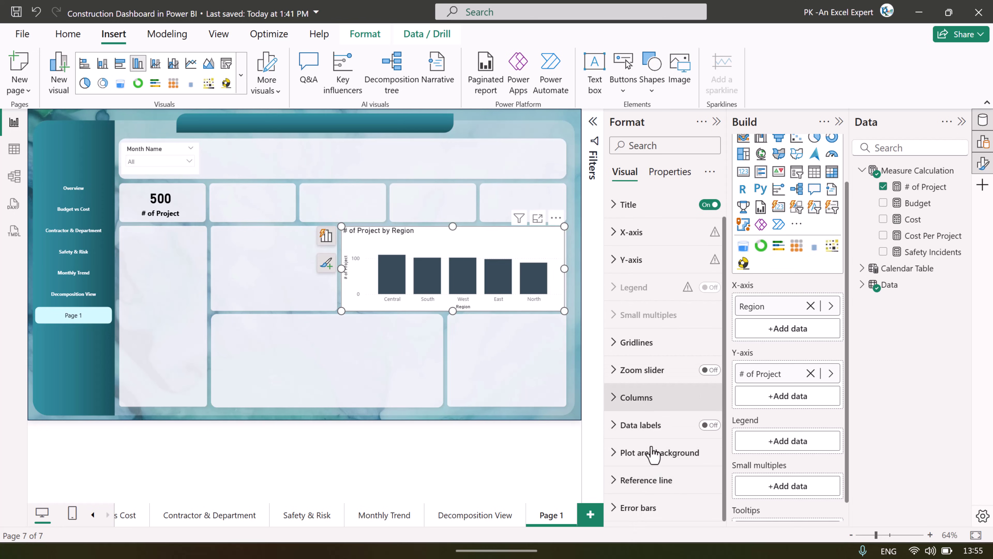
pyautogui.scroll(-1, 650, 463)
pyautogui.click(642, 329)
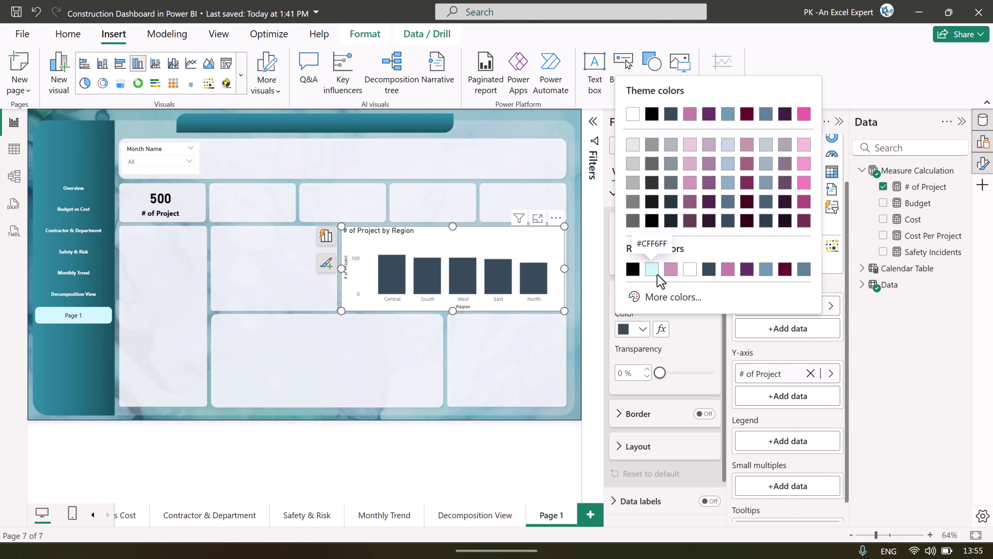
pyautogui.click(652, 269)
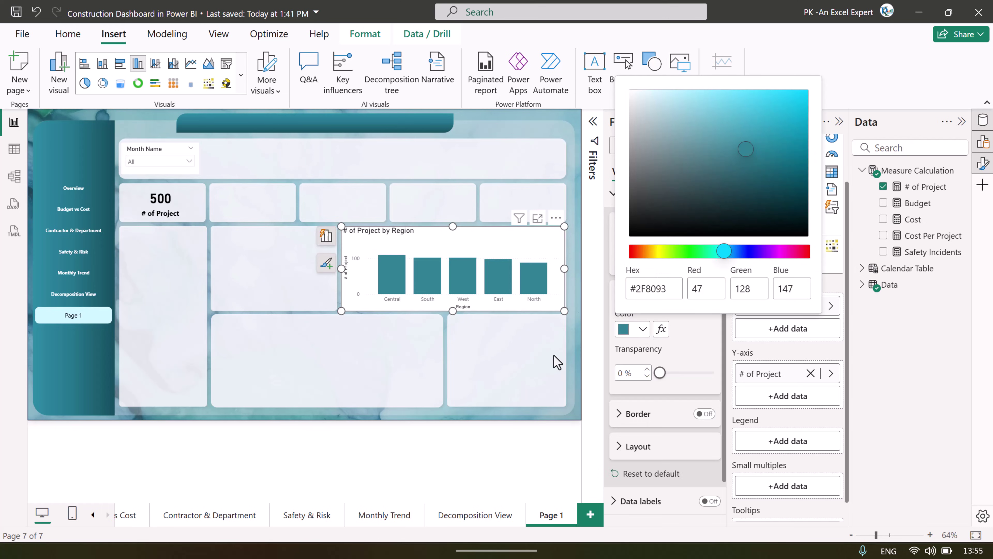
pyautogui.click(558, 362)
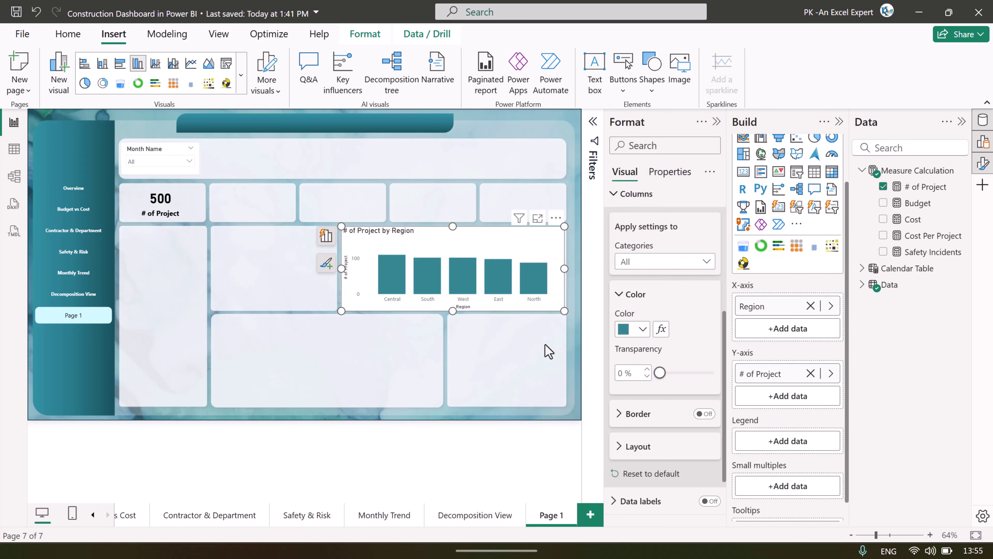
pyautogui.click(573, 231)
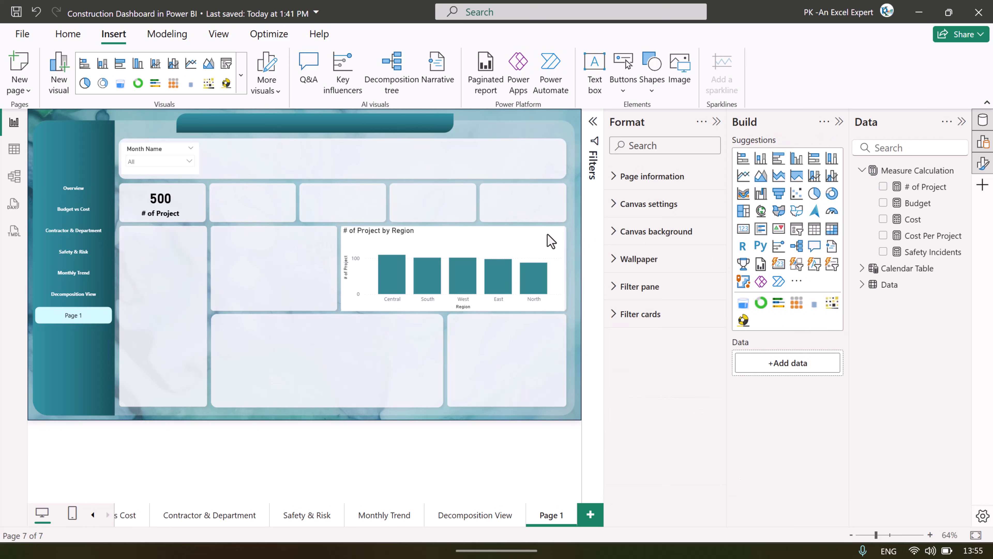
pyautogui.click(509, 236)
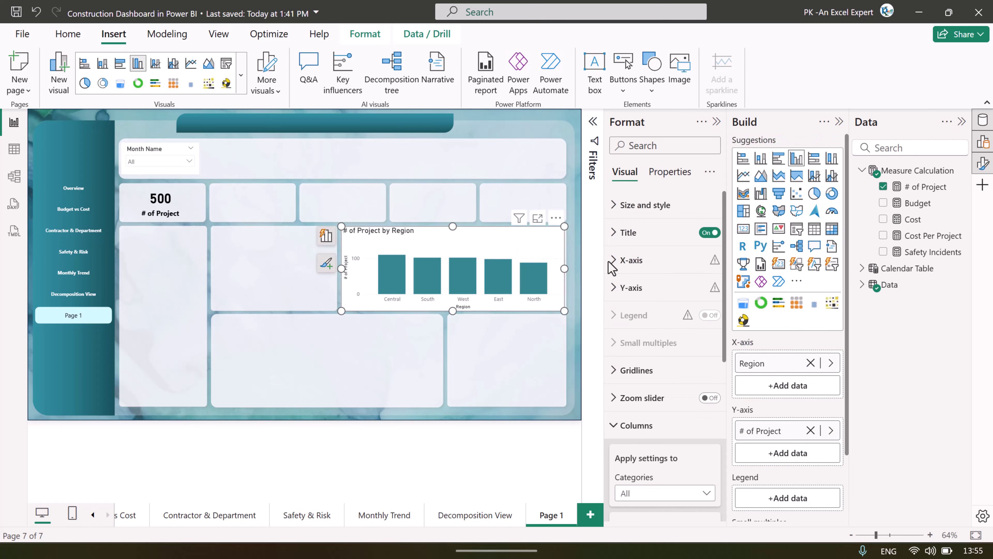
pyautogui.click(652, 214)
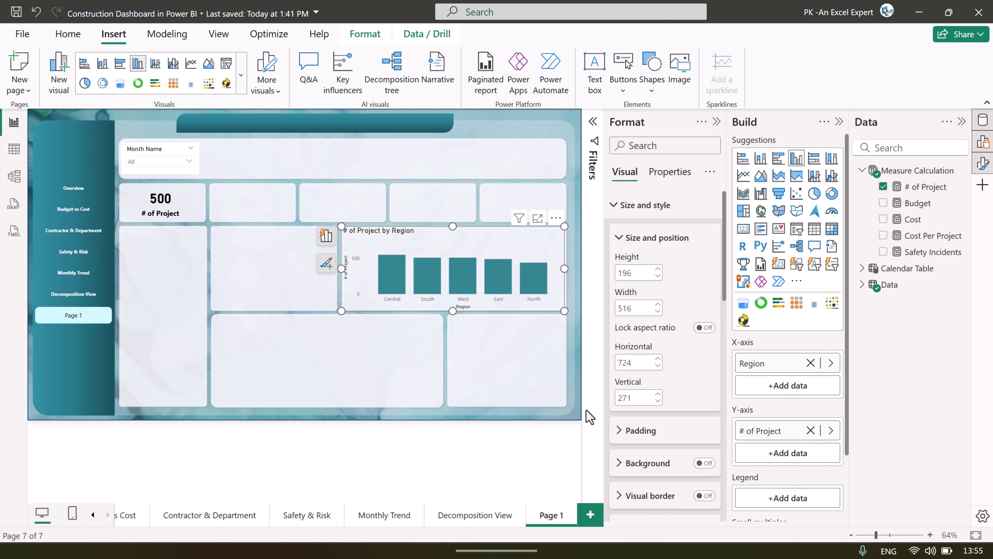
pyautogui.click(525, 369)
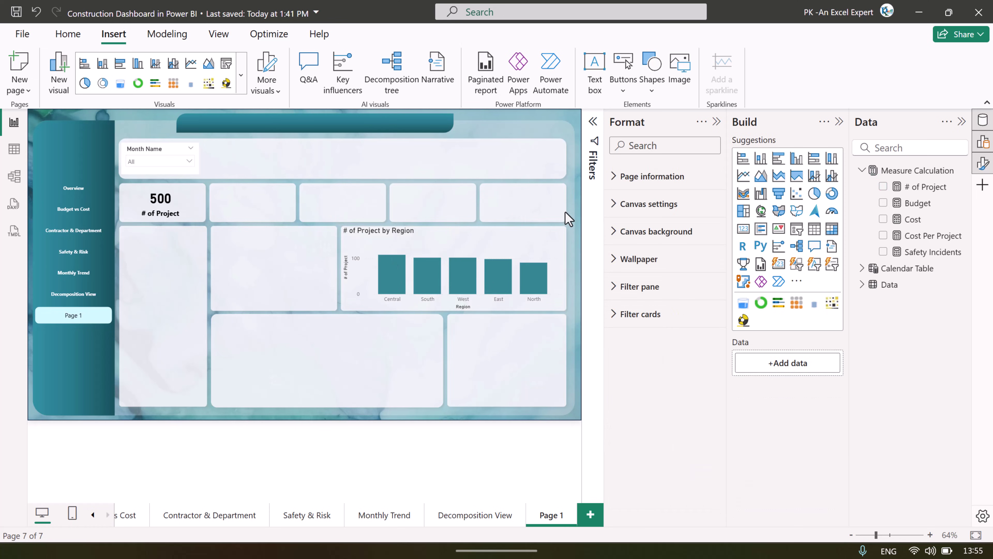